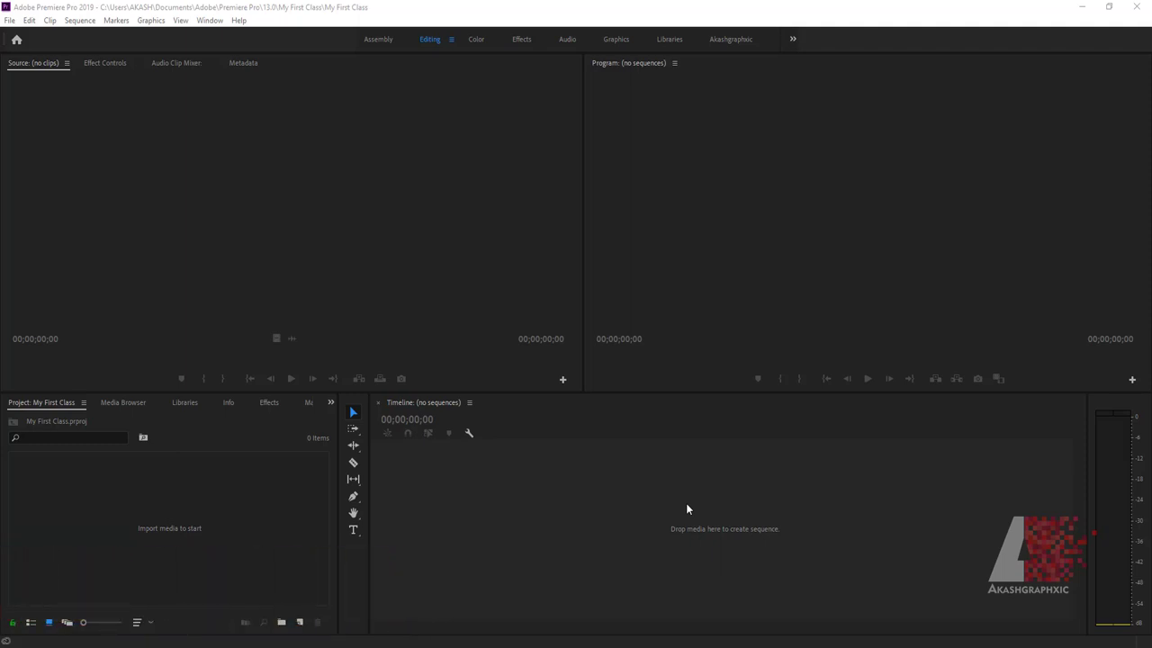
Open the Import dialog from the Project panel's context menu.
left_click(133, 503)
left_click(250, 278)
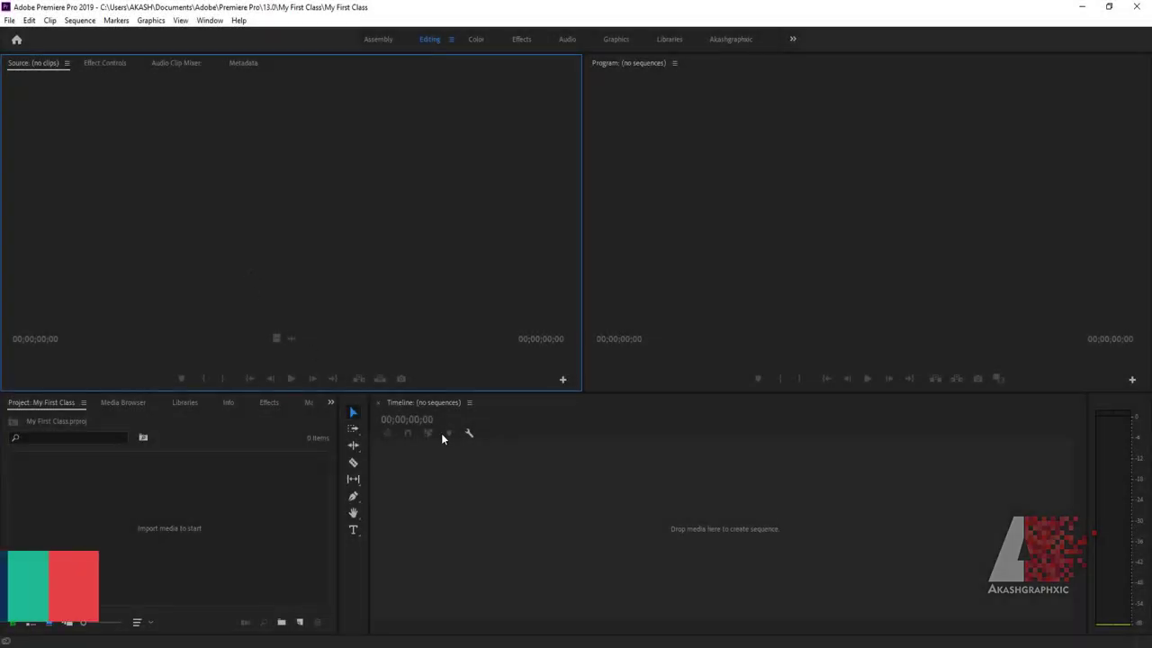
left_click(168, 479)
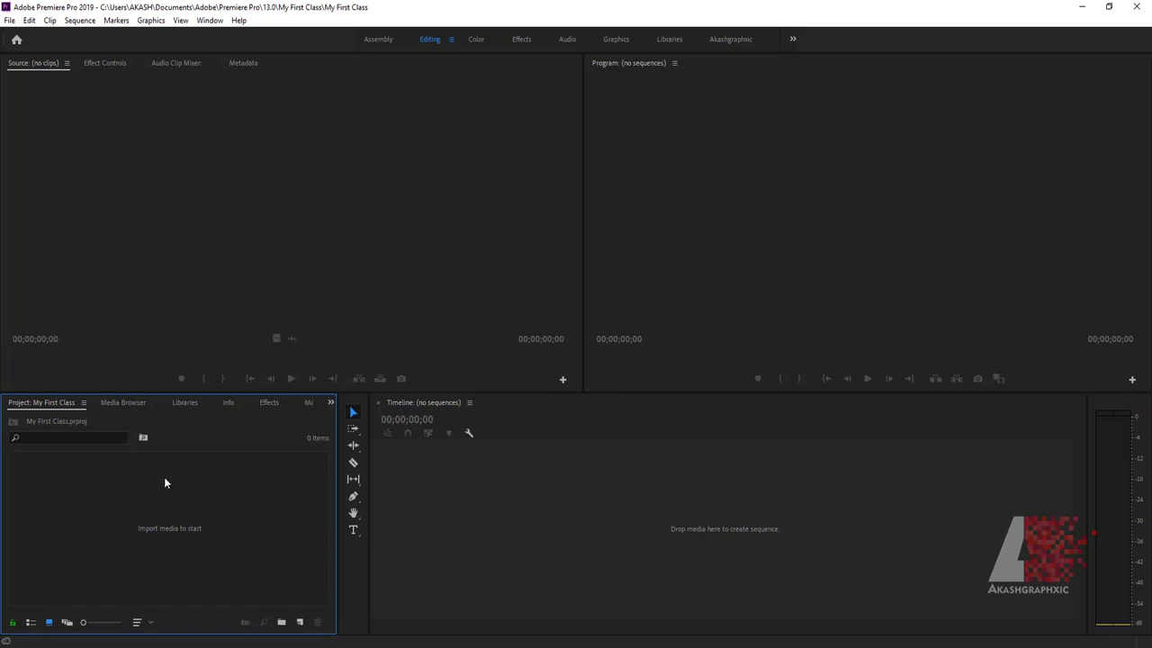
right_click(165, 482)
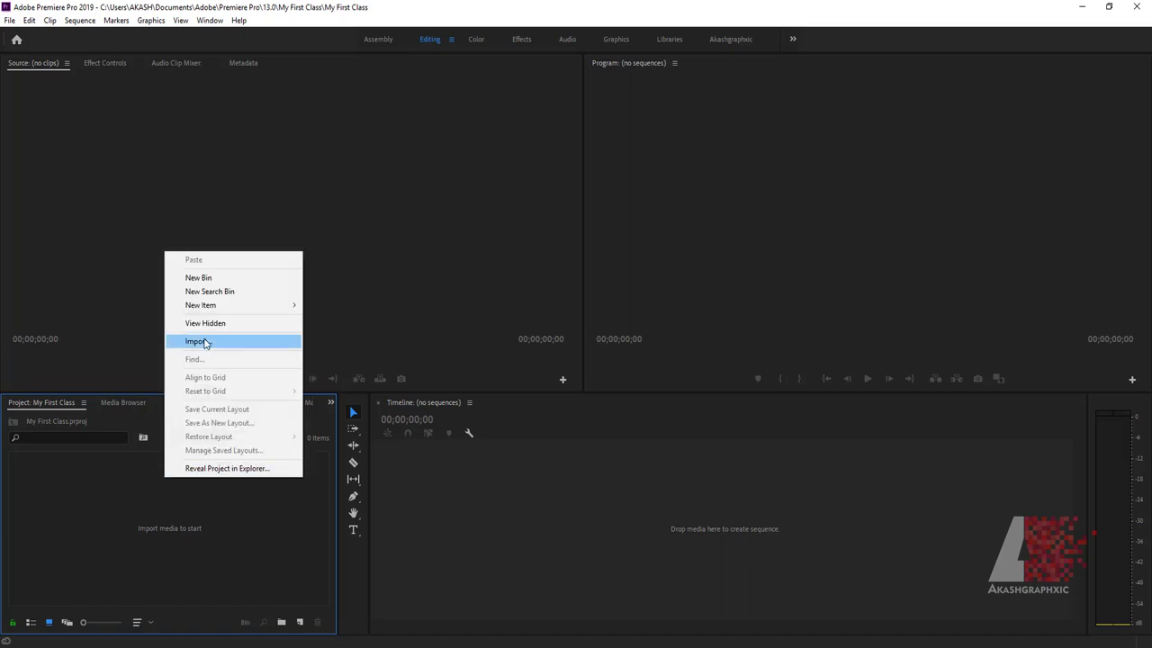
left_click(205, 343)
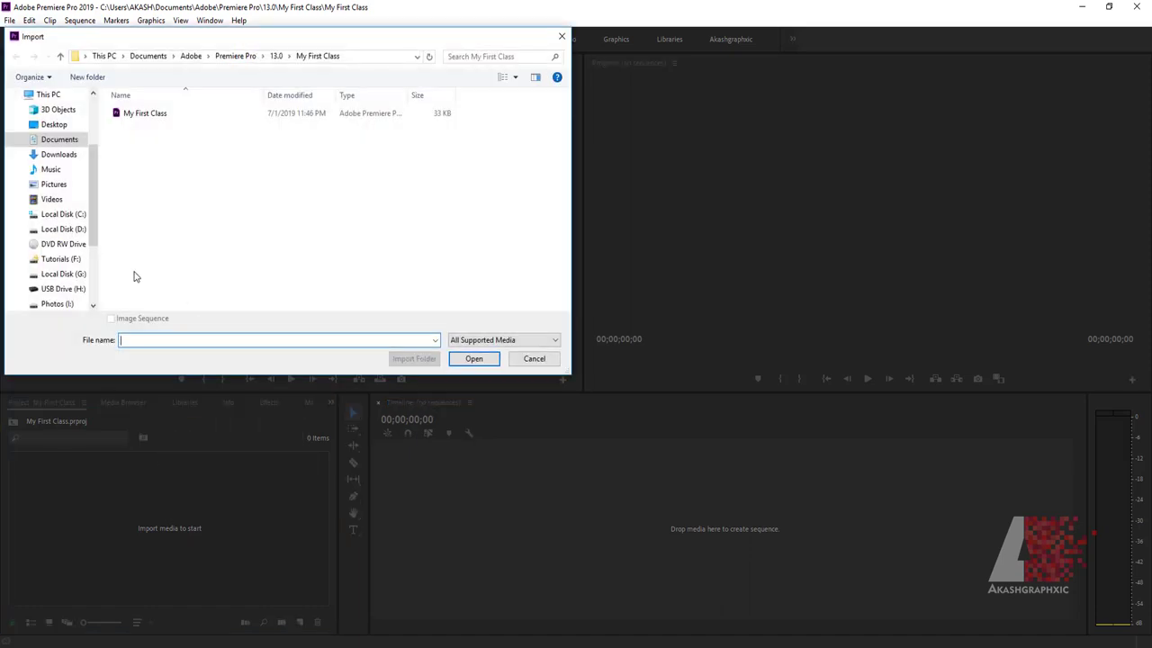
left_click_drag(96, 193, 99, 222)
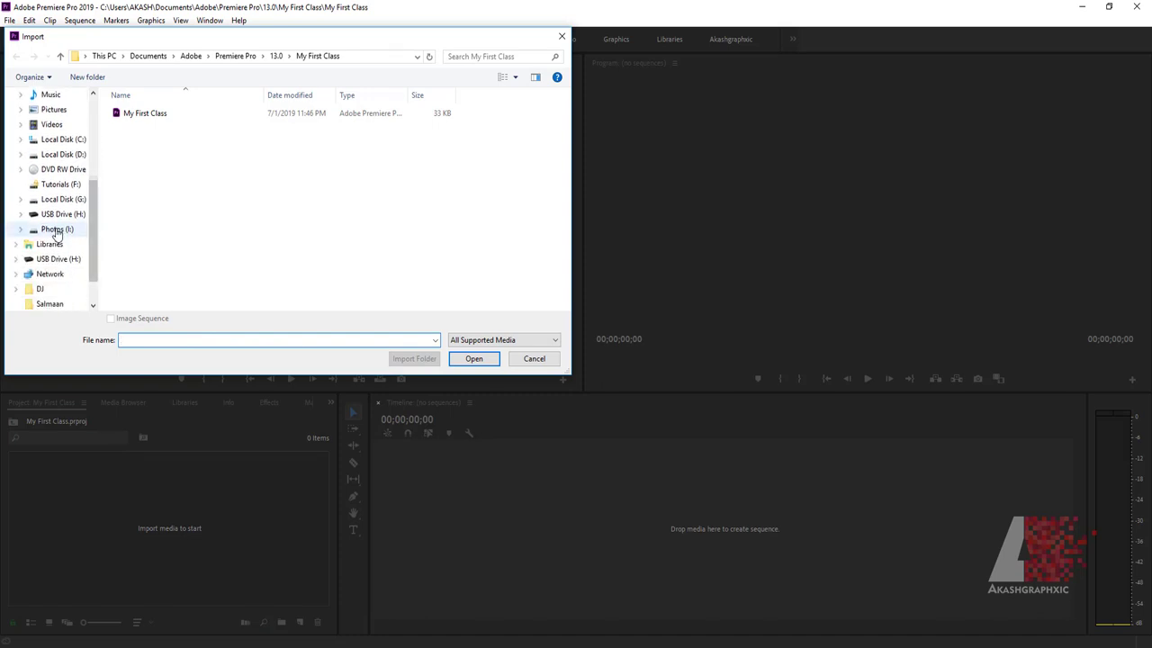
Import the Videos folder from the Photos (I:) drive as a bin.
left_click(57, 229)
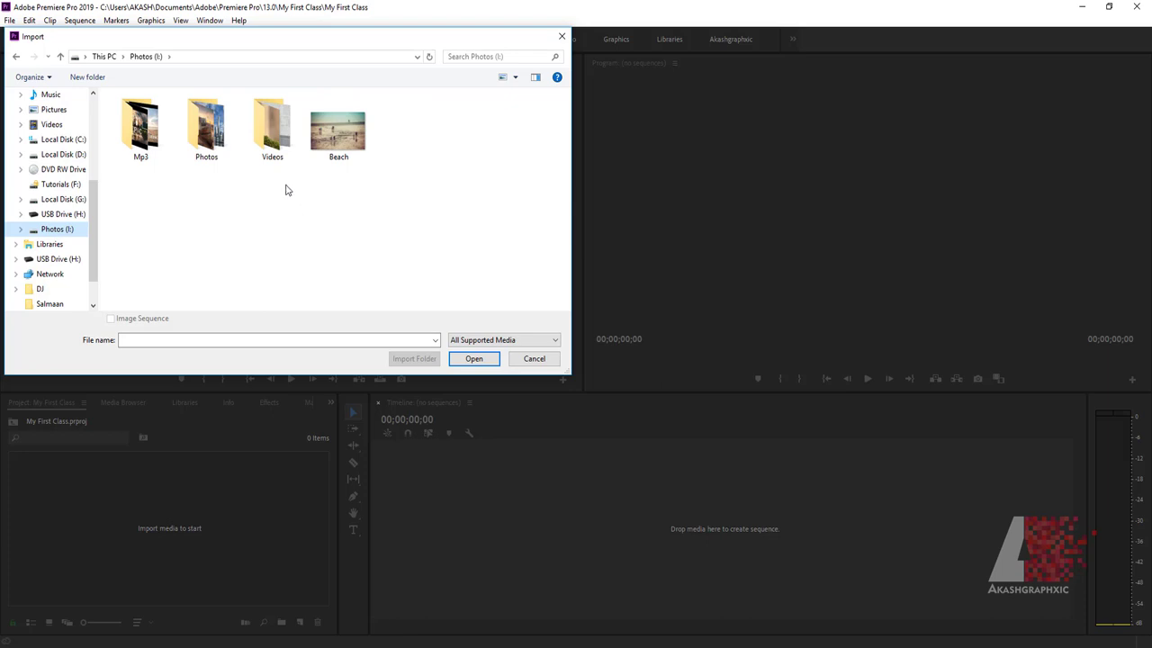
left_click(275, 145)
double_click(275, 145)
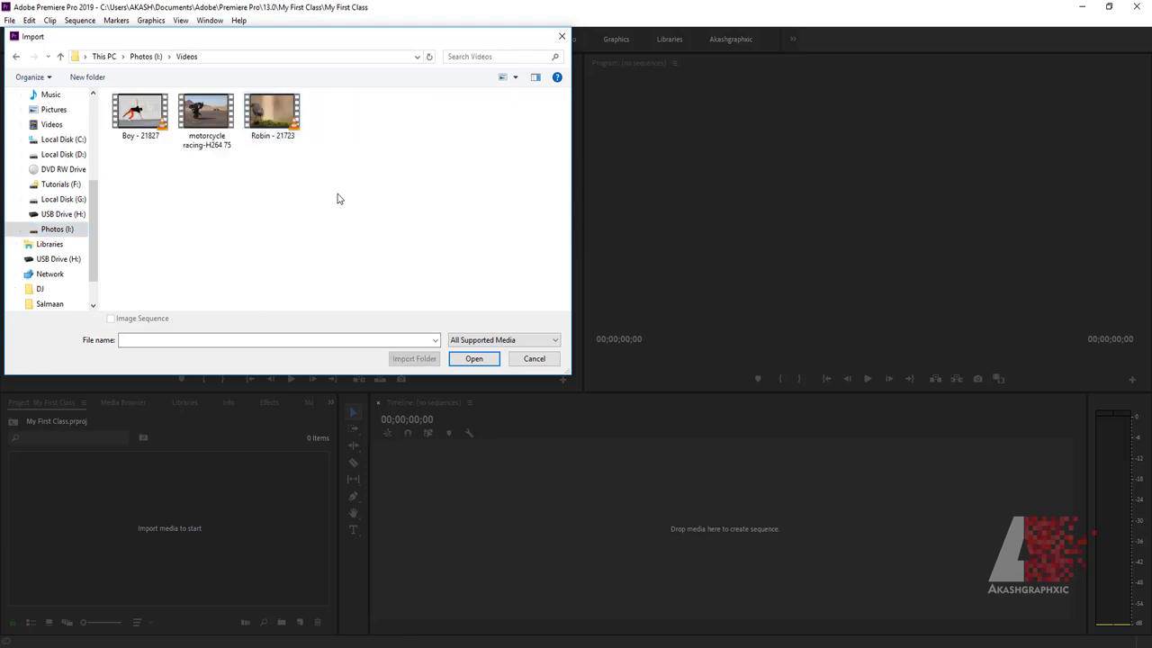
left_click(266, 131)
left_click(204, 124)
left_click(61, 56)
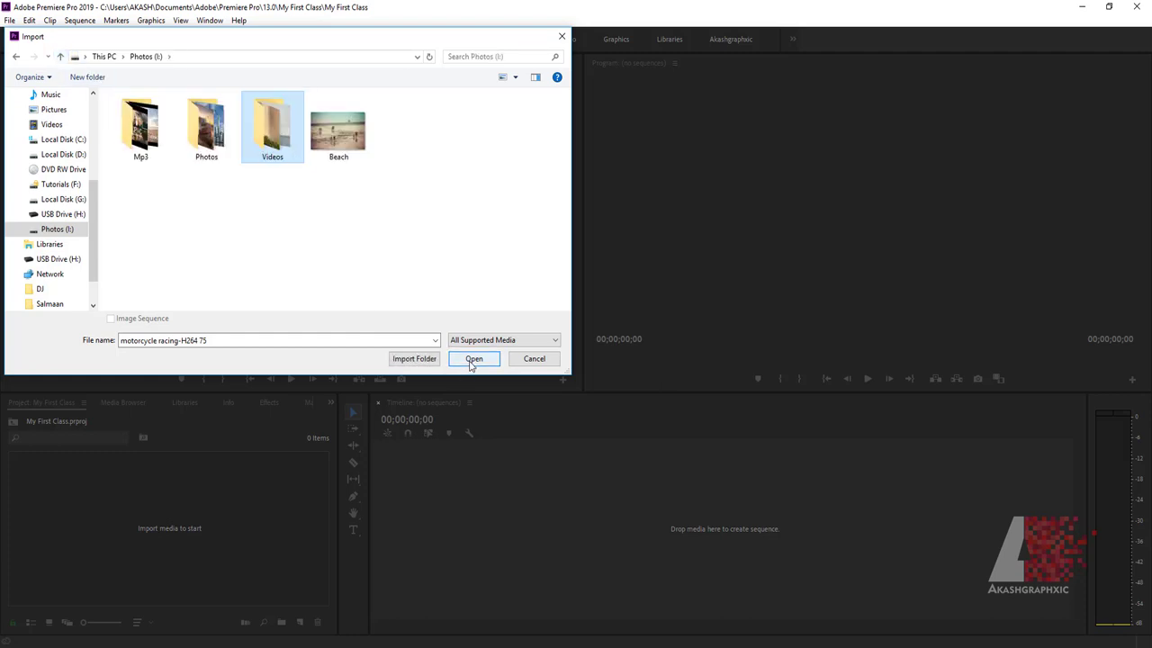
left_click(418, 361)
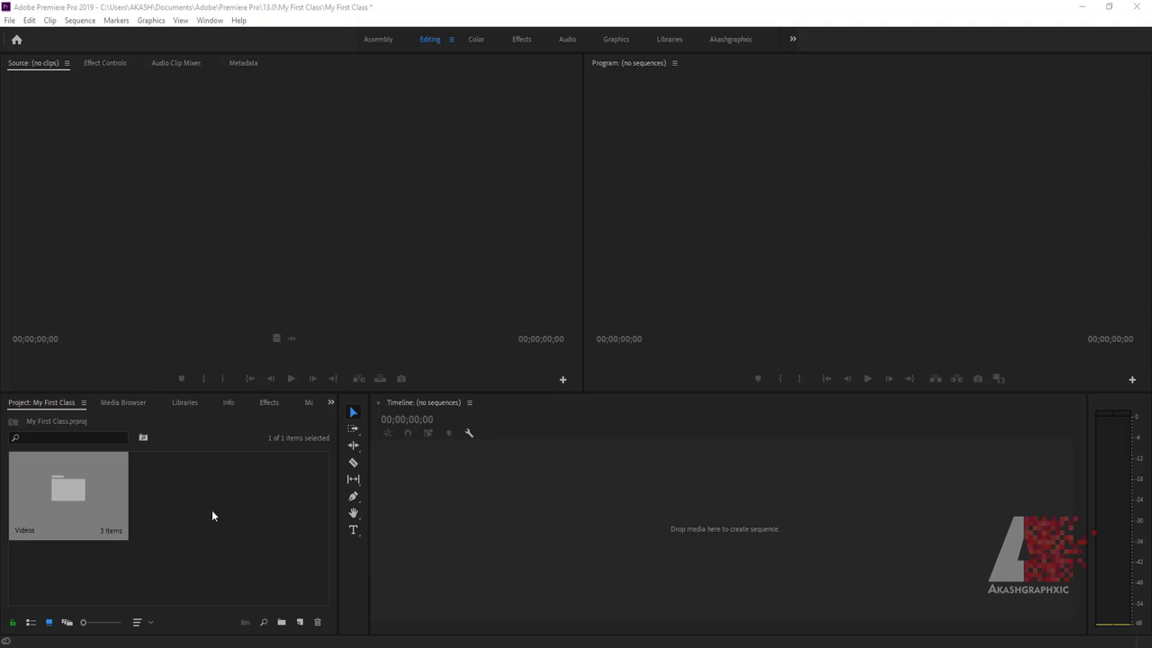
Import Beach.jpg from the Photos (I:) drive through File > Import.
left_click(200, 523)
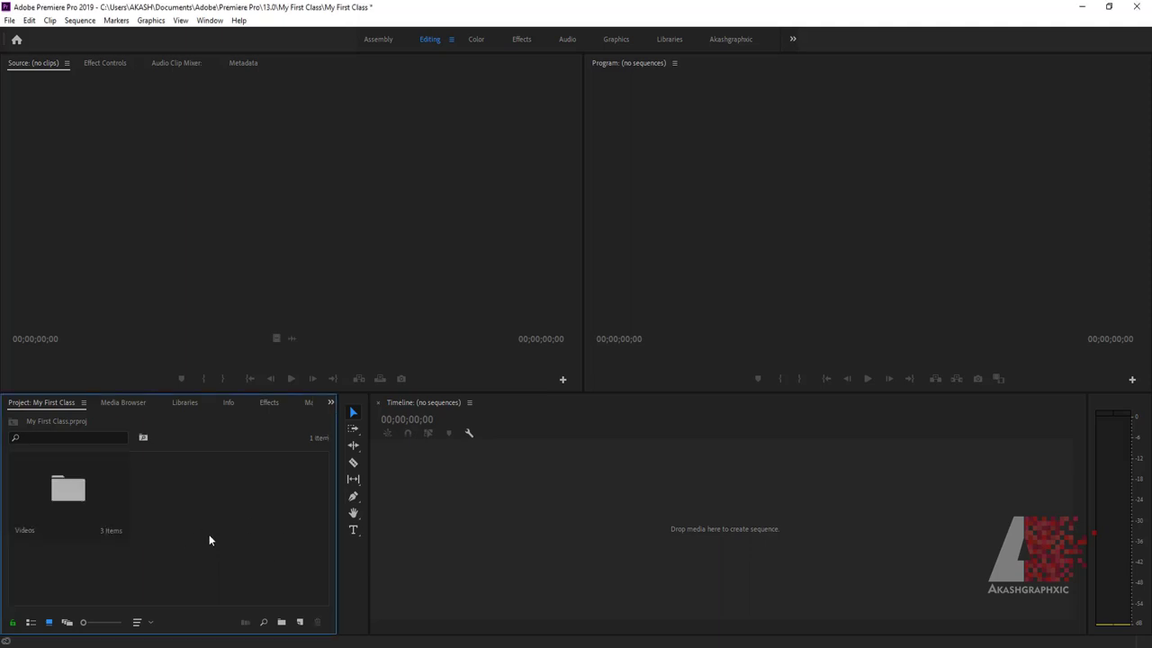
left_click(9, 20)
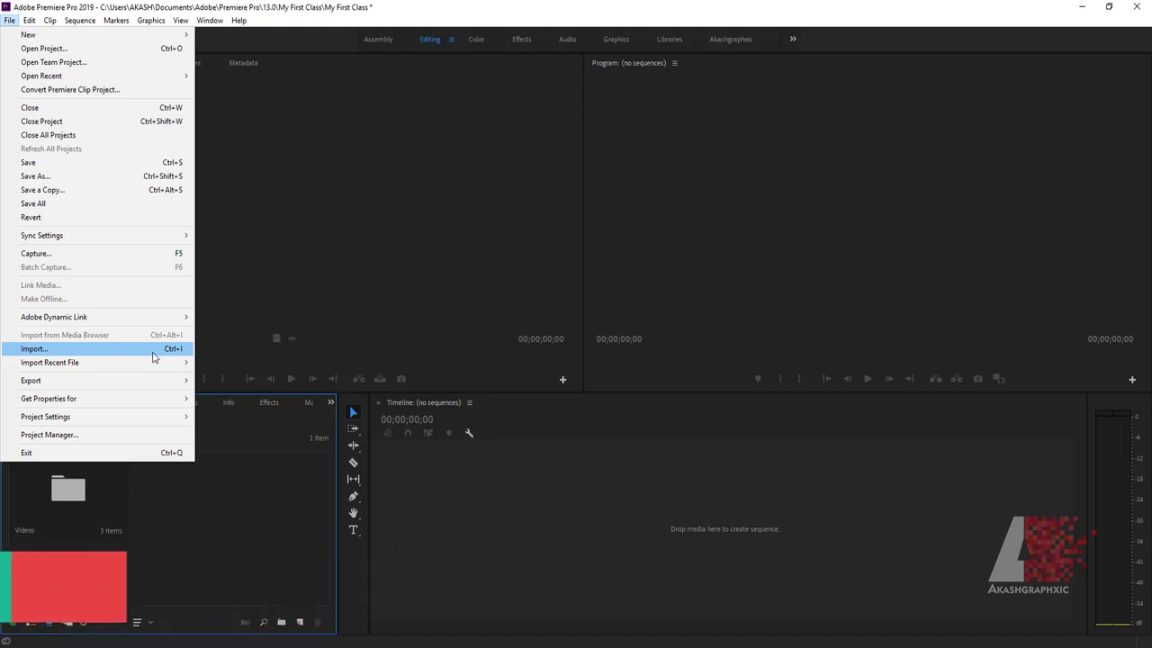
left_click(152, 352)
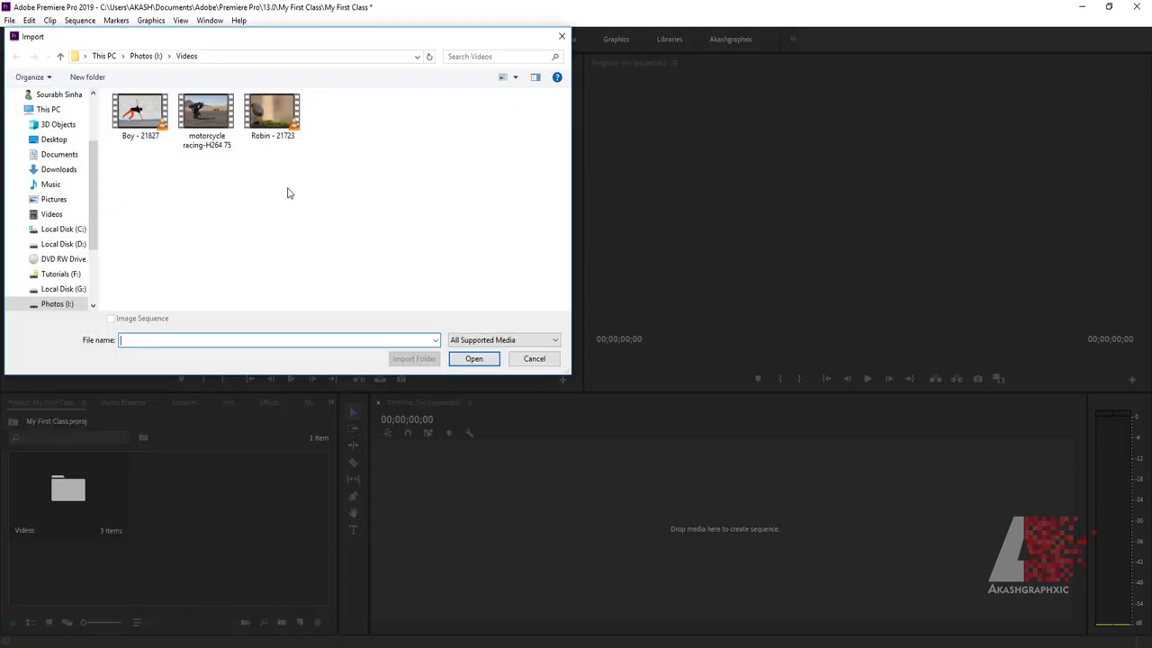
left_click(273, 126)
left_click(149, 56)
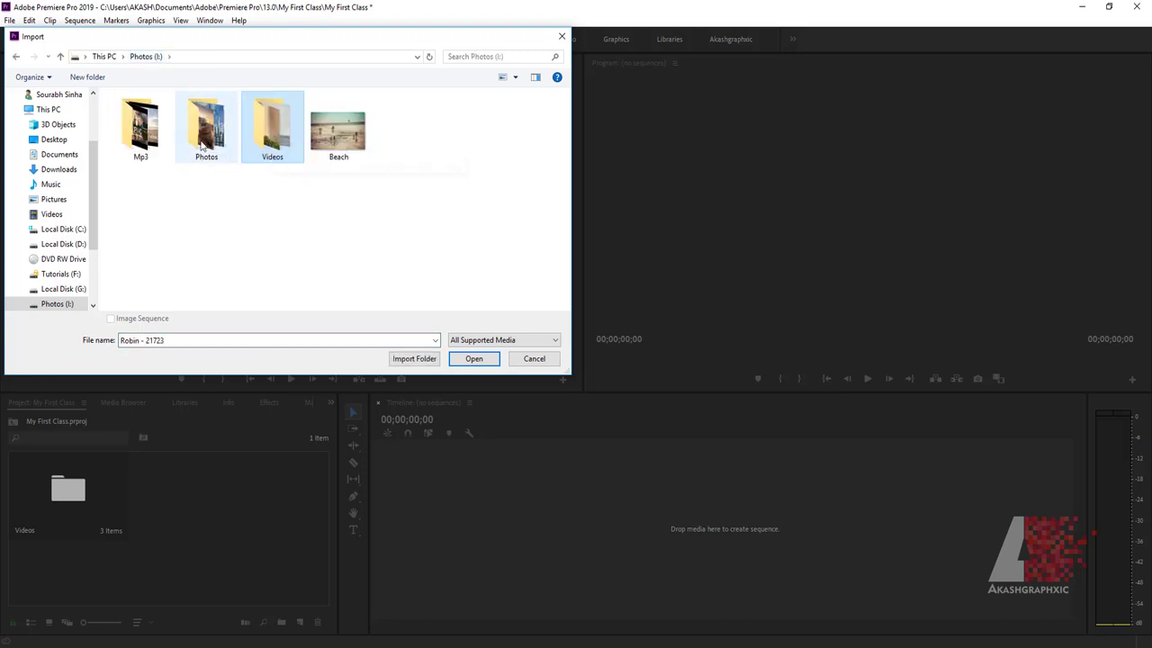
left_click(336, 131)
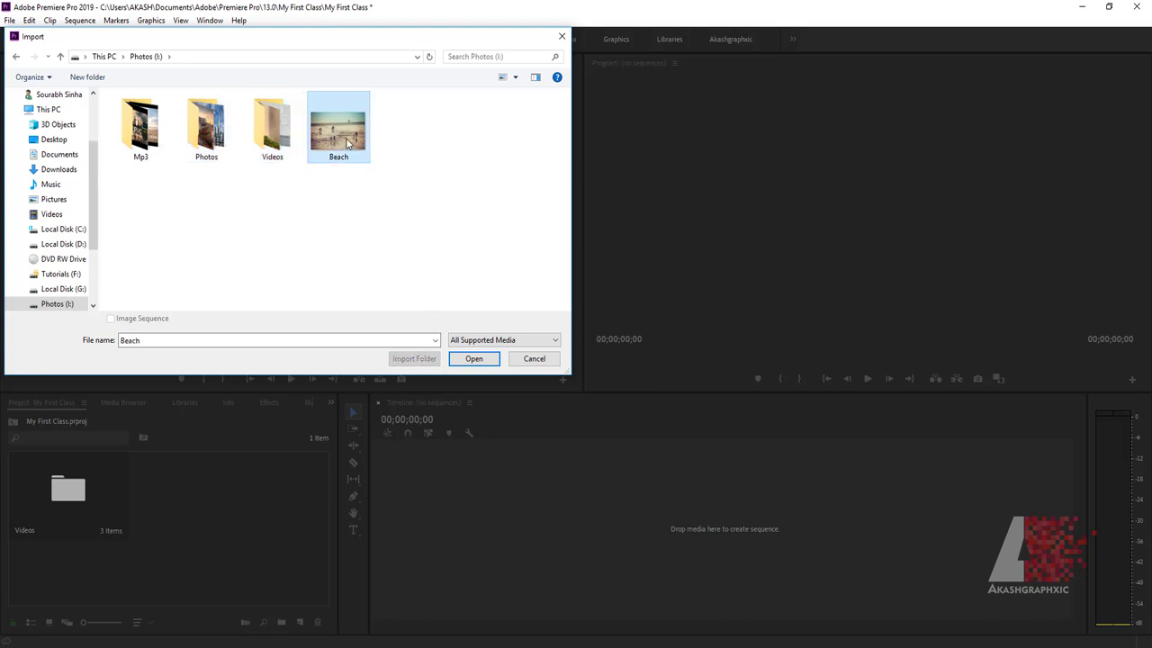
left_click(463, 360)
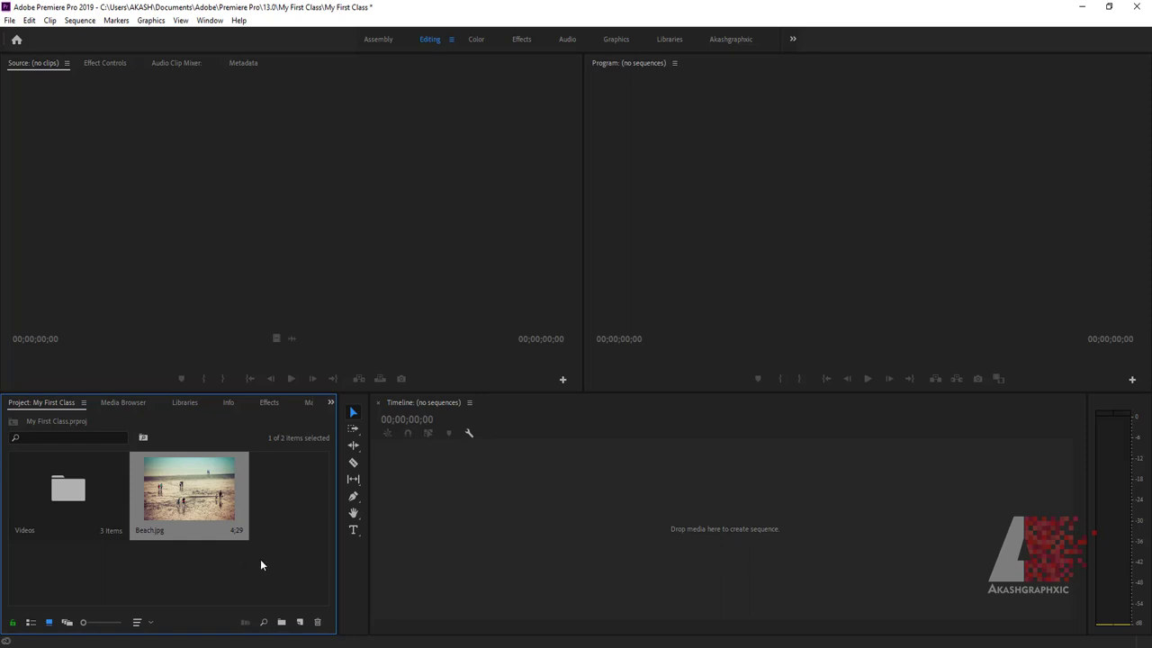
Import the Mp3 folder as a bin, then select the Videos bin.
double_click(263, 567)
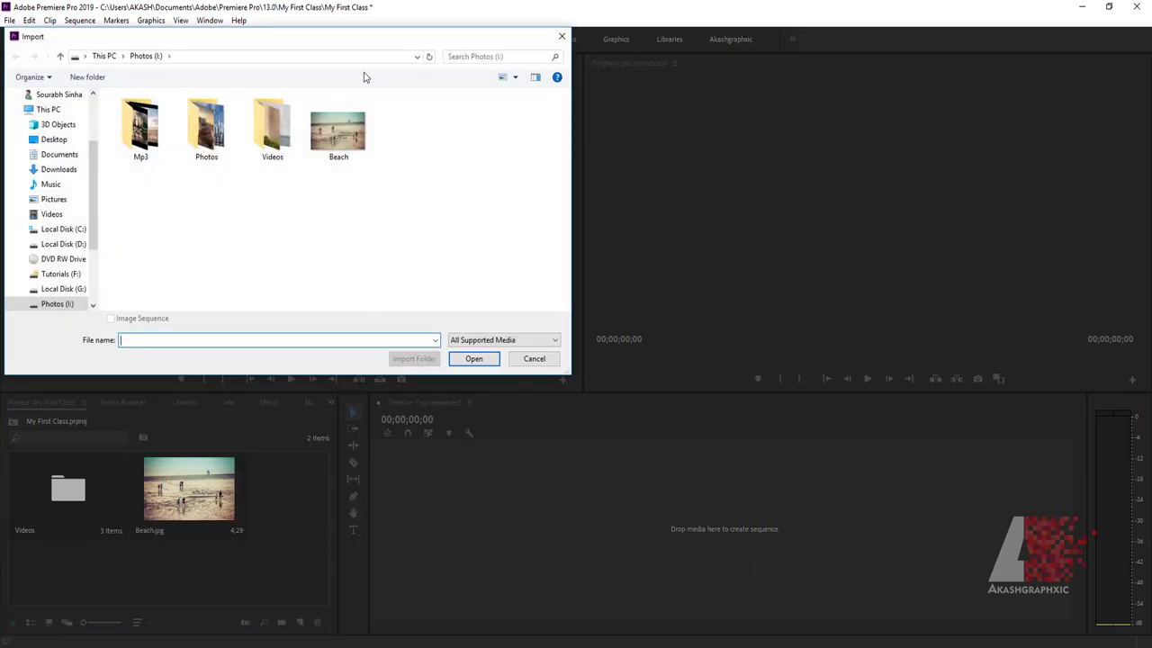
left_click_drag(301, 45, 354, 40)
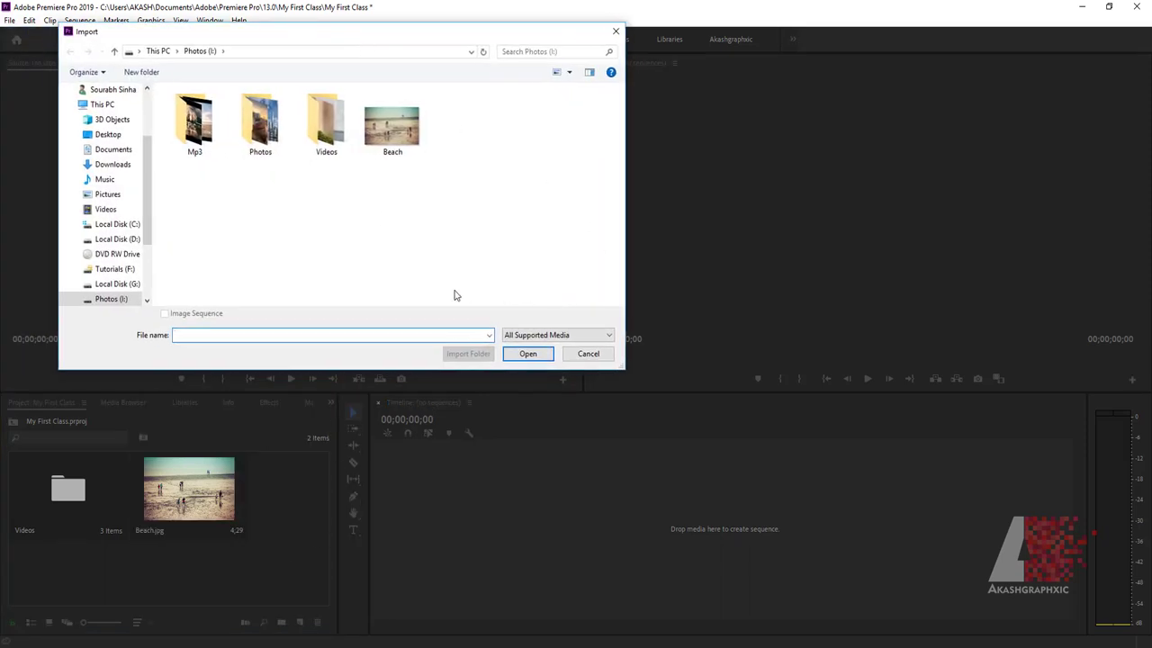
left_click_drag(178, 37, 168, 38)
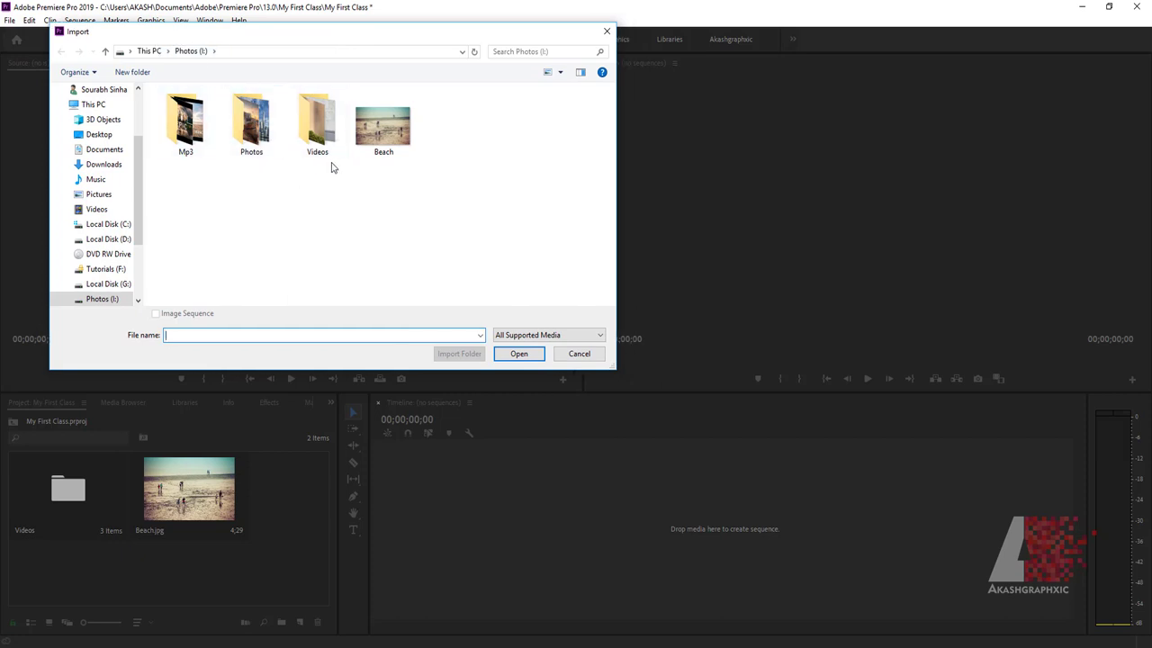
left_click(196, 140)
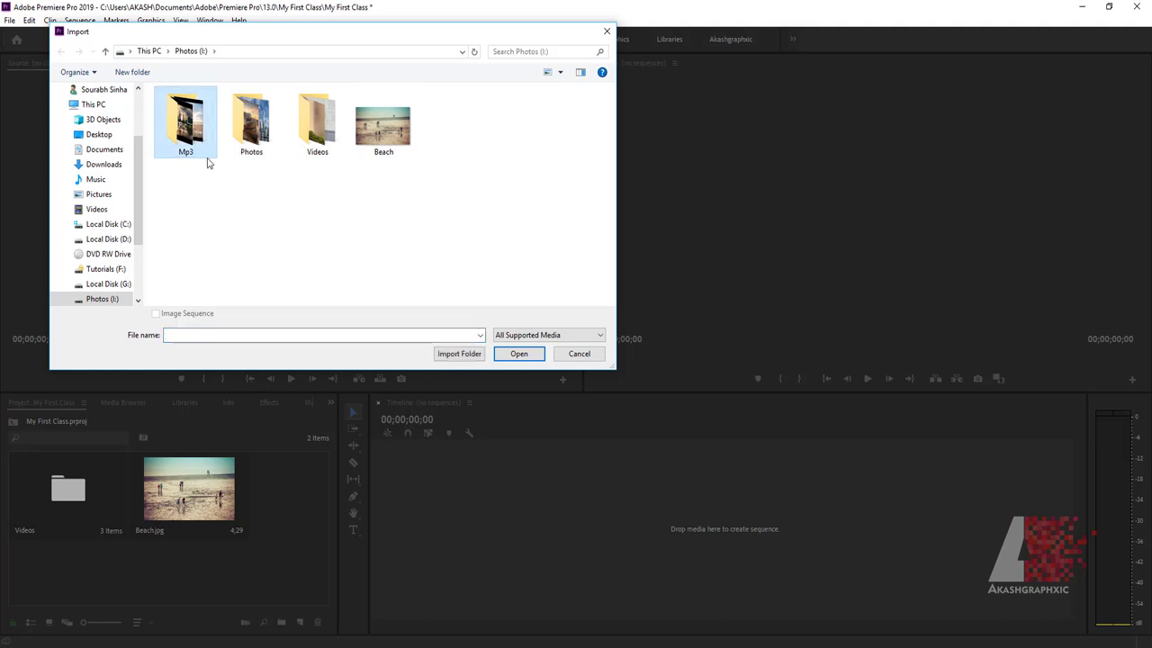
left_click(460, 356)
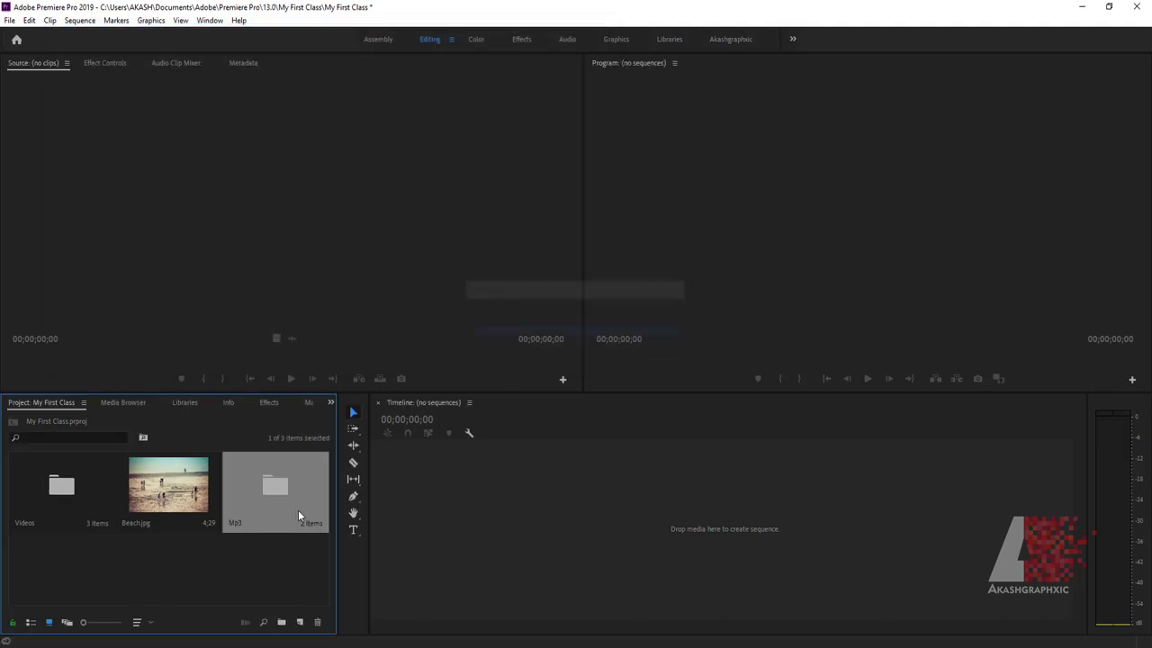
left_click(59, 495)
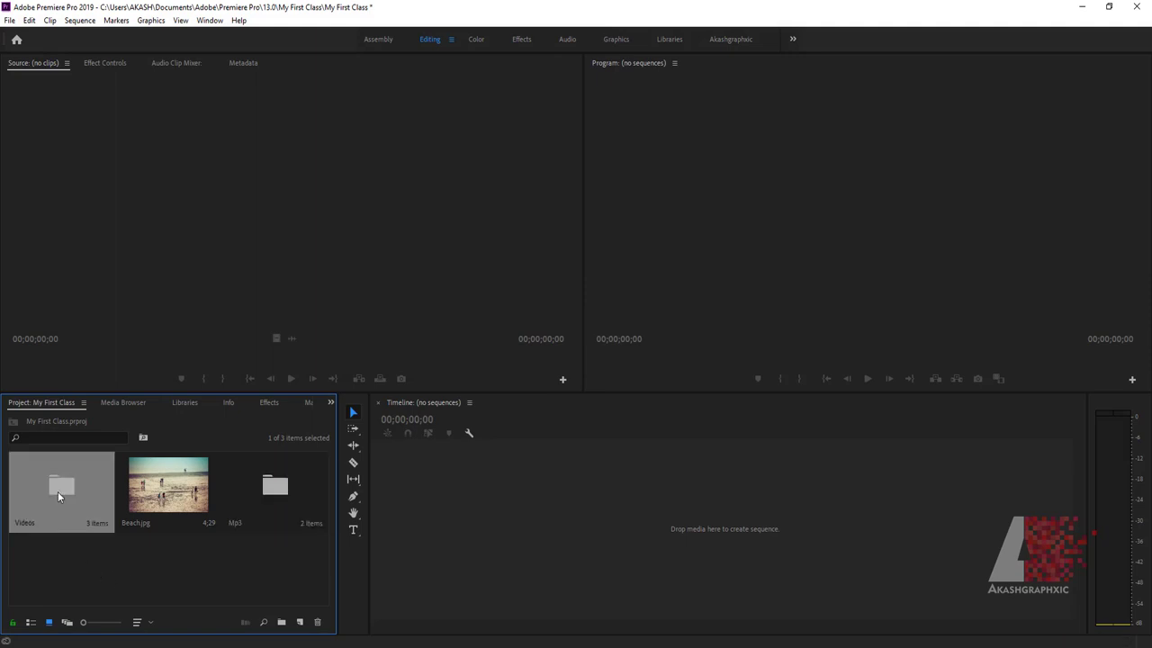
left_click(131, 565)
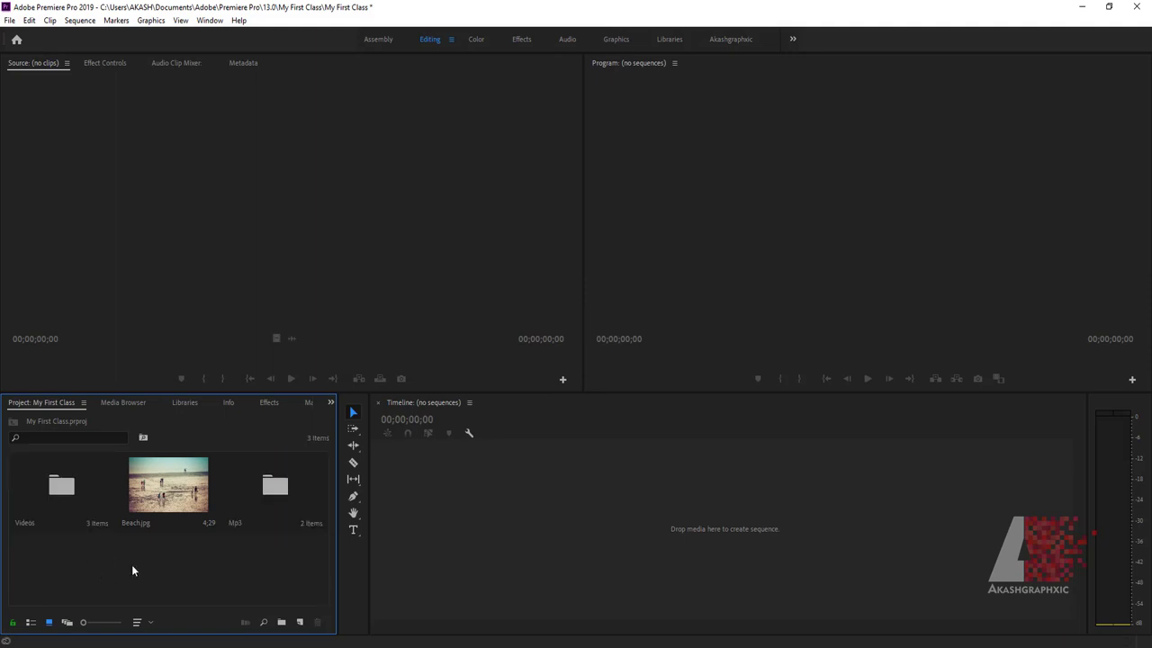
left_click(9, 20)
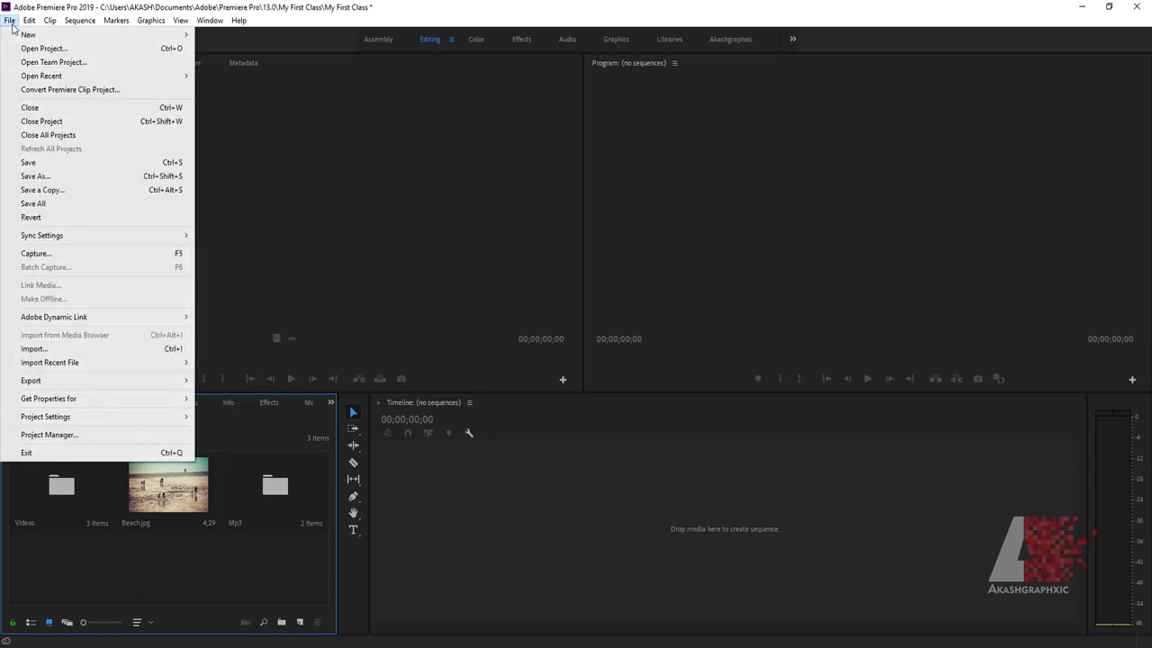
left_click(111, 587)
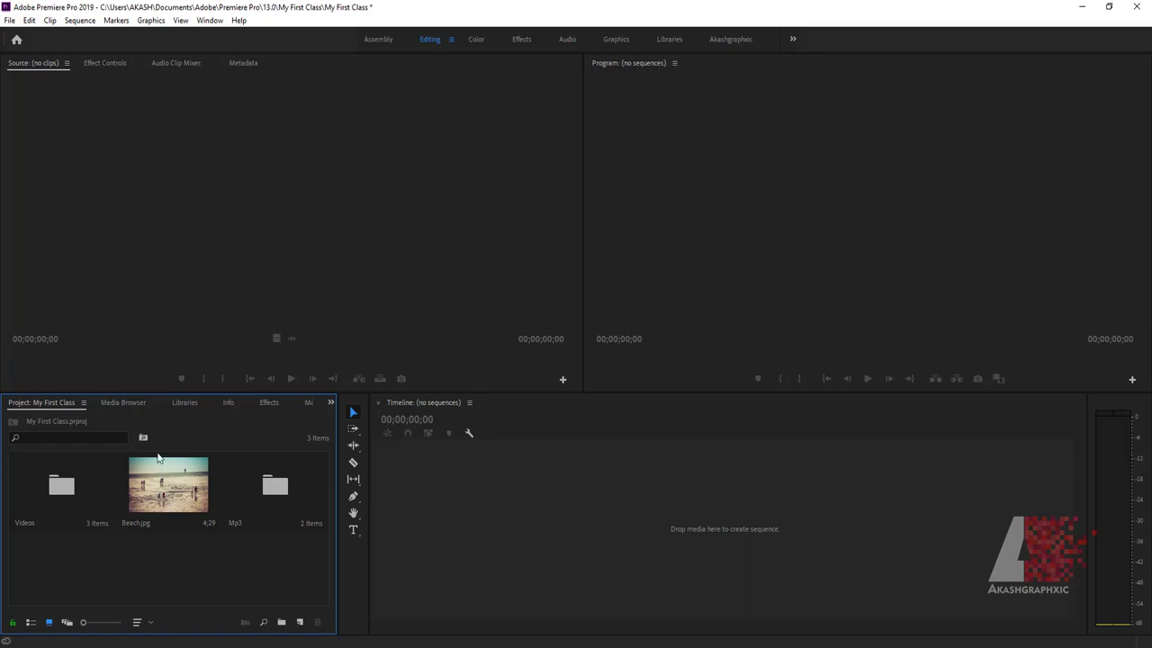
left_click(111, 404)
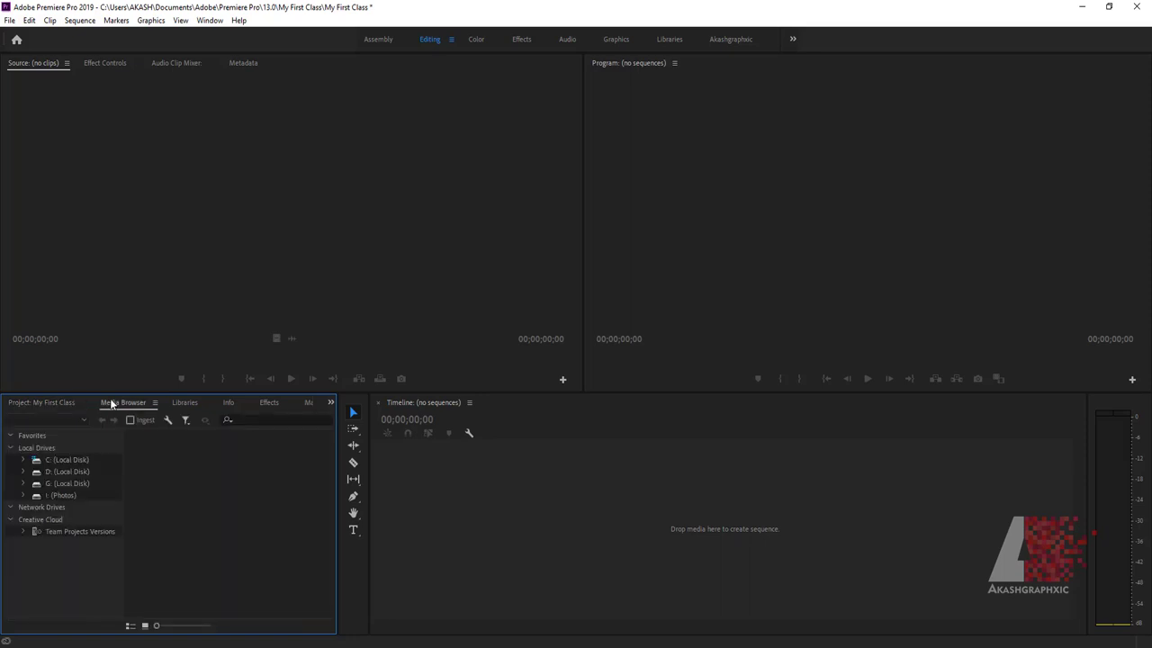
left_click(58, 496)
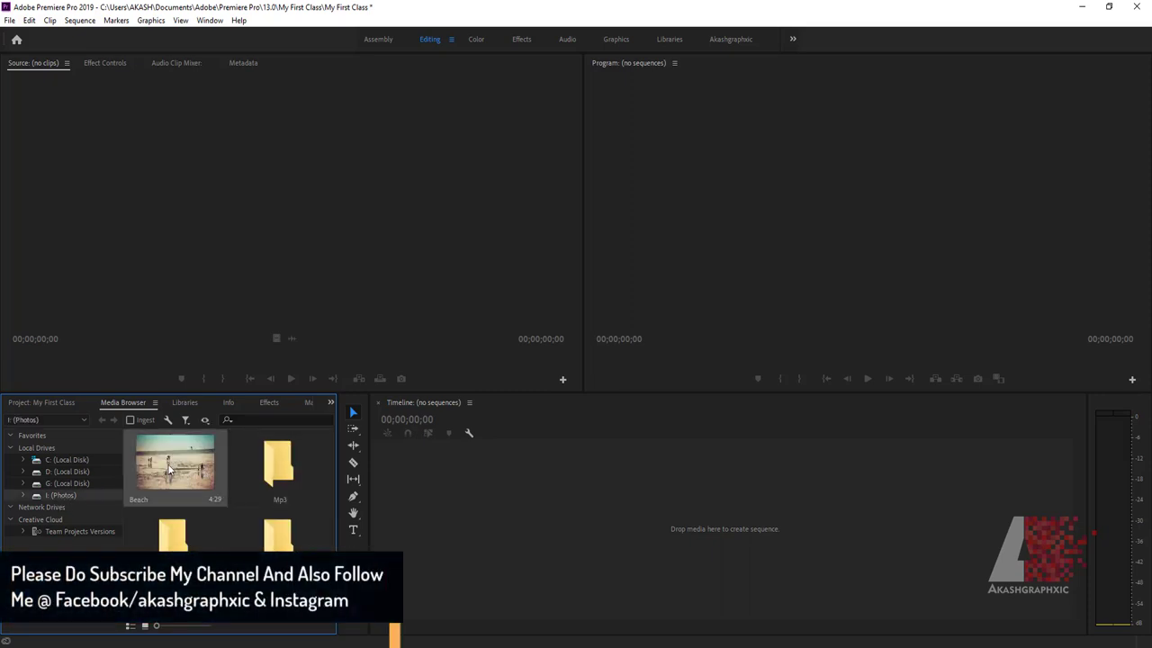
right_click(169, 466)
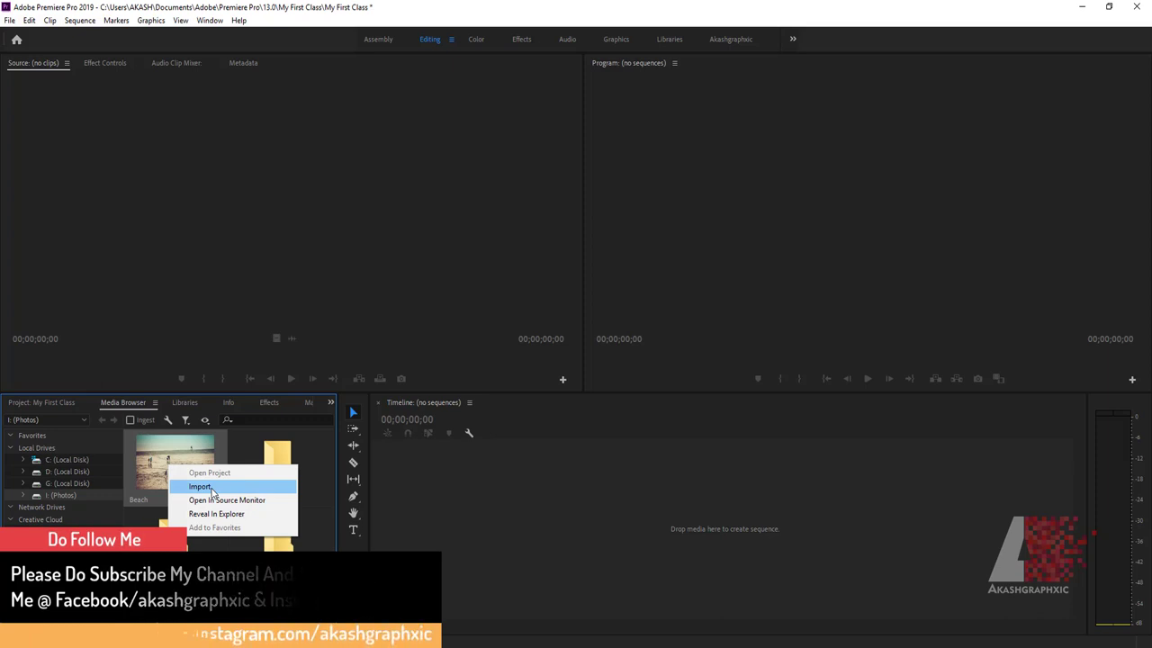
left_click(197, 603)
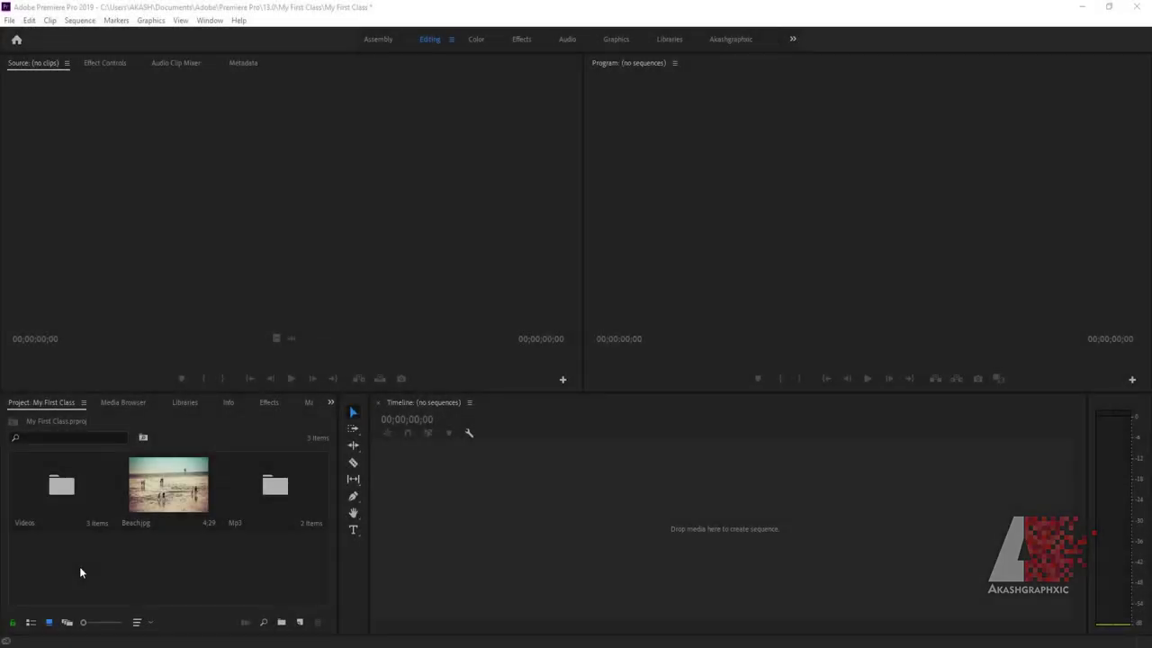
With Videos selected, maximize the Project panel using the ` key.
left_click(62, 498)
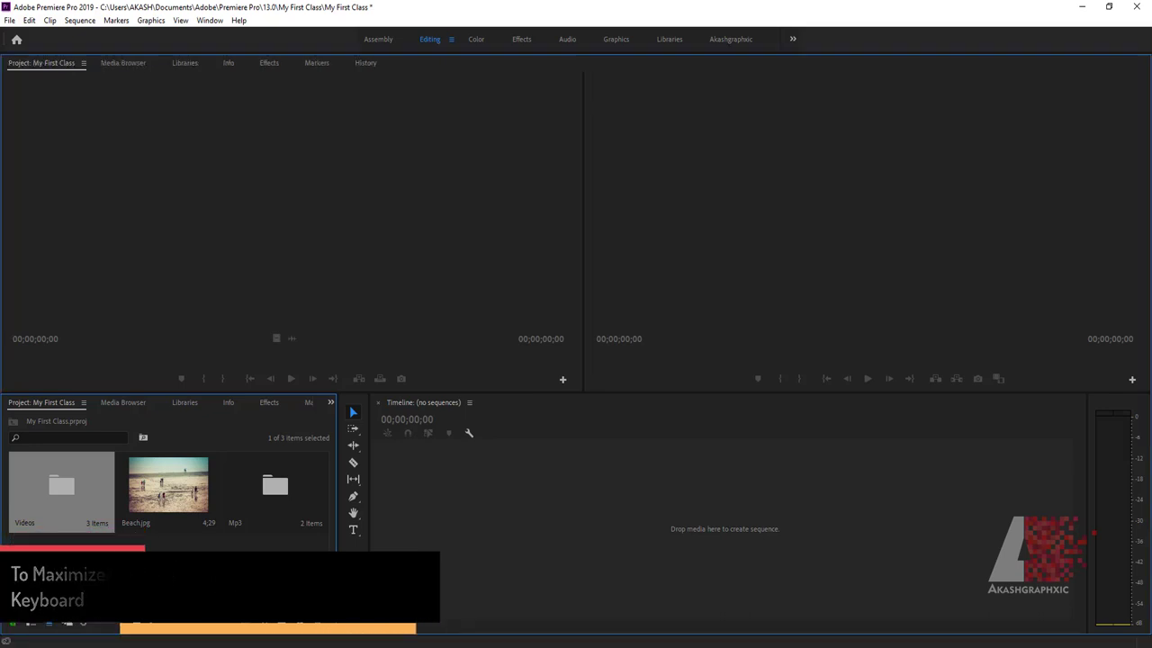
key("grave")
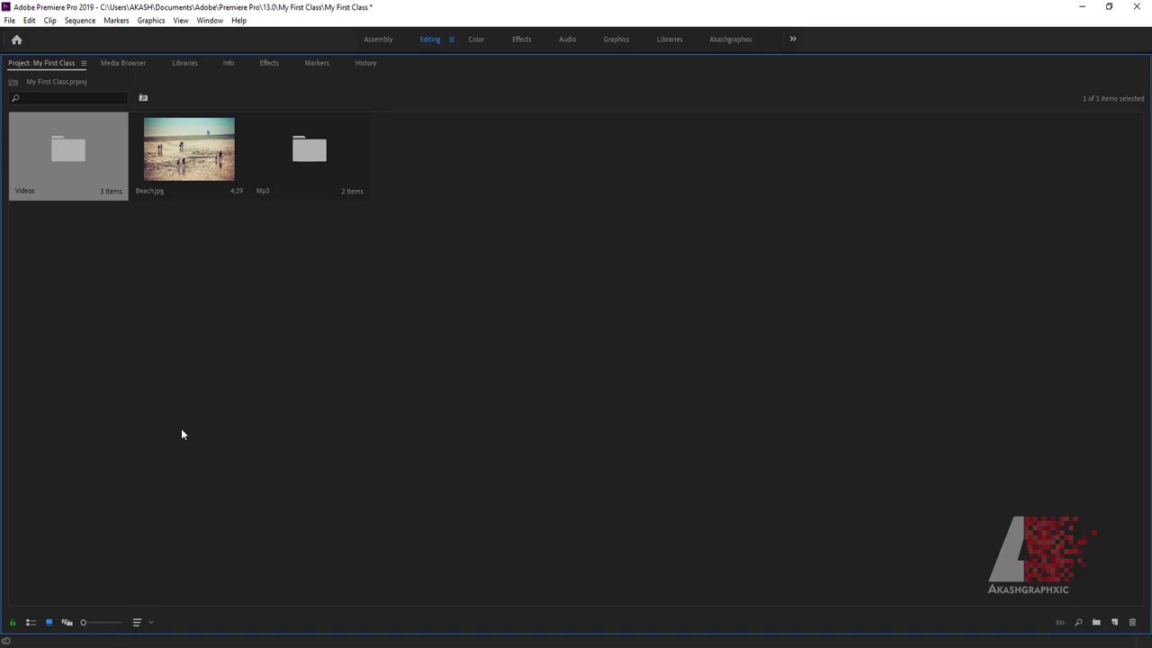
key("grave")
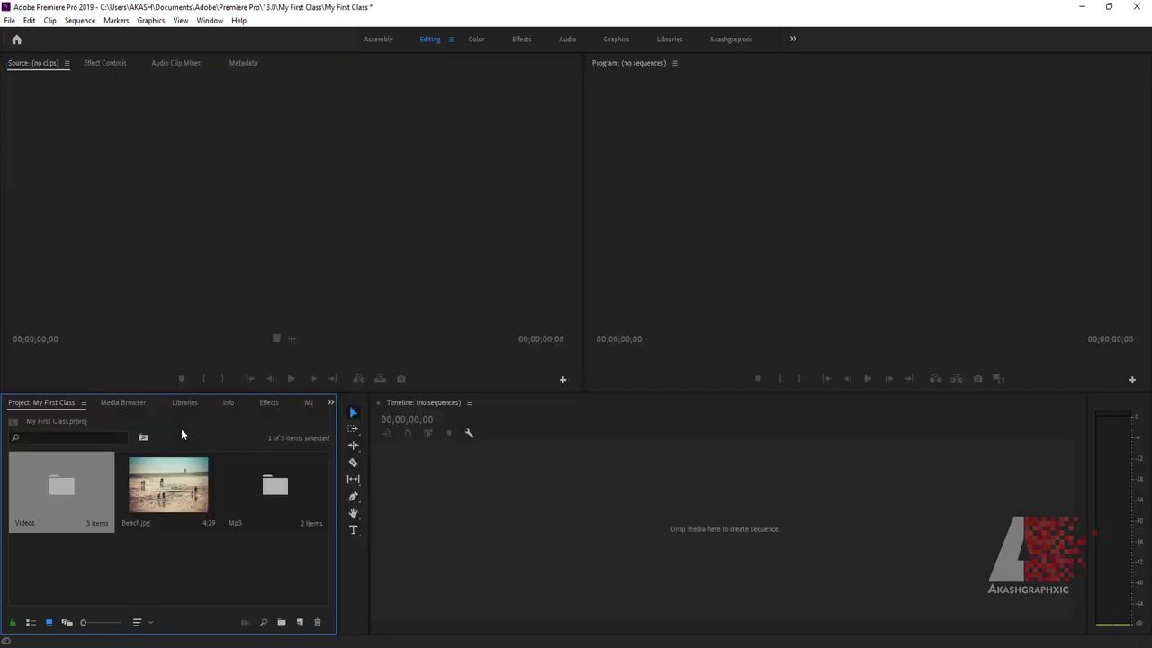
key("grave")
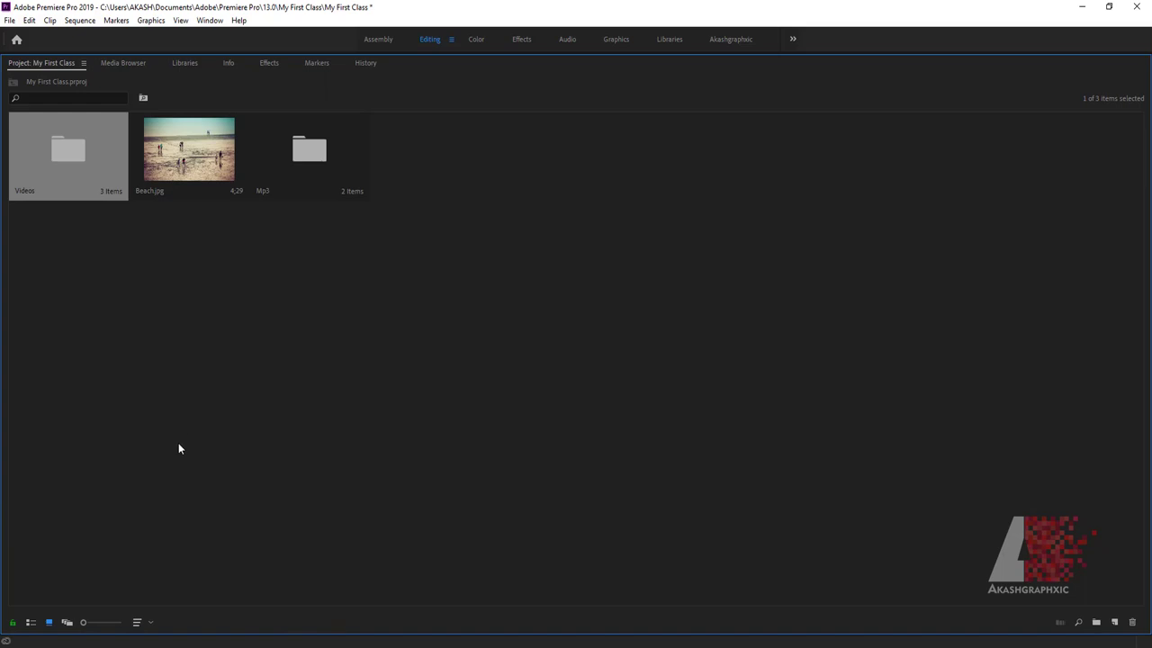
Switch the Project panel to List View and inspect the Beach.jpg, Mp3 and Videos rows.
left_click(32, 622)
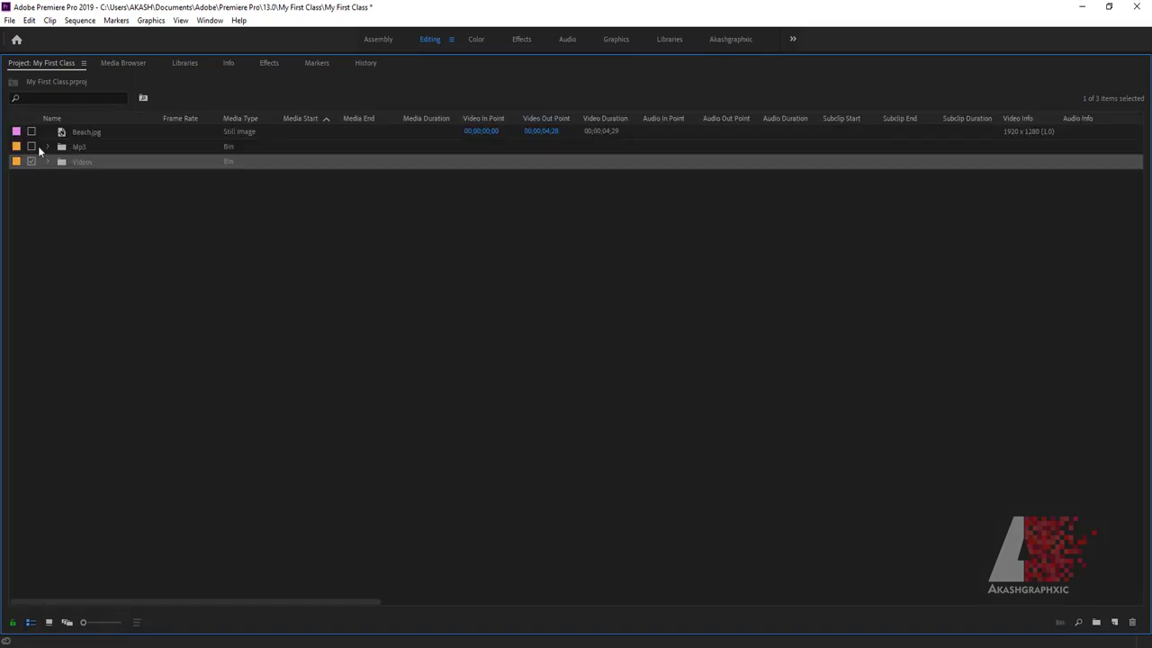
left_click(102, 133)
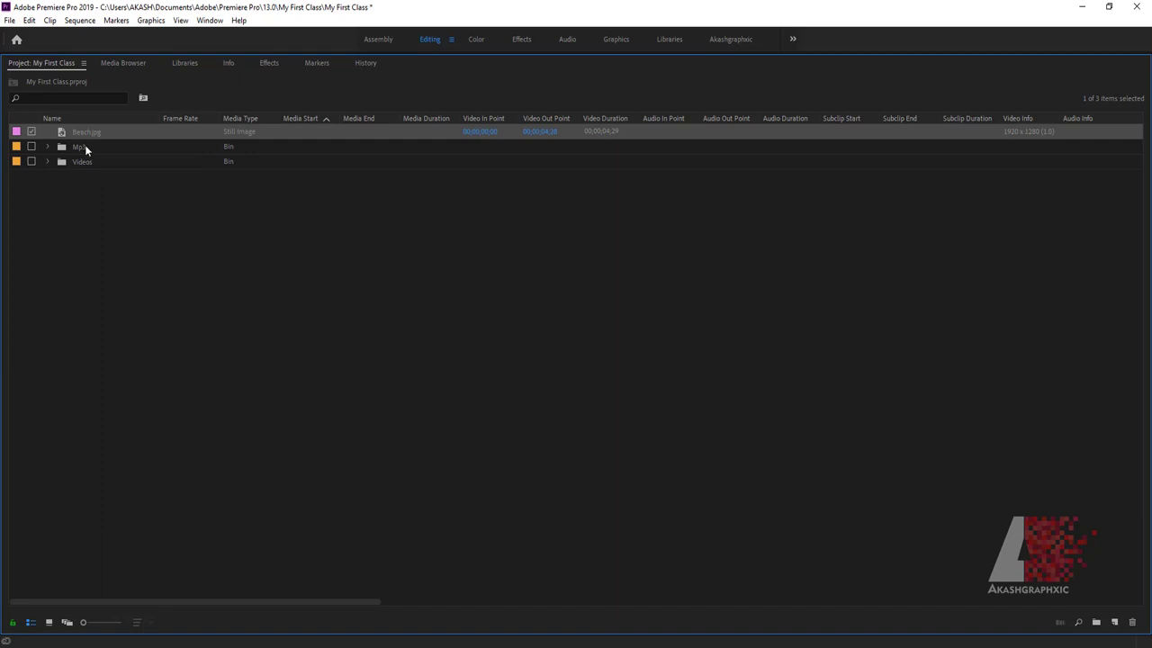
left_click(85, 151)
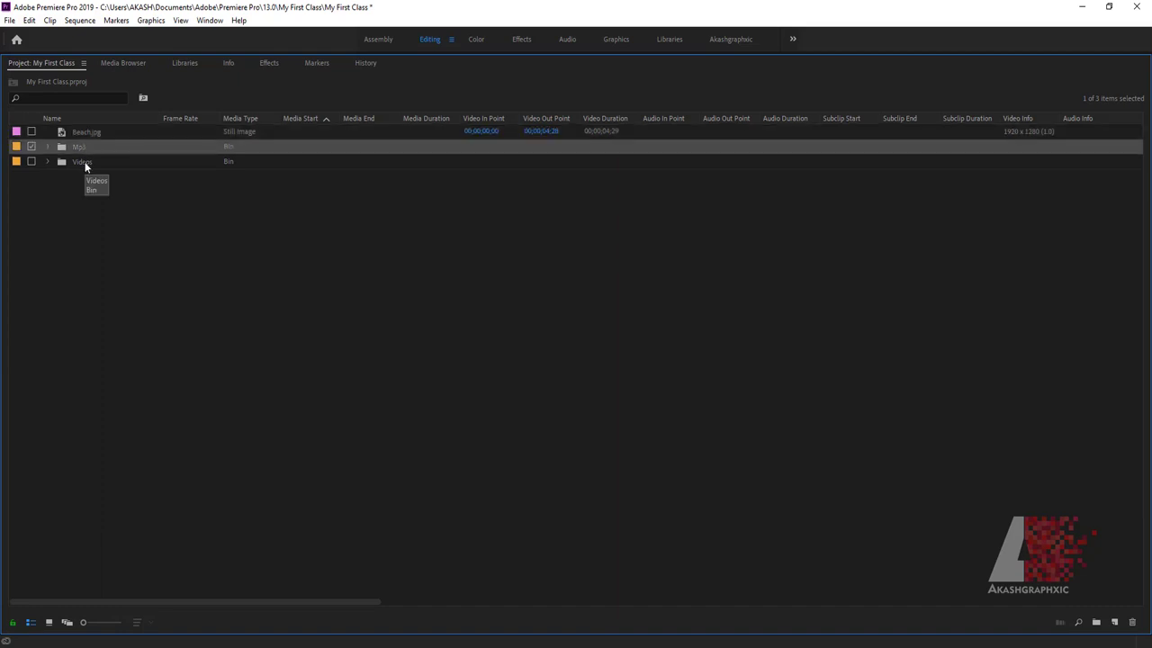
left_click(87, 164)
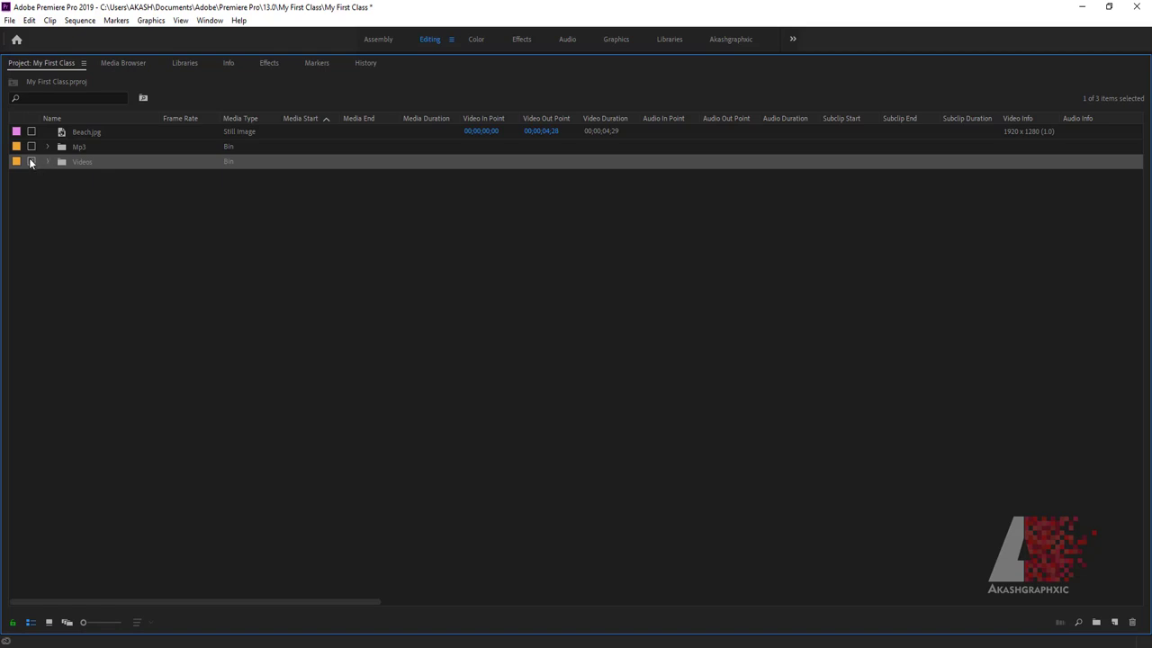
Open the Videos bin to show the Boy, motorcycle racing and Robin clips.
double_click(72, 161)
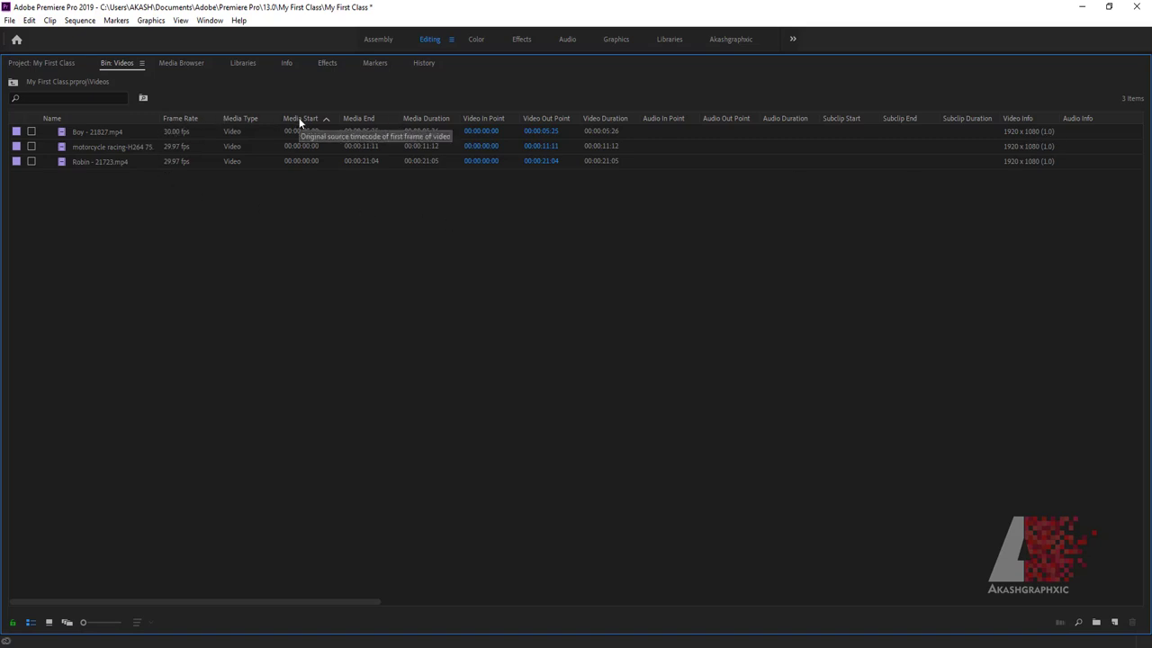
right_click(140, 119)
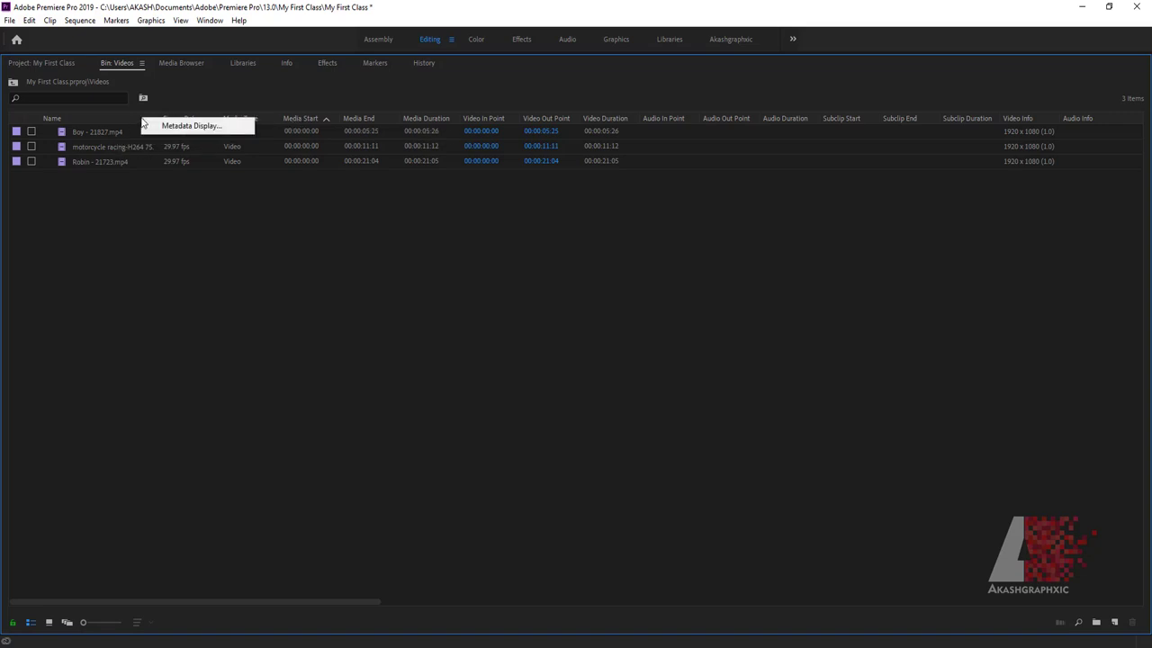
left_click(197, 127)
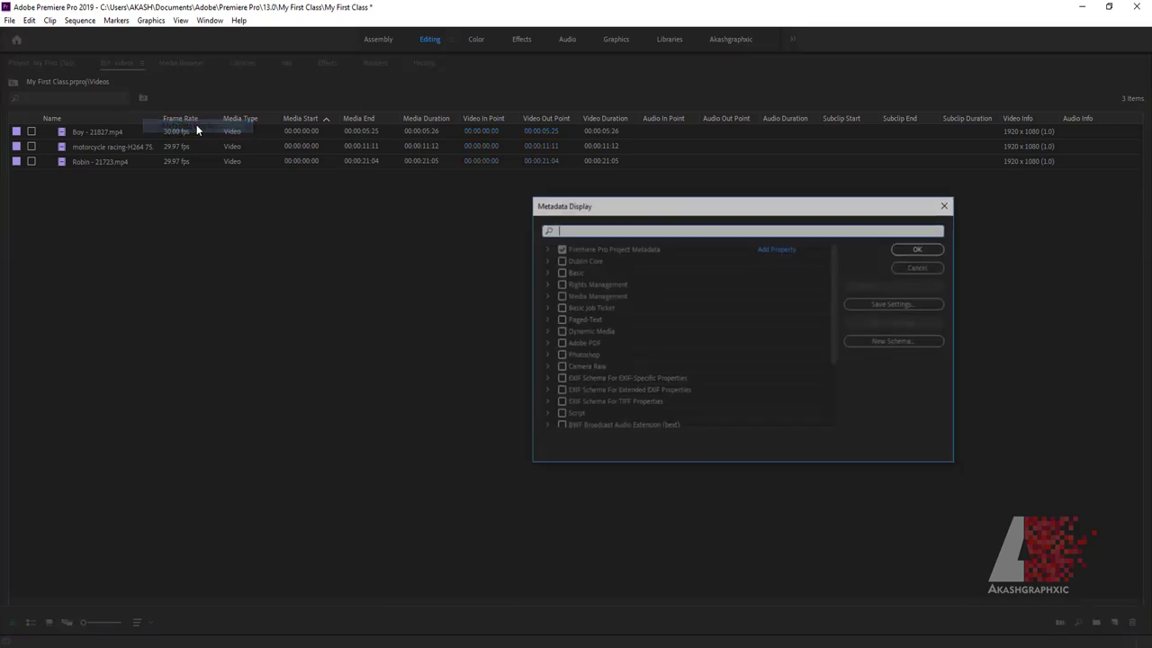
left_click(545, 249)
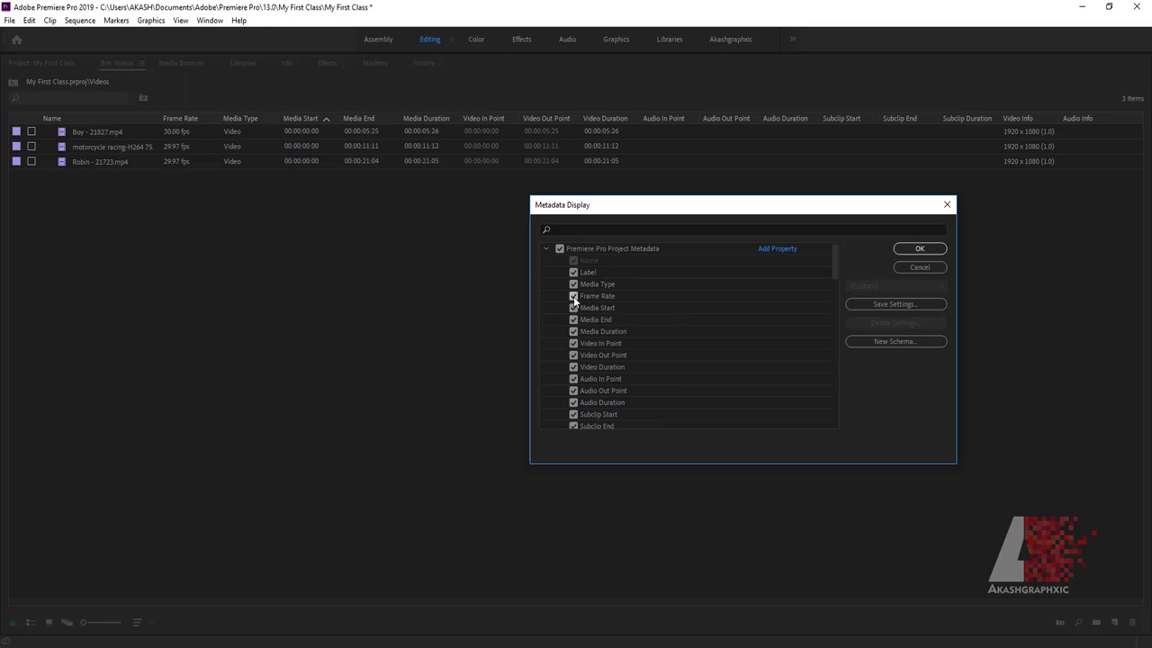
left_click(920, 250)
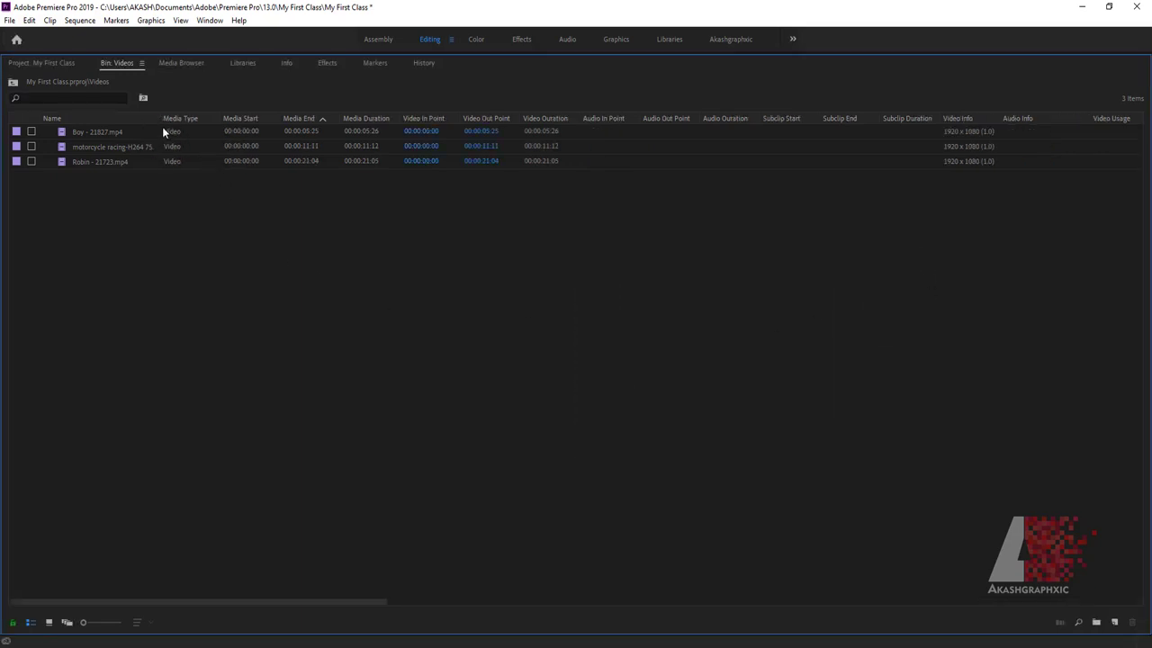
right_click(137, 119)
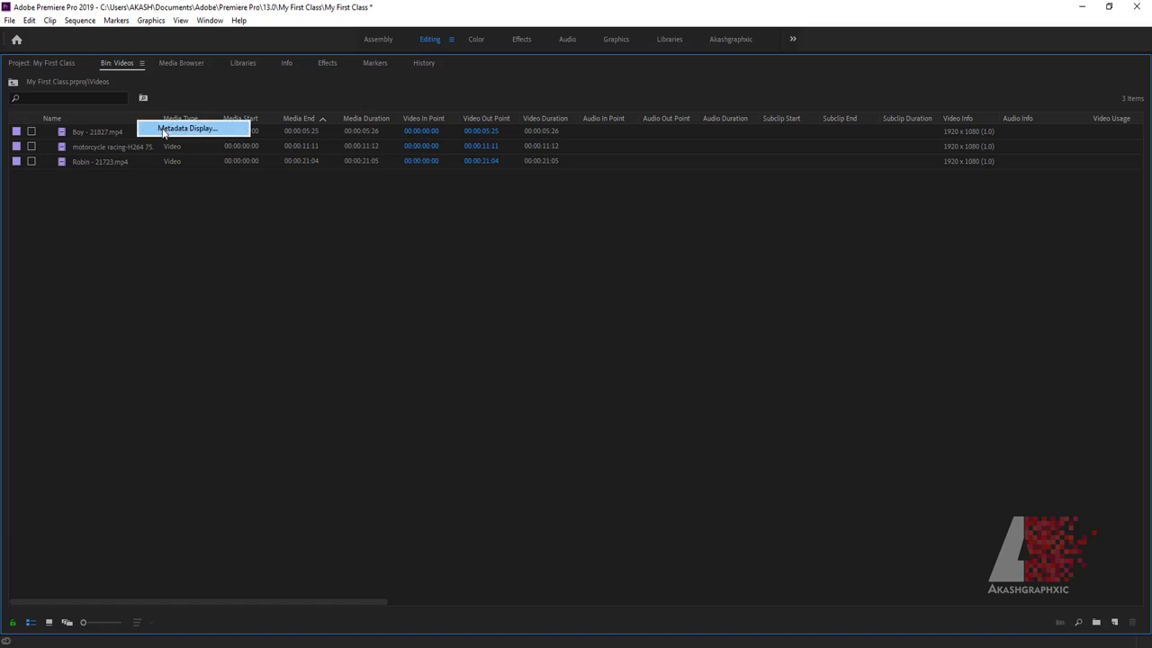
left_click(165, 131)
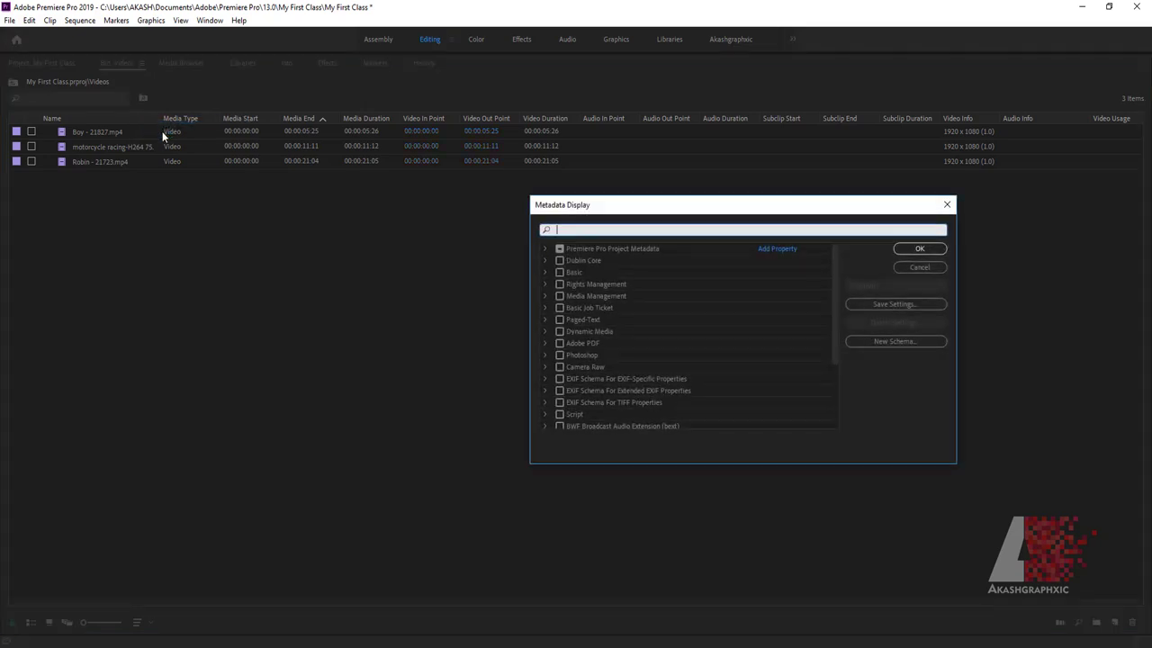
left_click(544, 249)
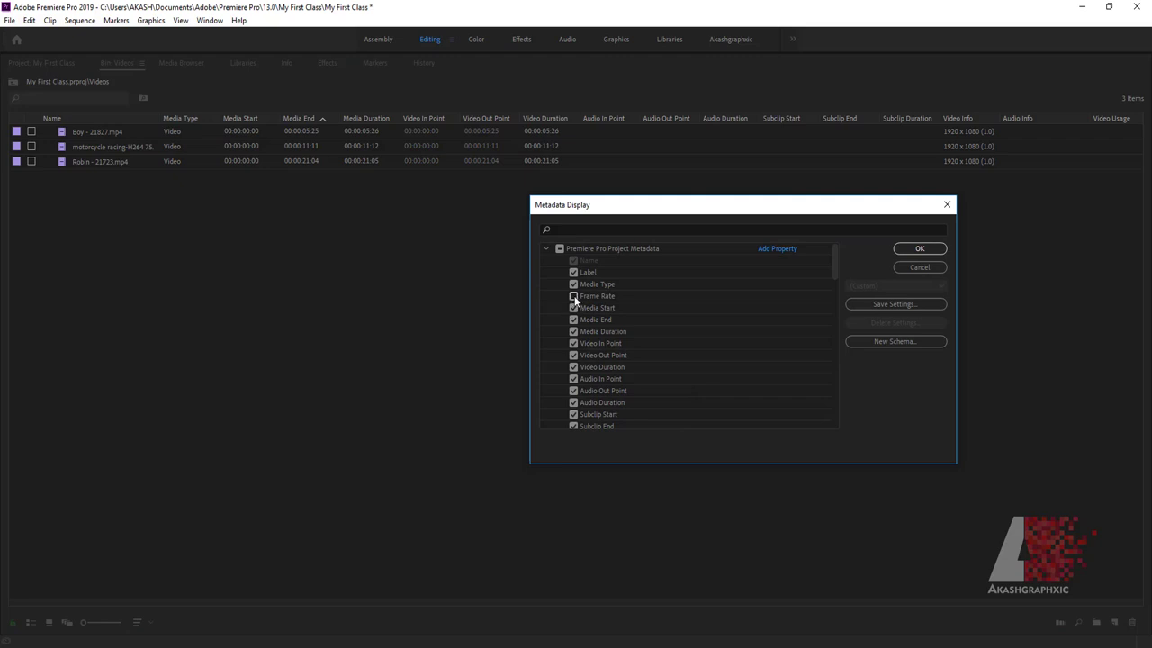
left_click(918, 250)
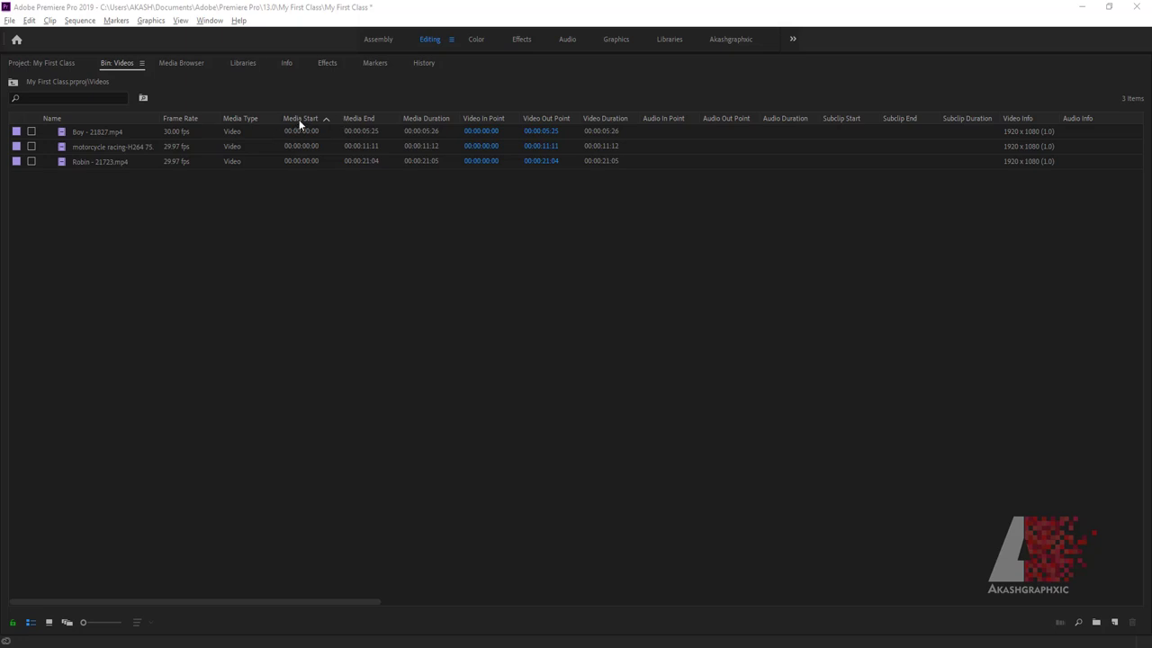
Adjust the widths of the Media Start and Media End columns.
left_click_drag(350, 115, 449, 118)
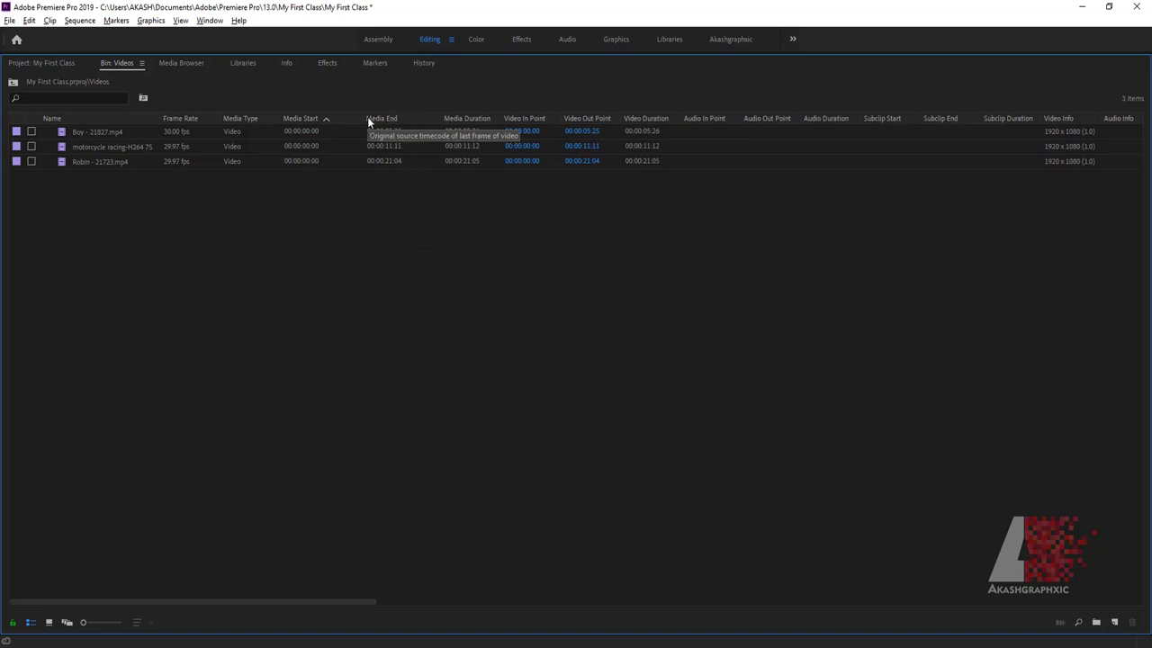
left_click_drag(368, 116, 348, 118)
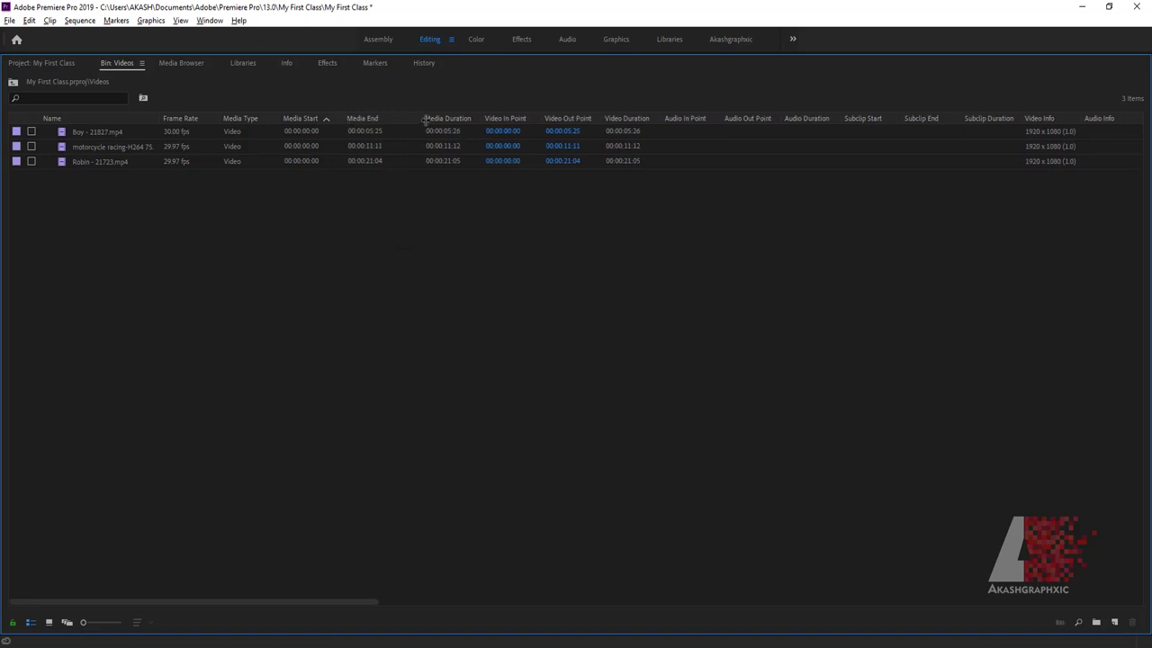
left_click_drag(431, 118, 421, 118)
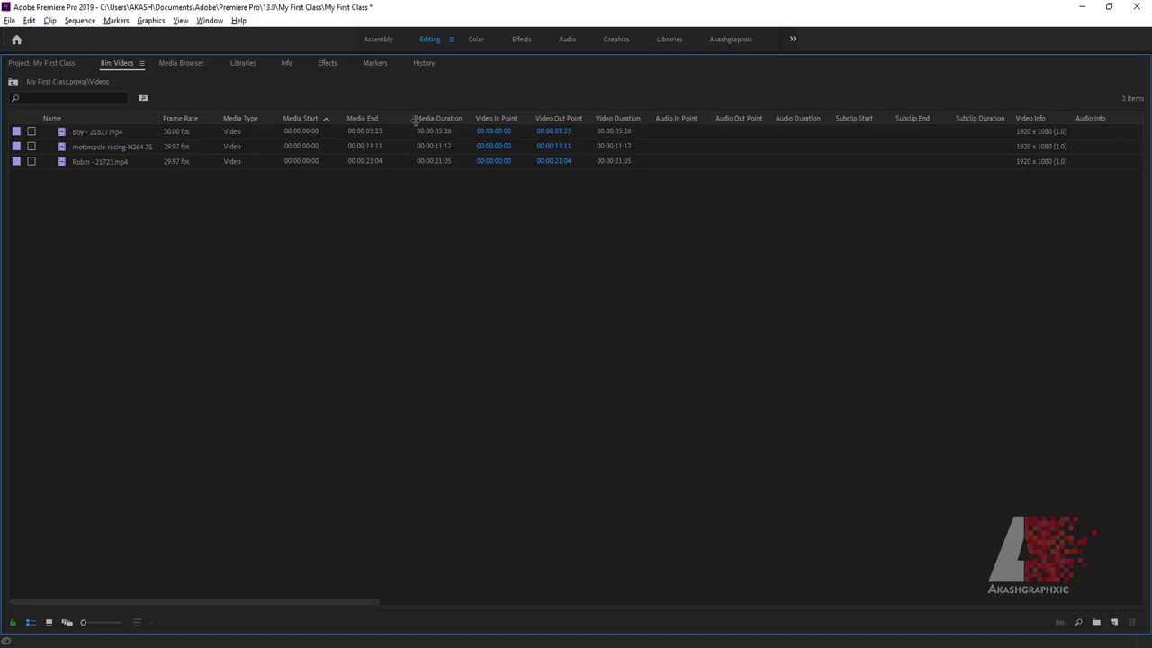
Sort the clips by Frame Rate, descending, with that column beside the clip names.
left_click(241, 118)
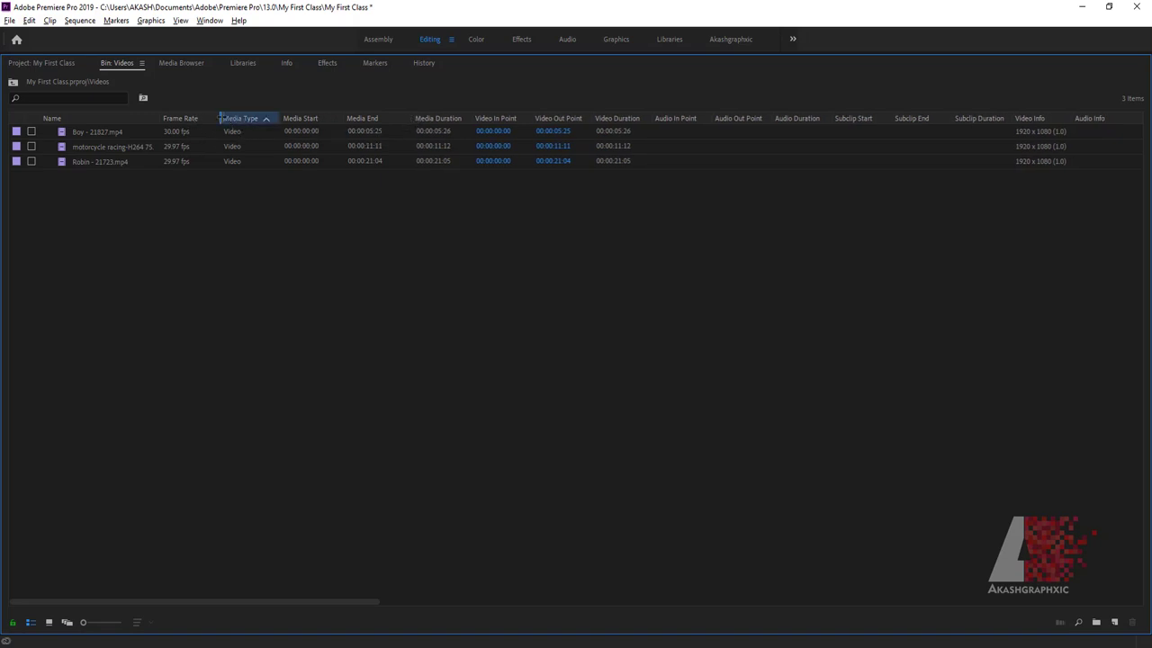
left_click_drag(174, 118, 173, 115)
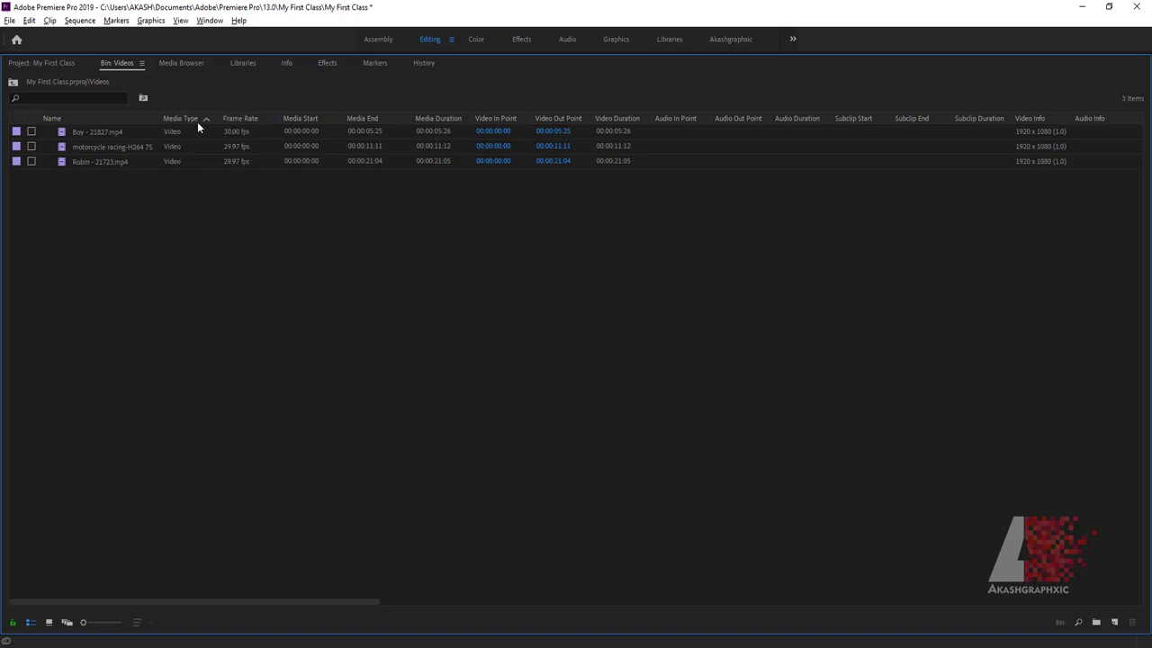
left_click(173, 115)
left_click(249, 119)
left_click_drag(224, 119, 183, 118)
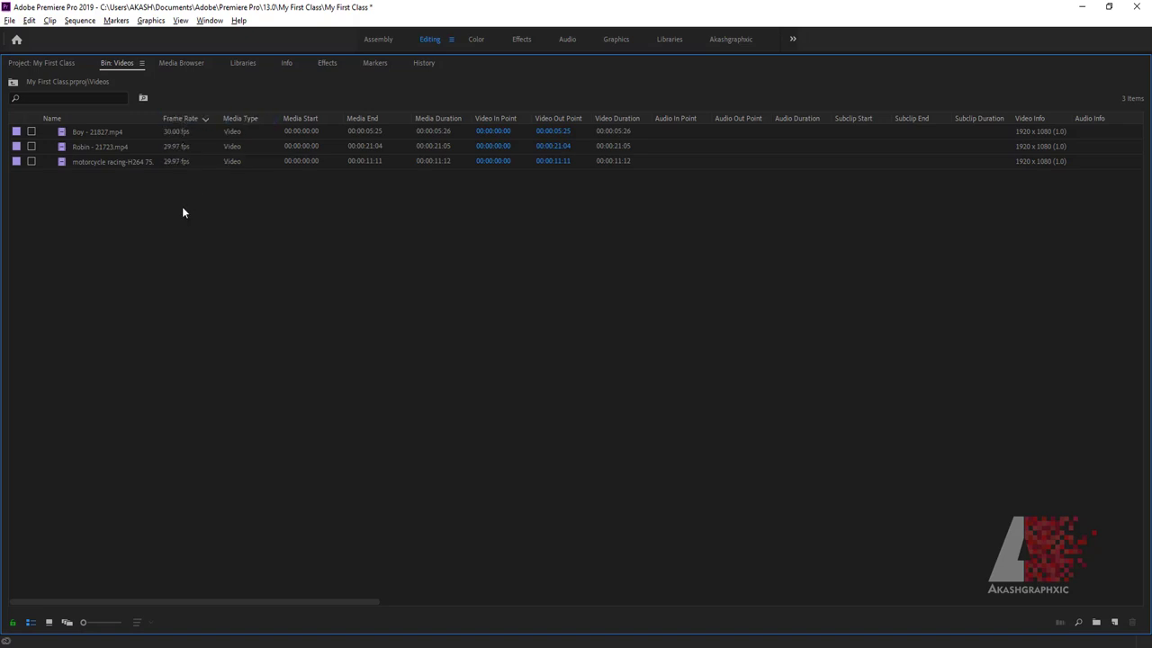
Show the project root as enlarged Icon View thumbnails, then reopen the Videos bin.
left_click(15, 84)
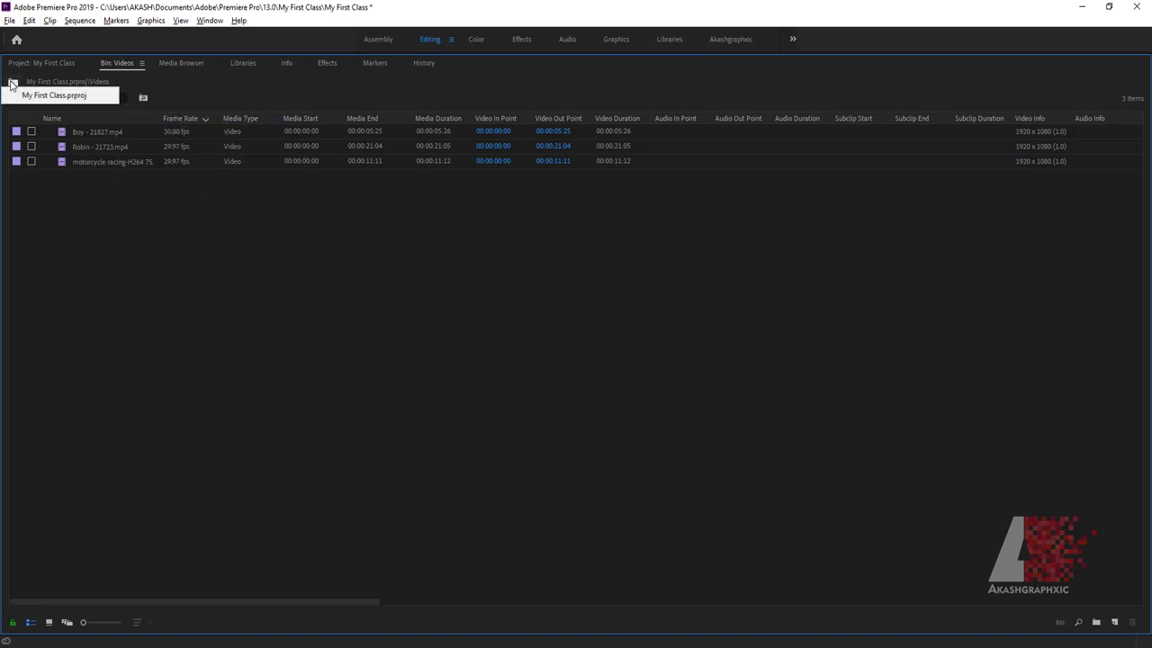
left_click(36, 95)
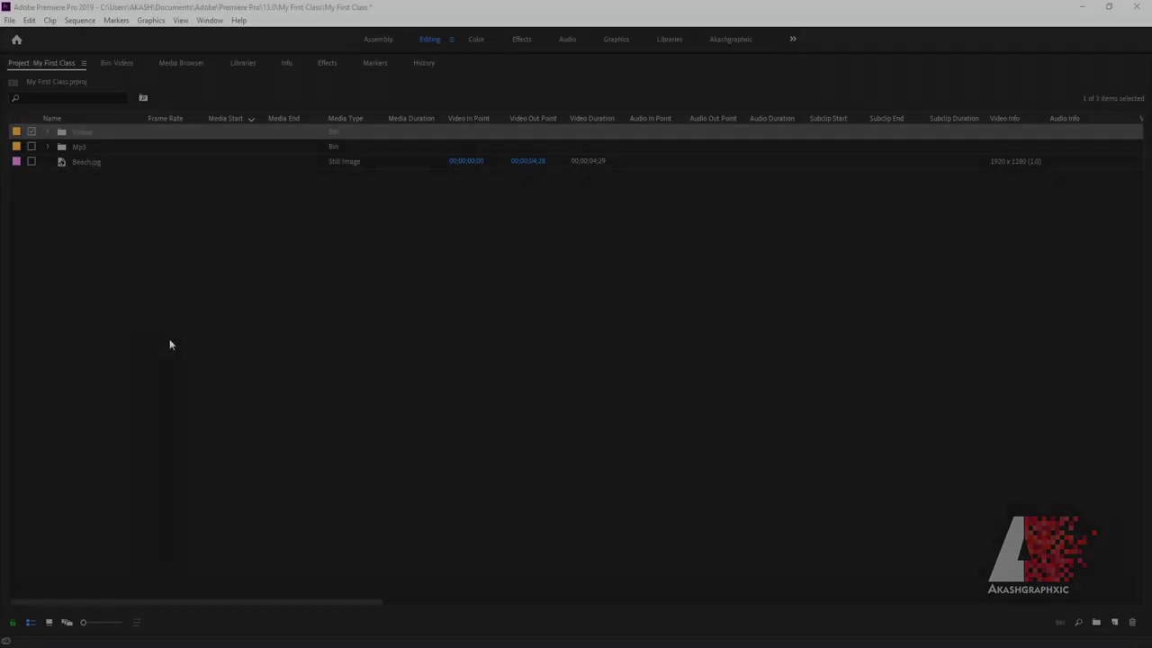
left_click(50, 623)
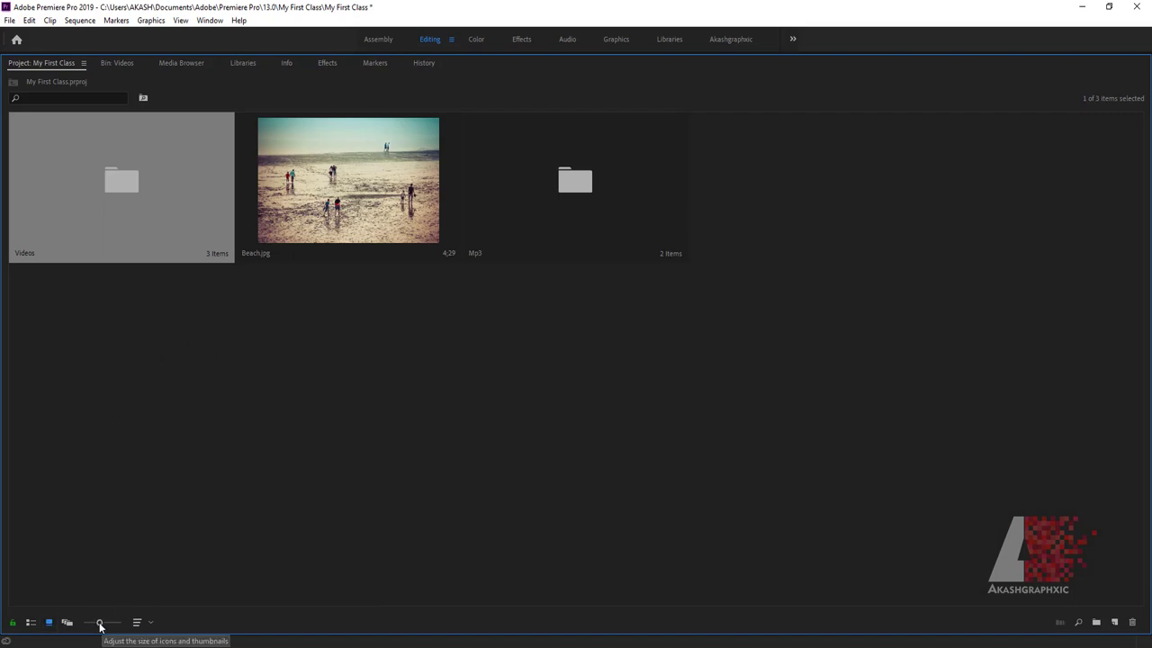
mouse_move(99, 623)
left_mouse_down()
mouse_move(87, 623)
mouse_move(108, 623)
left_mouse_up()
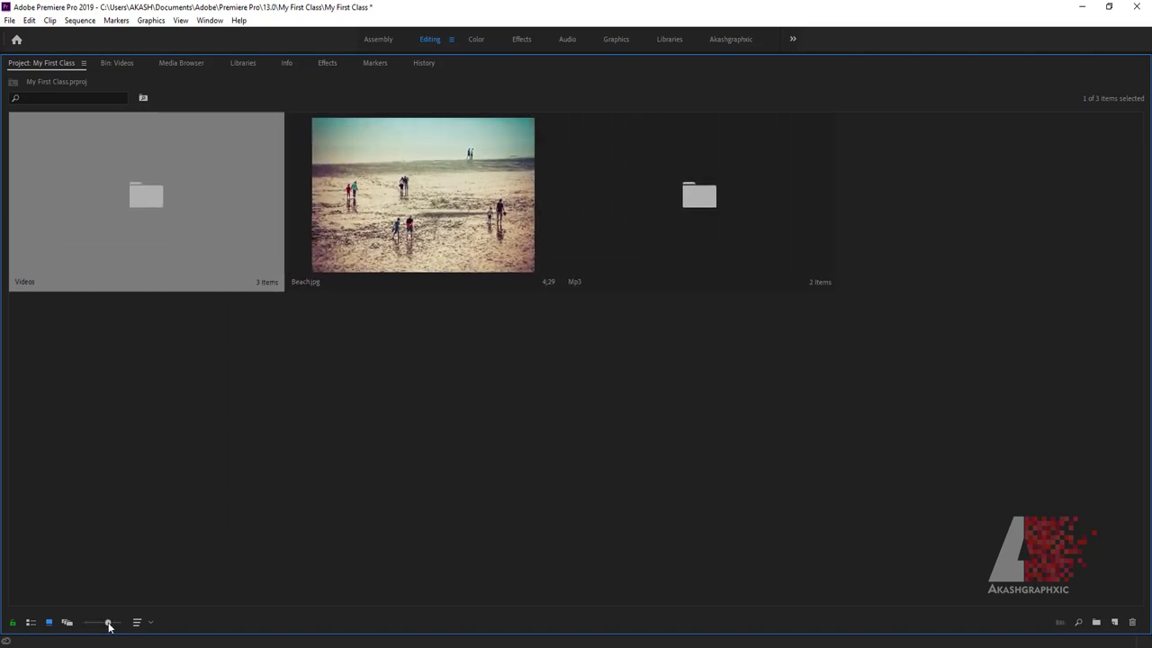
left_click(127, 500)
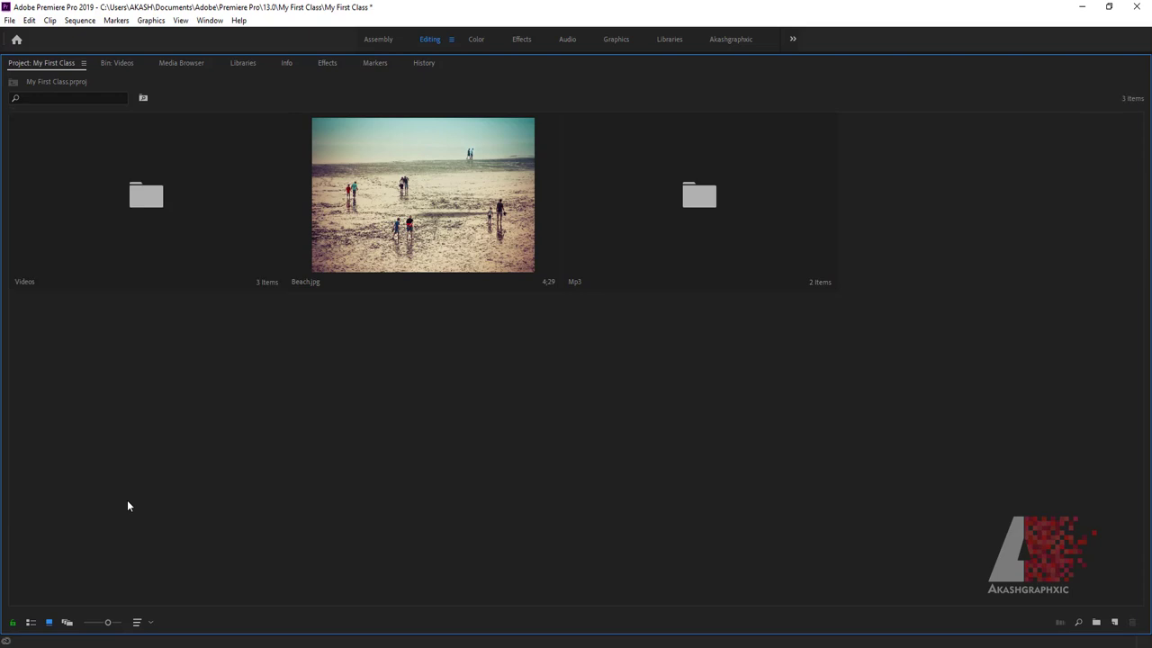
double_click(141, 196)
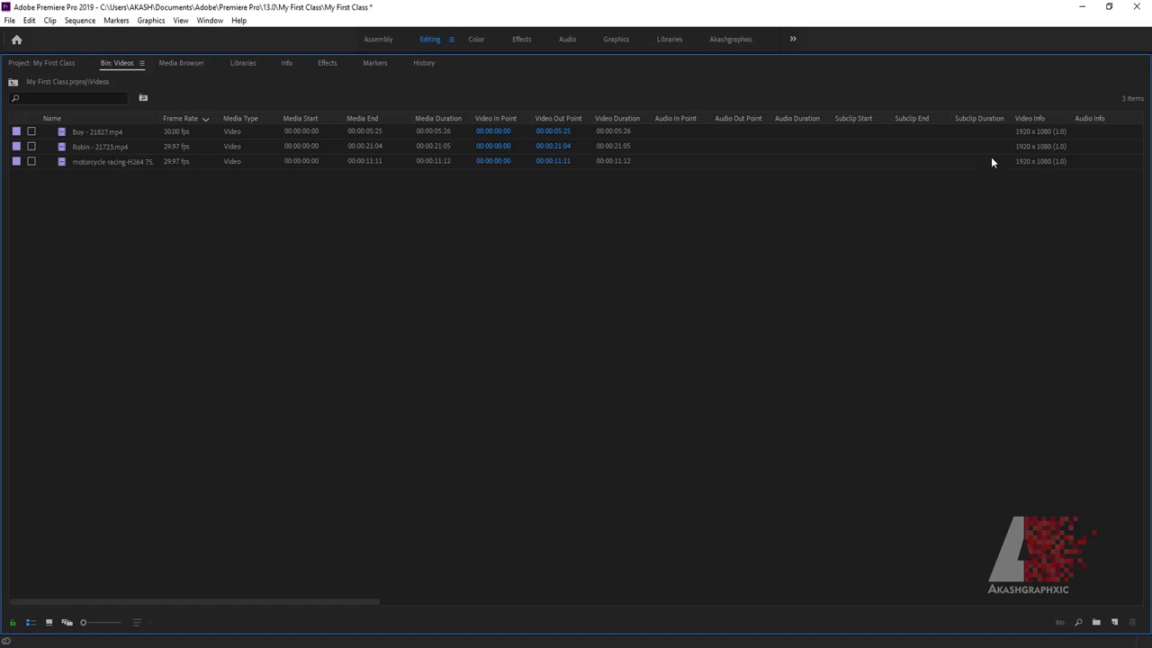
Show the Videos clips as thumbnails and place motorcycle racing right after Boy.
left_click(49, 623)
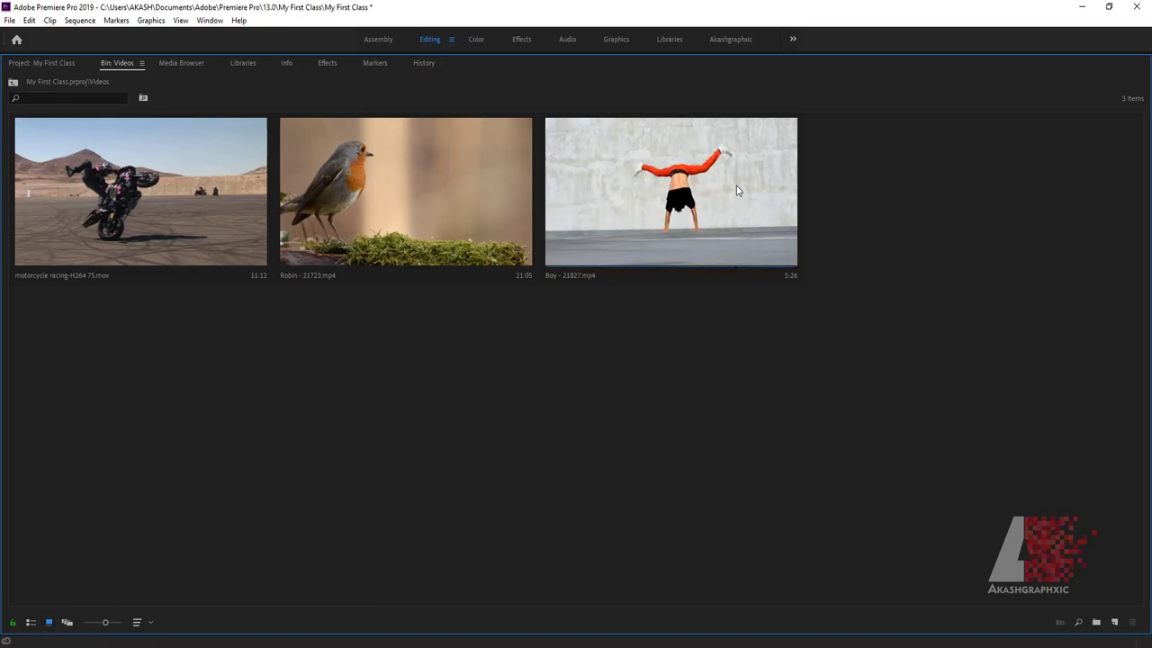
left_click_drag(736, 191, 333, 196)
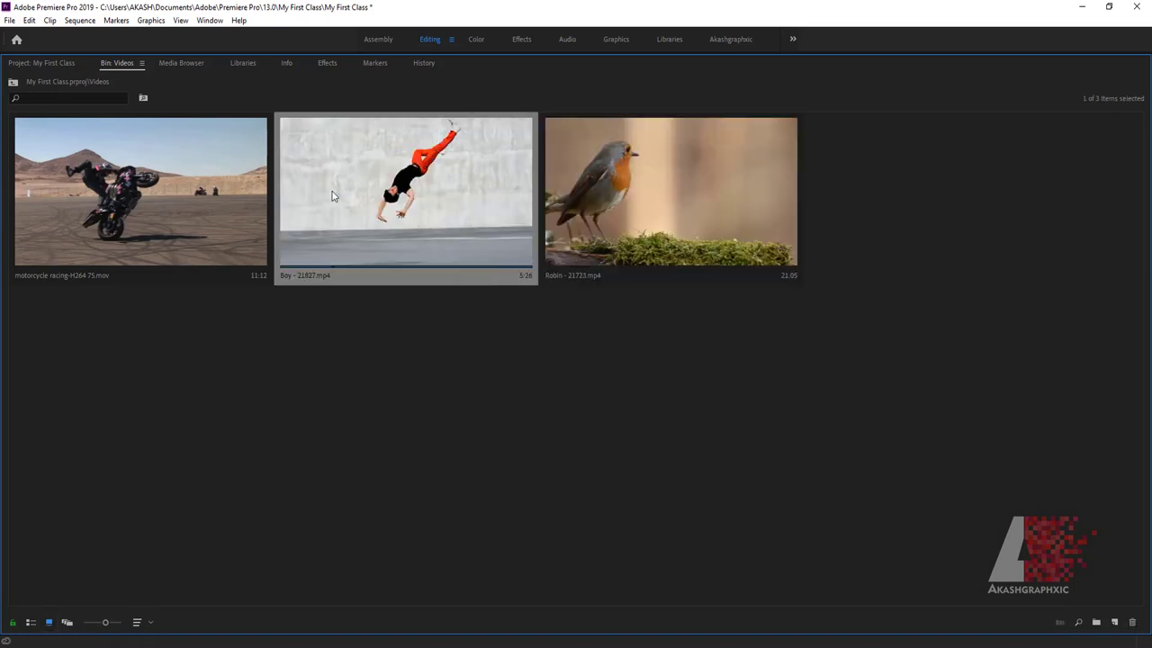
left_click_drag(95, 175, 540, 178)
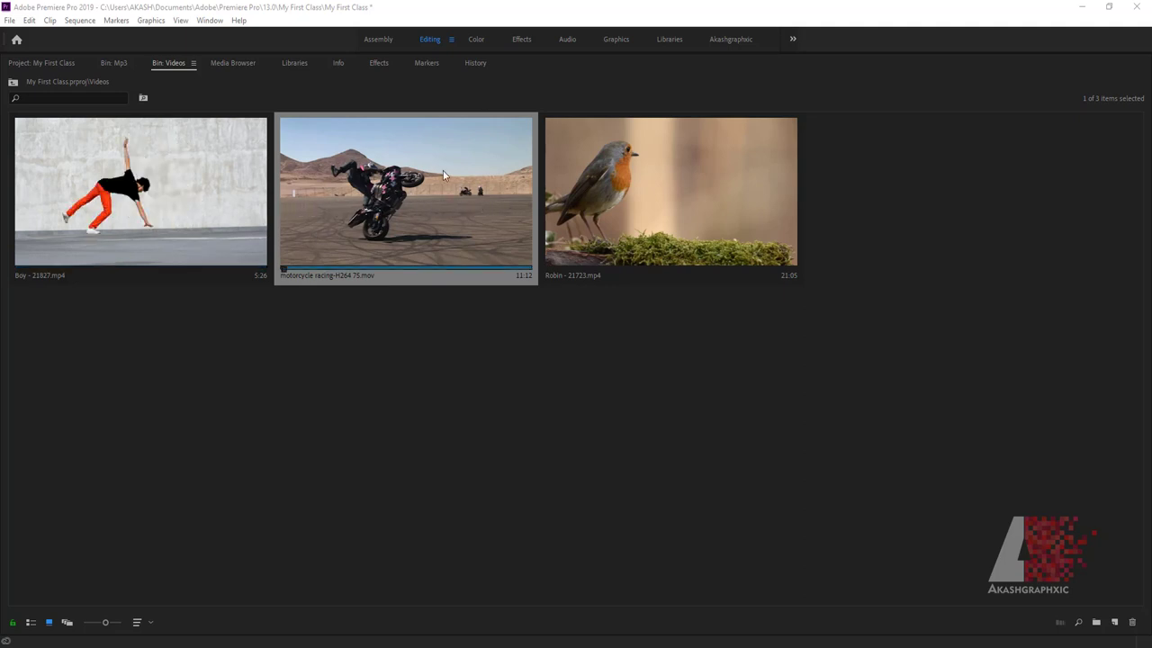
Preview the motorcycle clip, select Robin, and restore the normal Editing layout.
left_click(373, 208)
key("space")
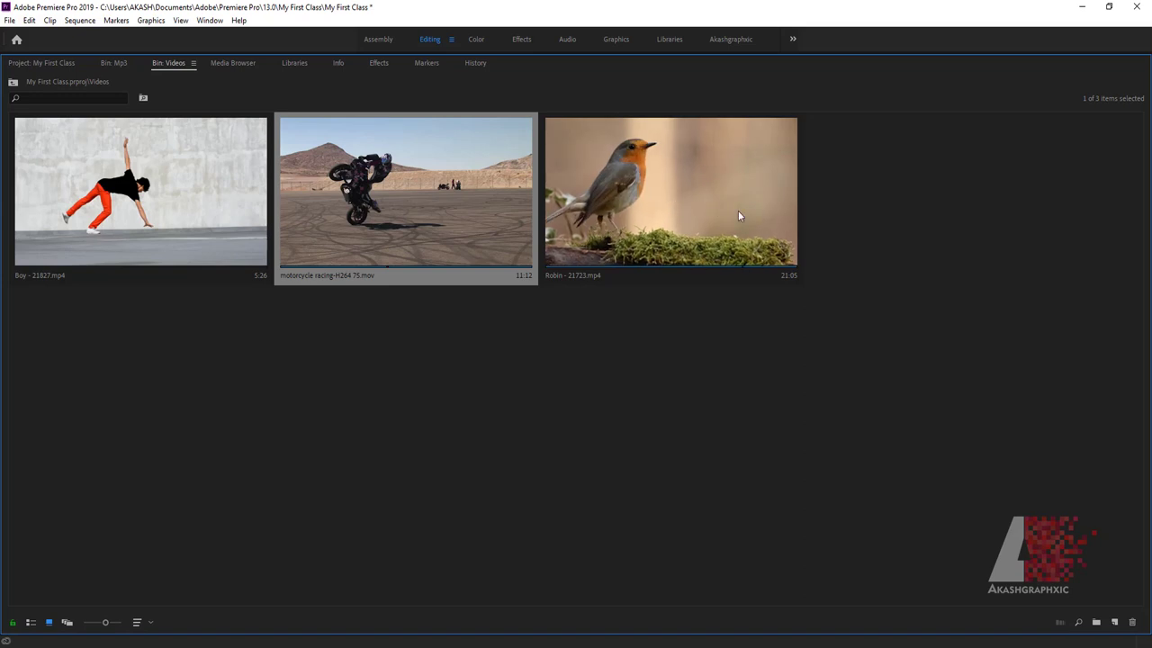
left_click(634, 220)
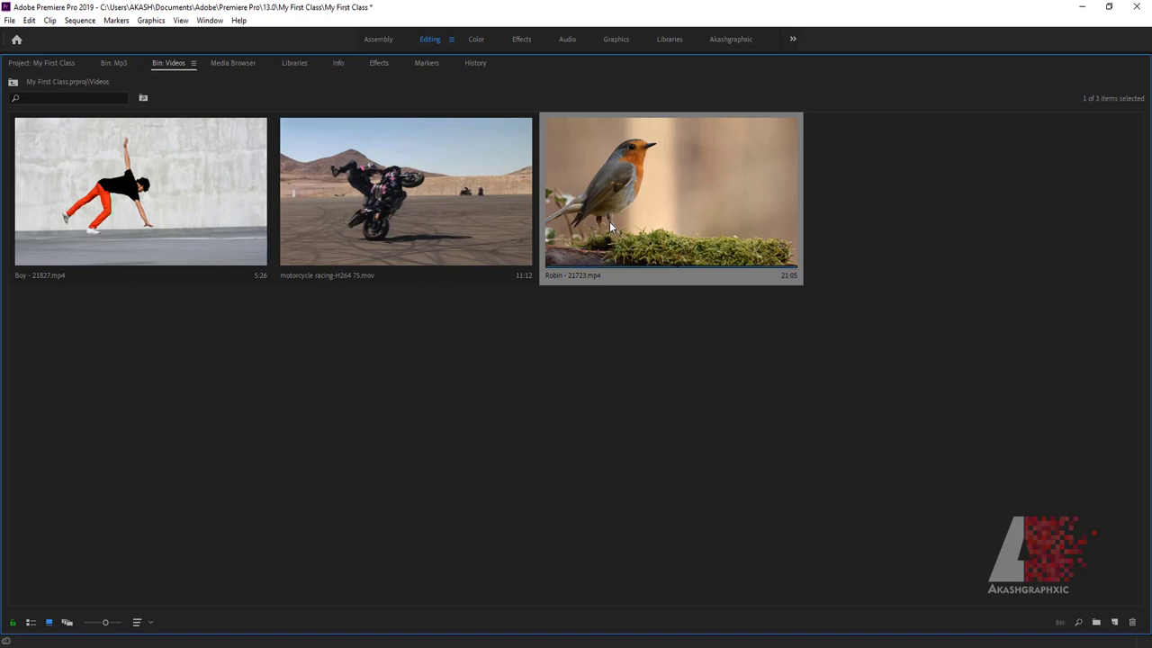
key("grave")
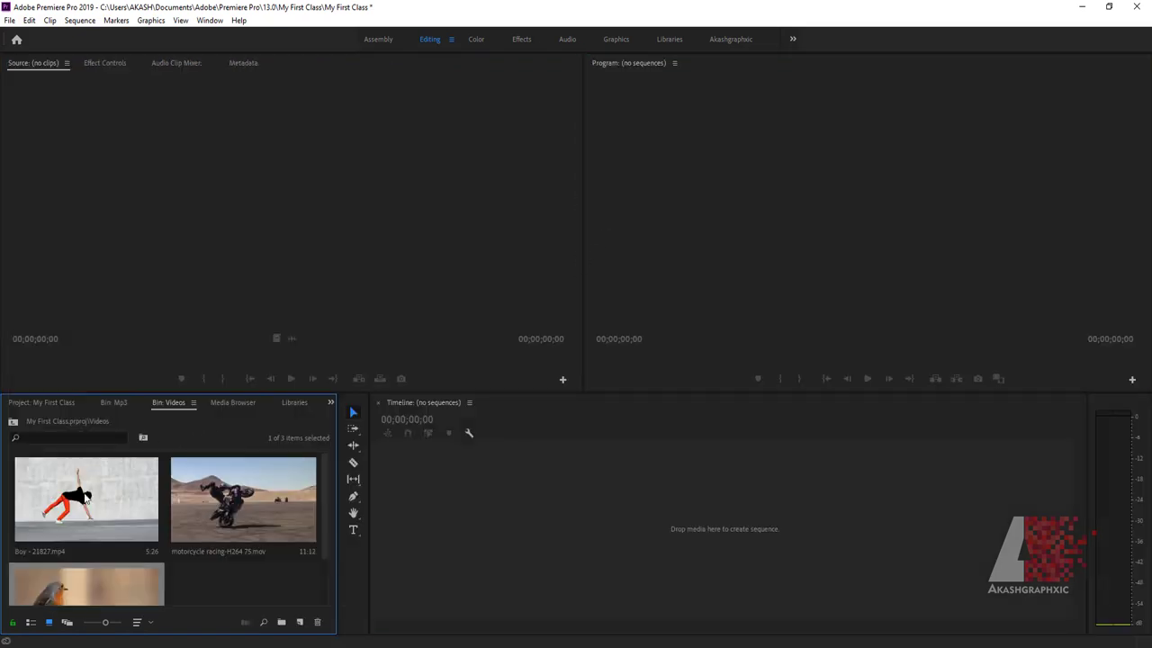
left_click(172, 215)
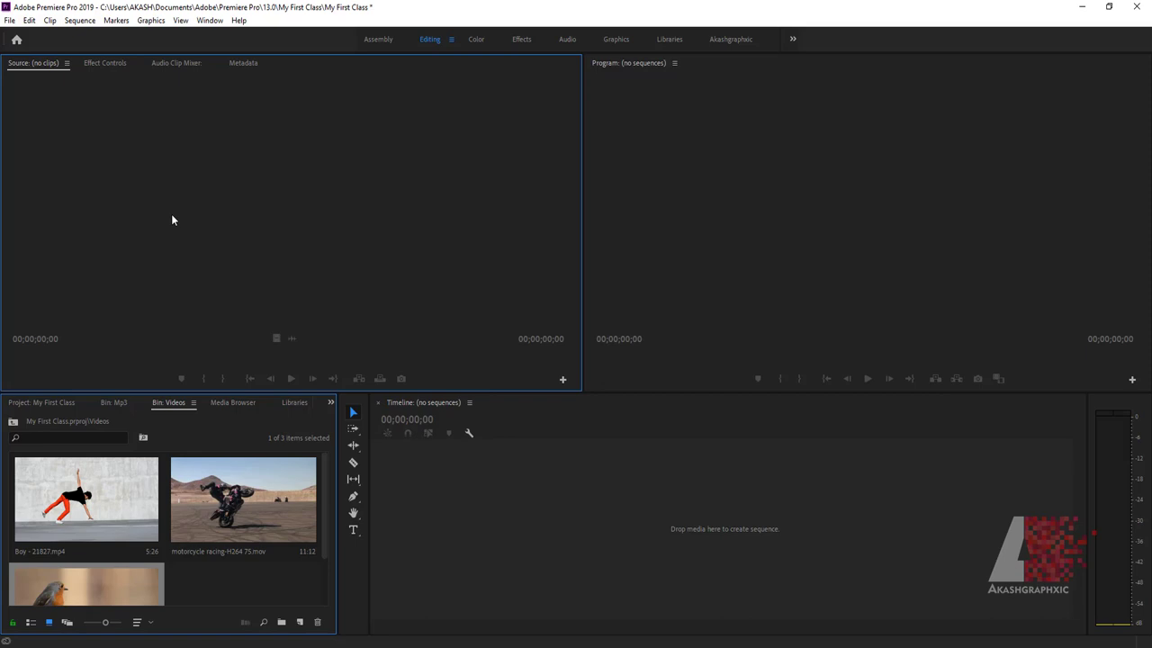
key("grave")
key("grave")
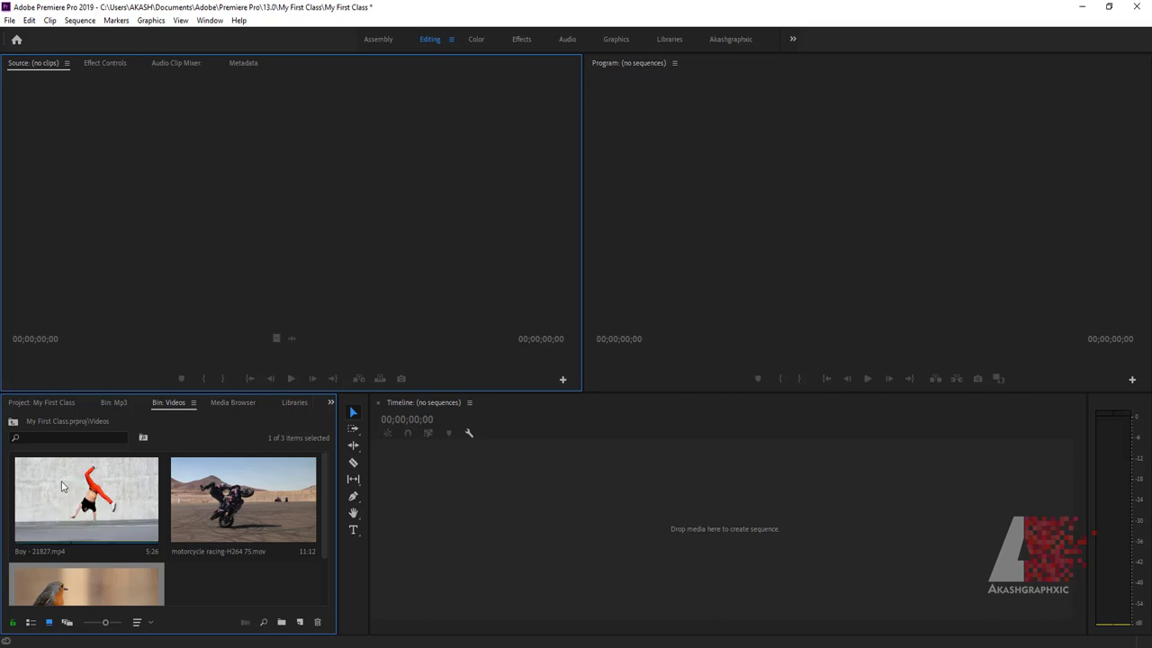
Load Boy, motorcycle racing and Robin into the Source monitor and show its clip list.
double_click(88, 502)
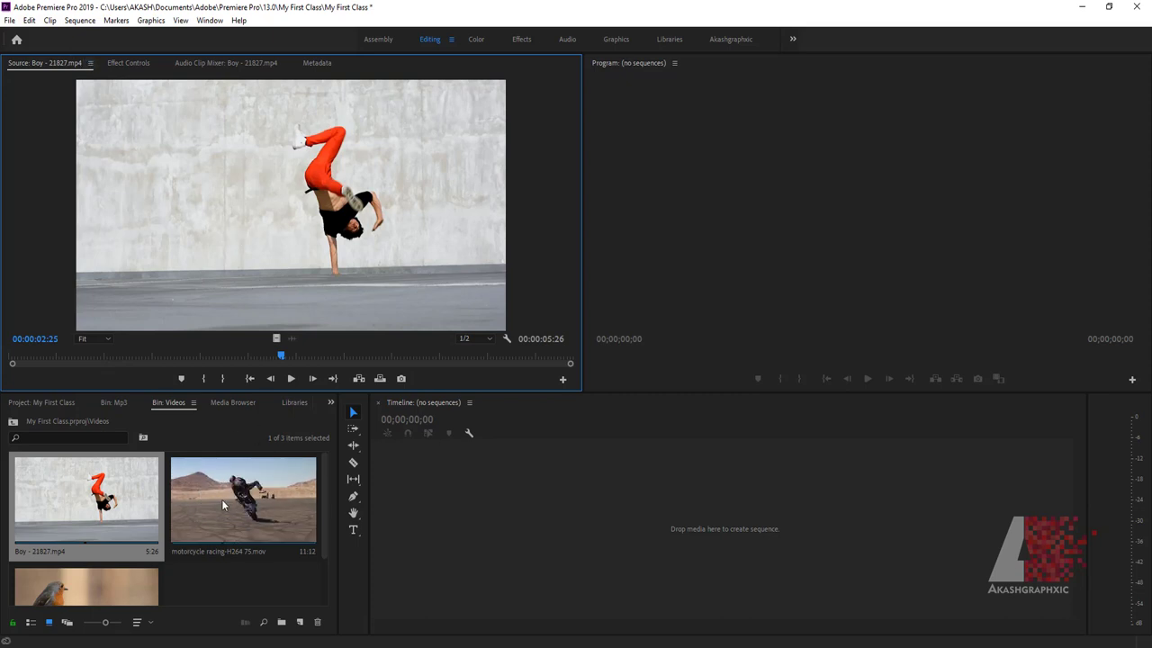
double_click(222, 499)
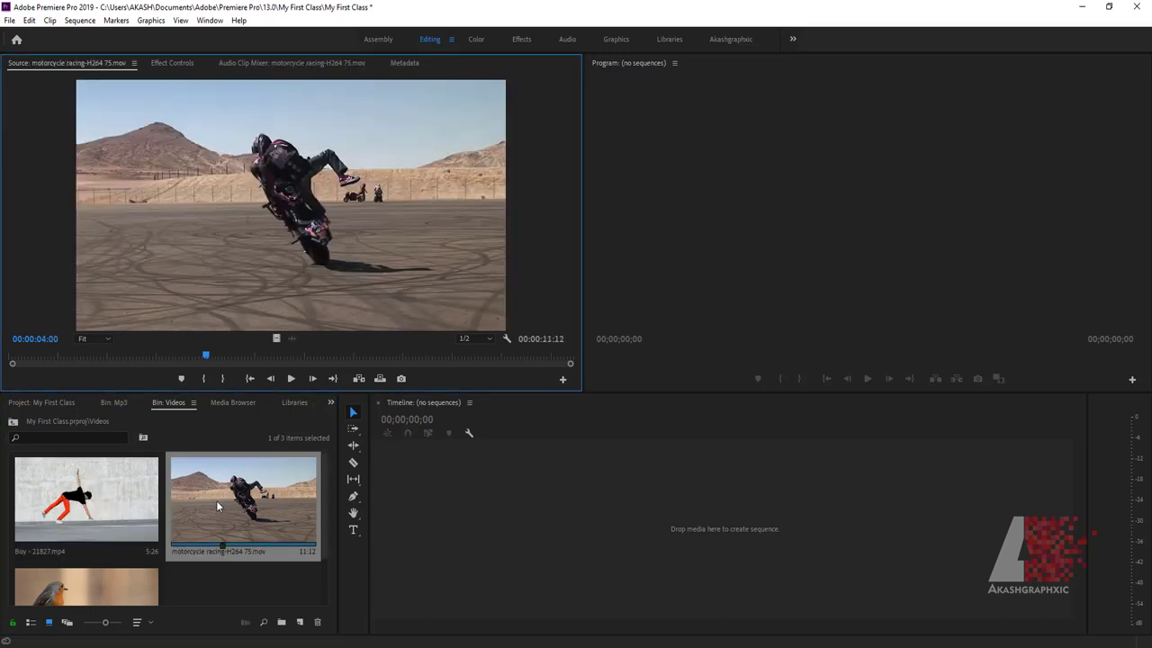
scroll(211, 509, "down", 2)
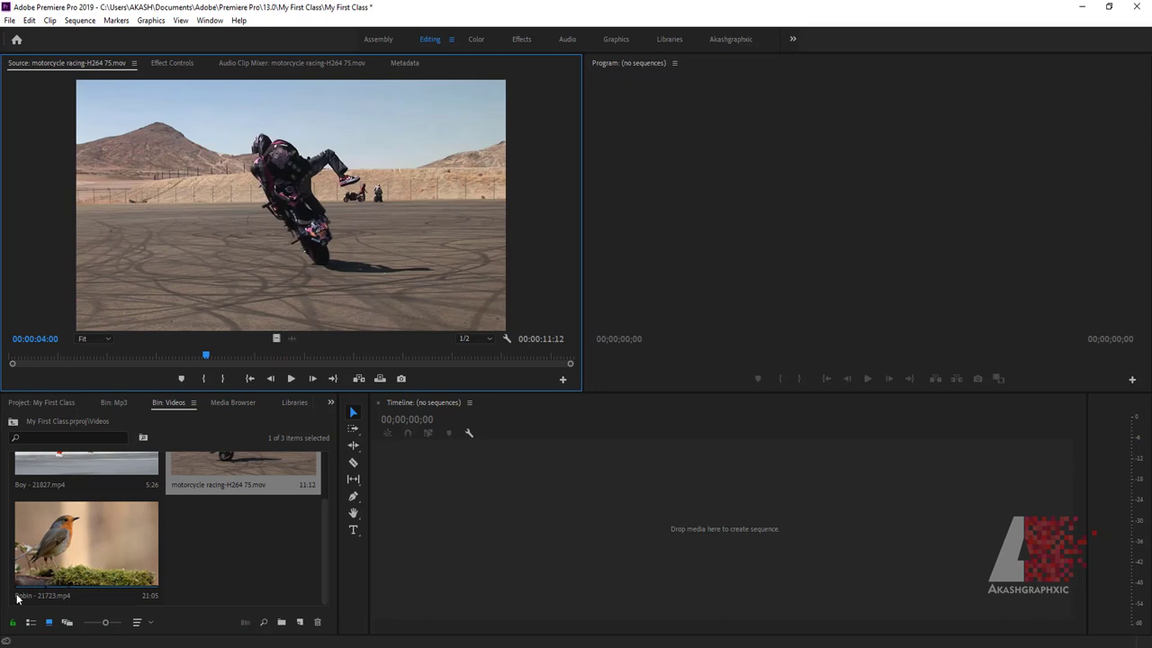
double_click(68, 577)
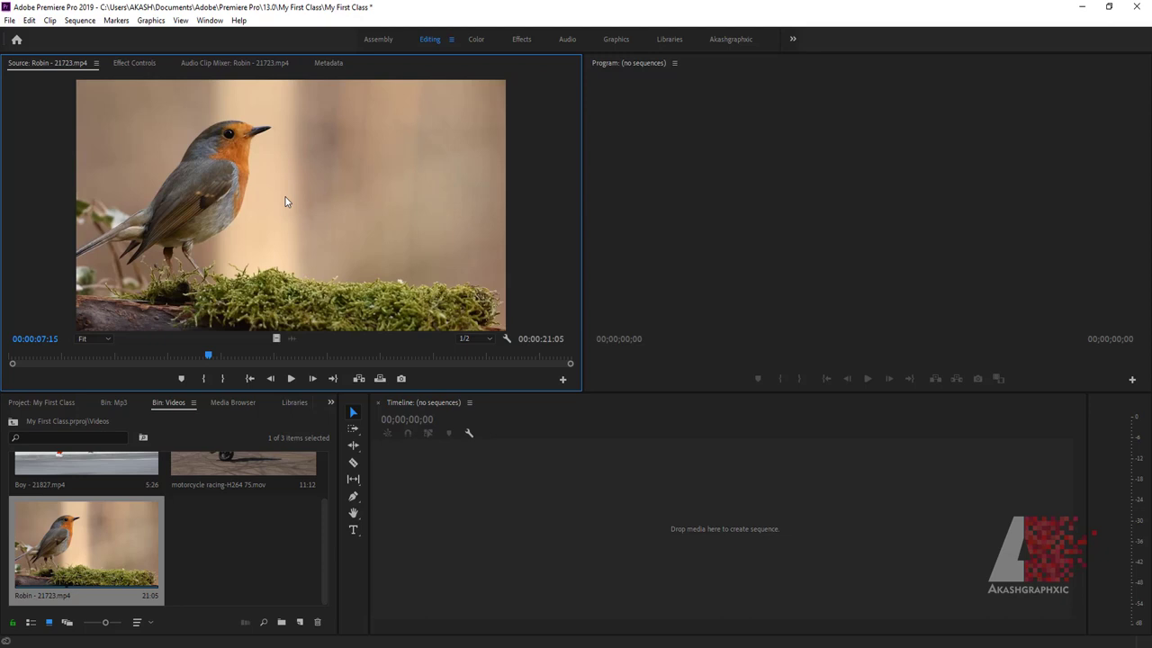
left_click_drag(334, 509, 328, 456)
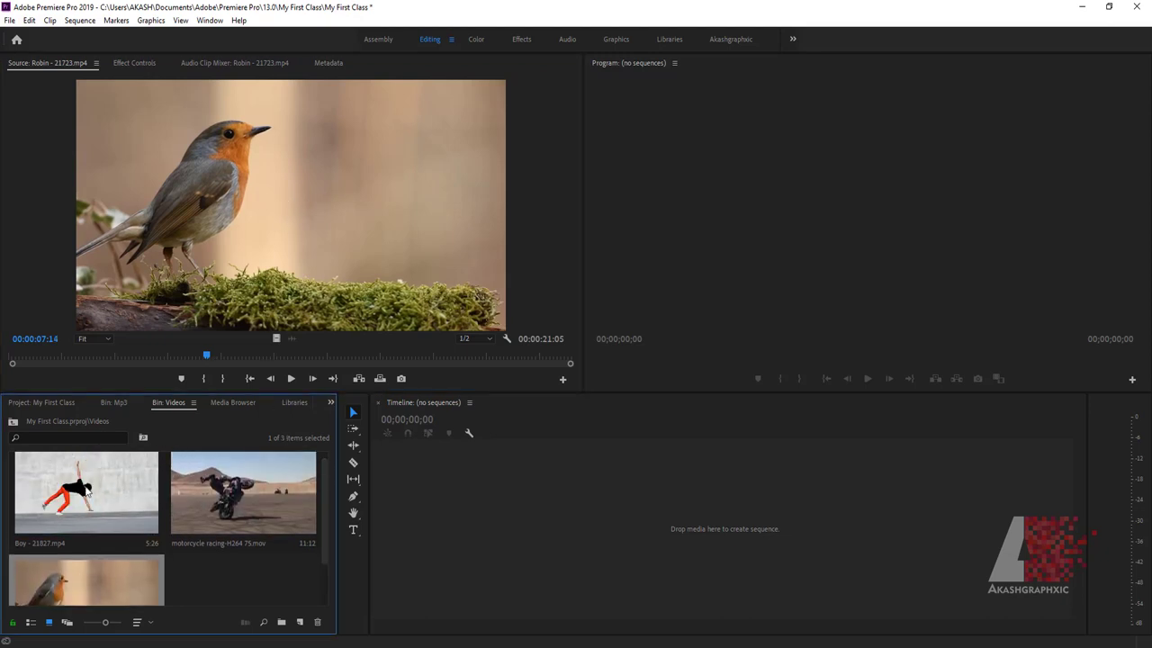
left_click(95, 63)
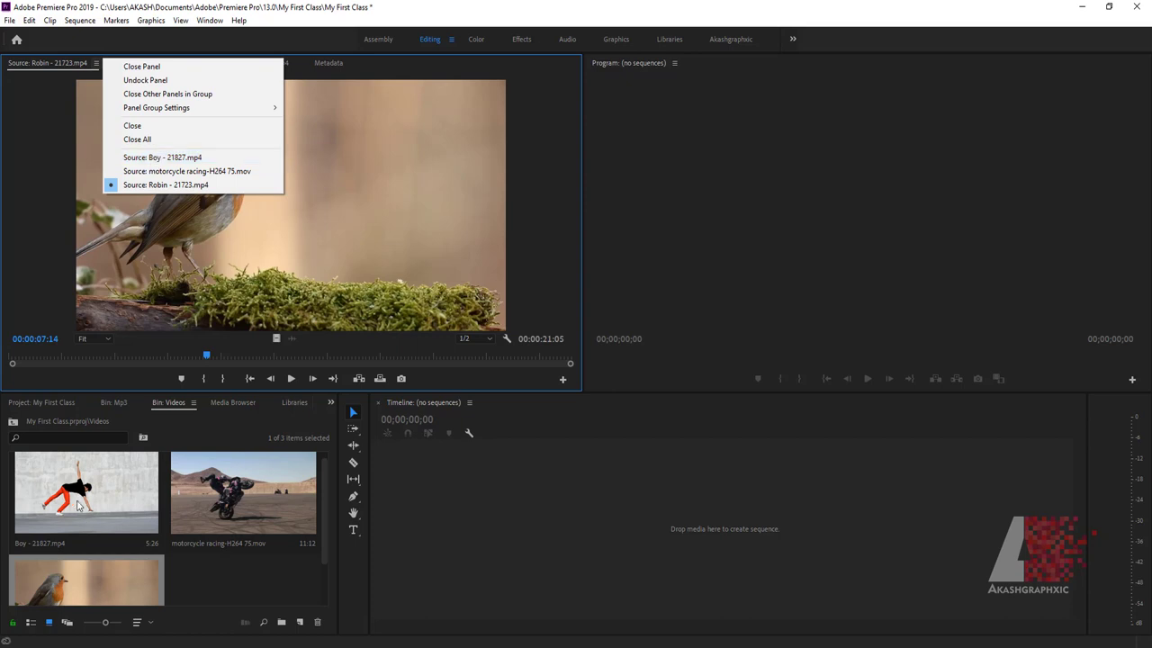
Cycle the Source monitor through Boy, motorcycle racing and Robin, ending on Boy - 21827.mp4.
left_click(162, 157)
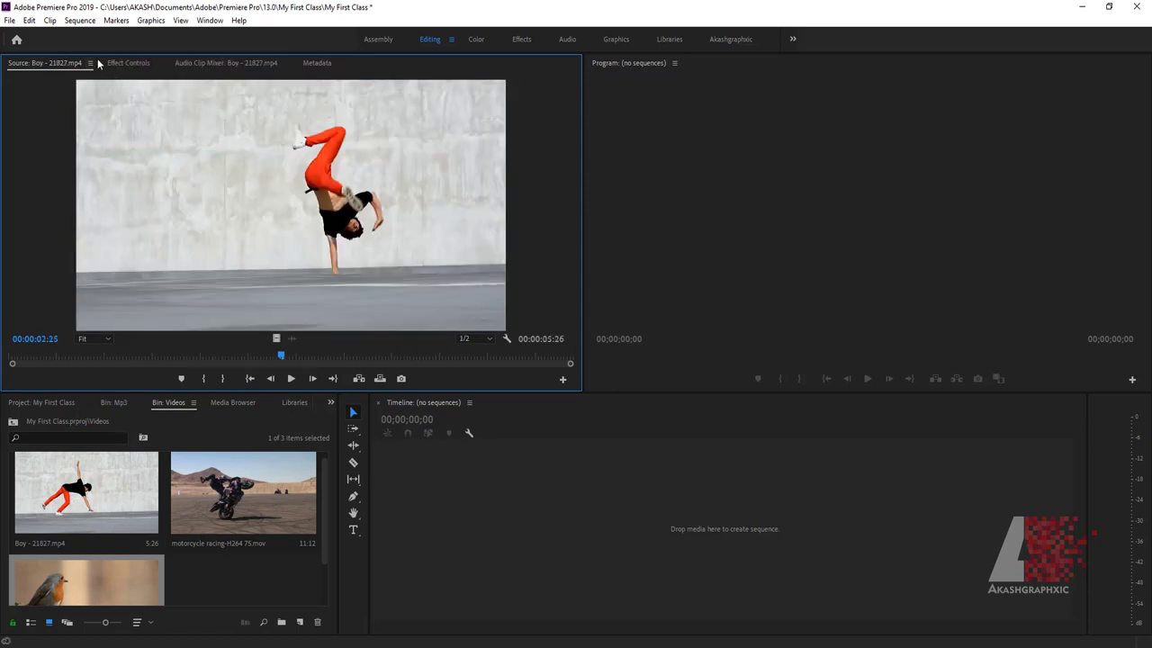
left_click(91, 63)
left_click(133, 169)
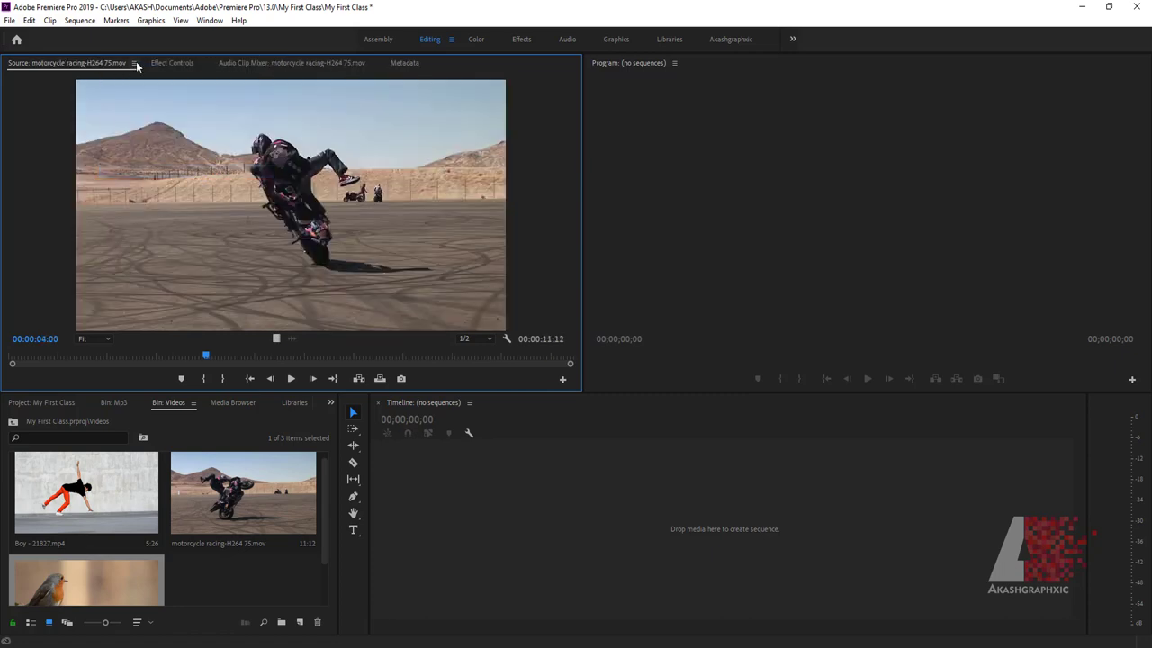
left_click(134, 63)
left_click(171, 185)
left_click(96, 63)
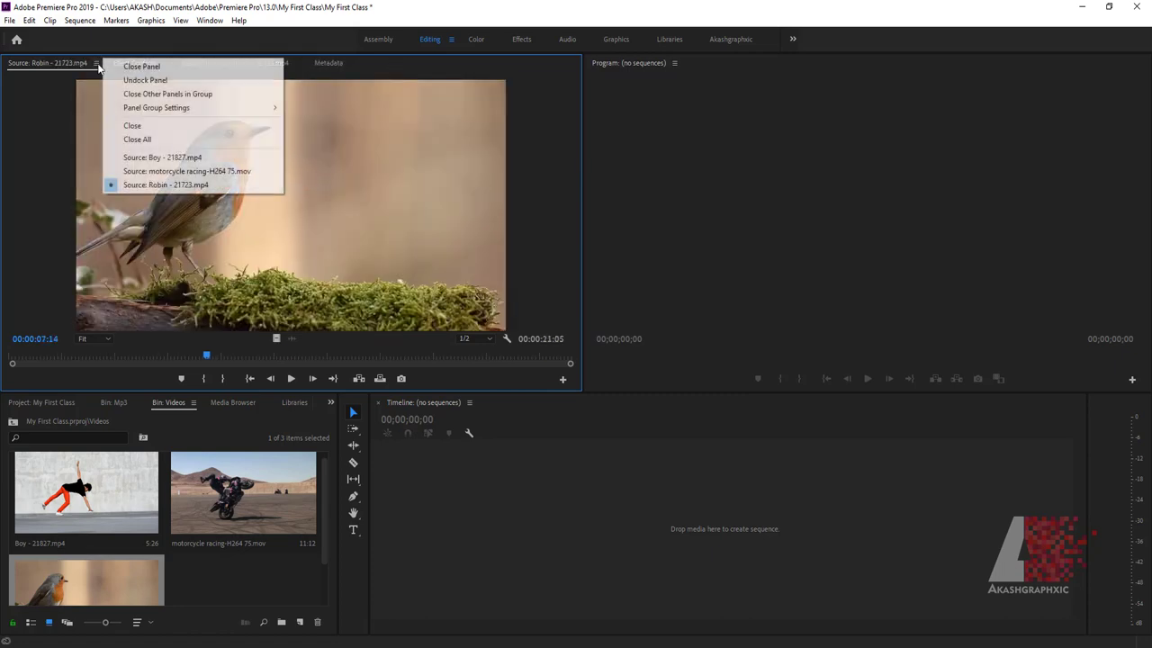
left_click(162, 158)
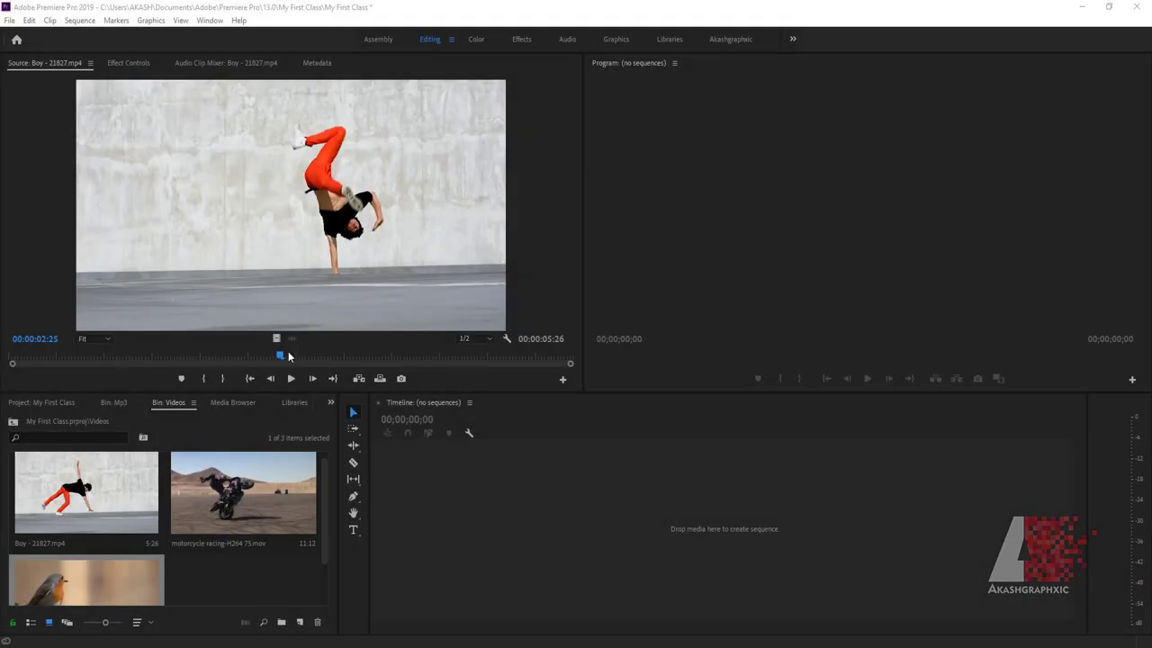
Scrub the Boy clip back to its first frame, then play and pause it at 00:00:03:24.
mouse_move(278, 354)
left_mouse_down()
mouse_move(36, 355)
mouse_move(391, 359)
mouse_move(150, 363)
left_mouse_up()
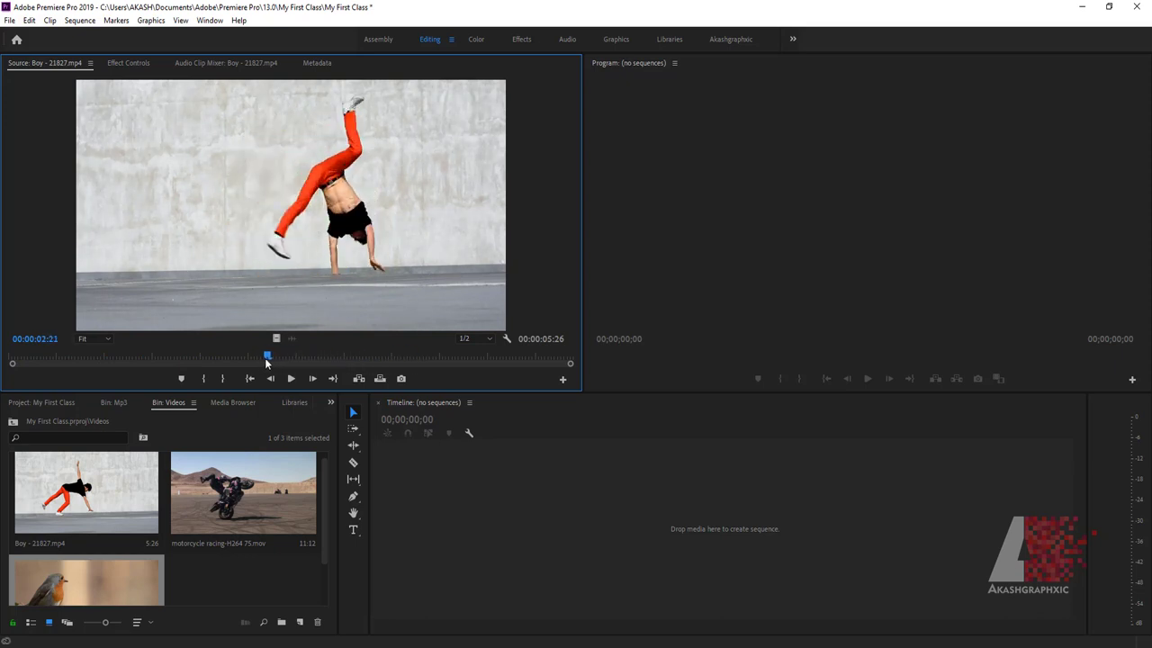
left_click_drag(151, 363, 11, 363)
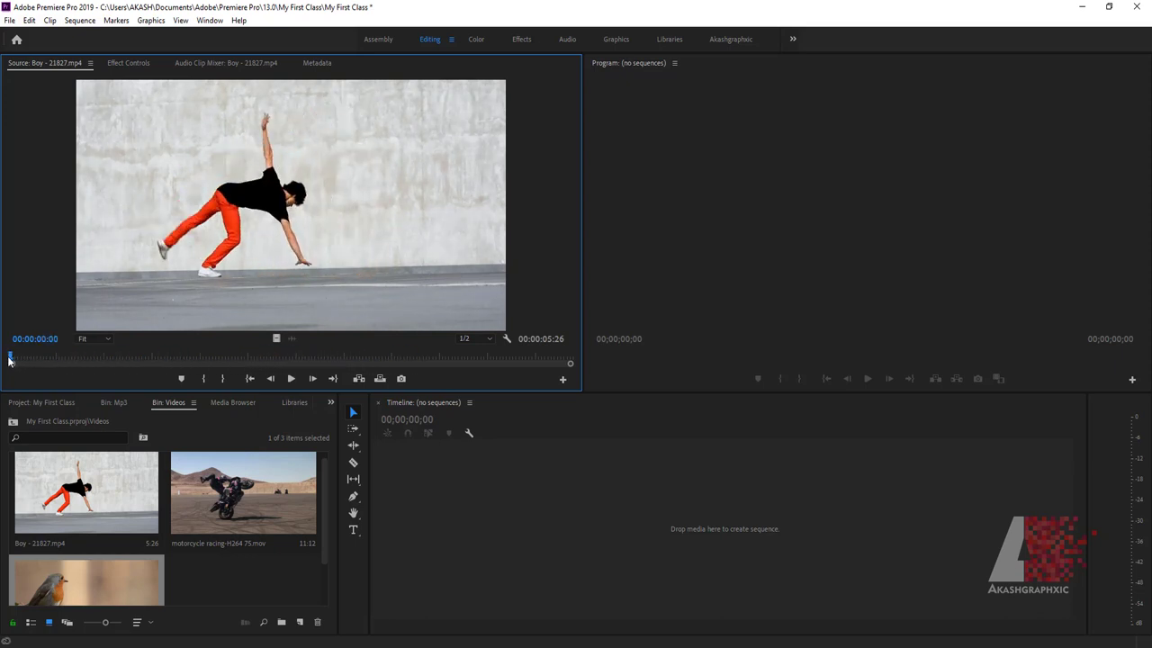
left_click(291, 379)
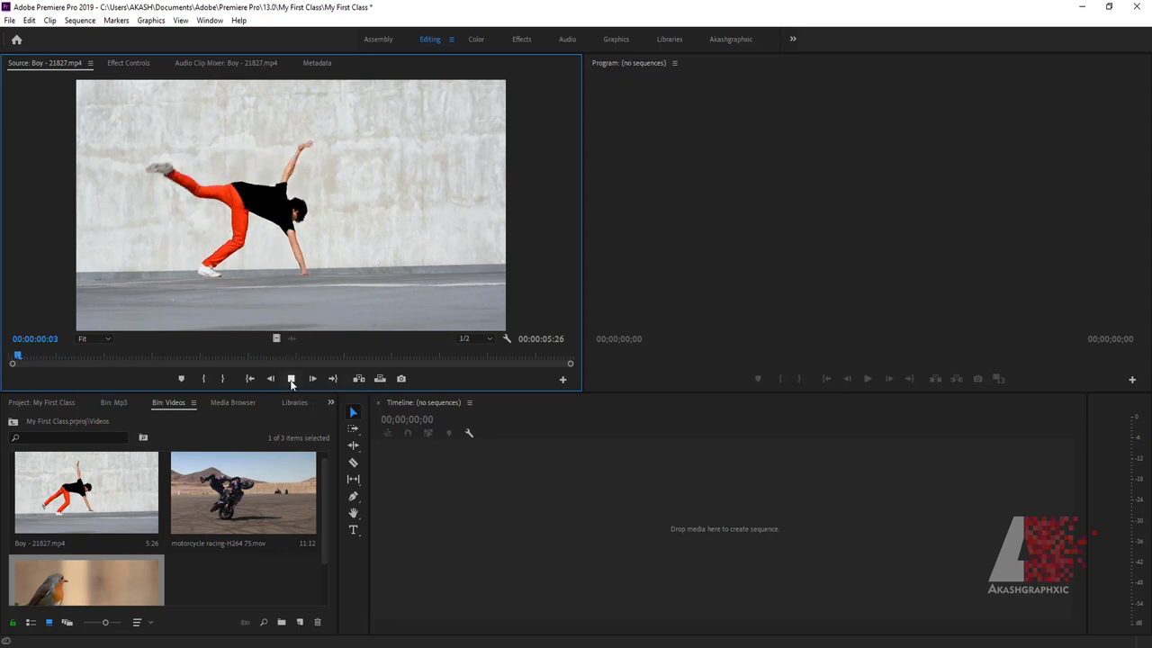
left_click(291, 379)
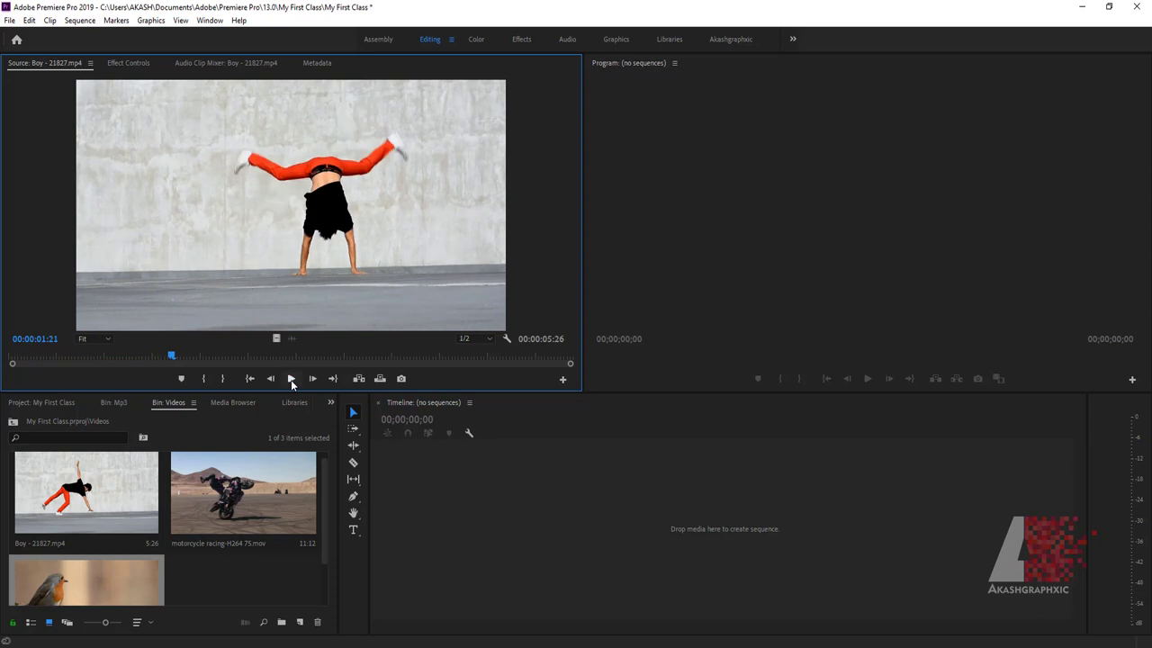
key("space")
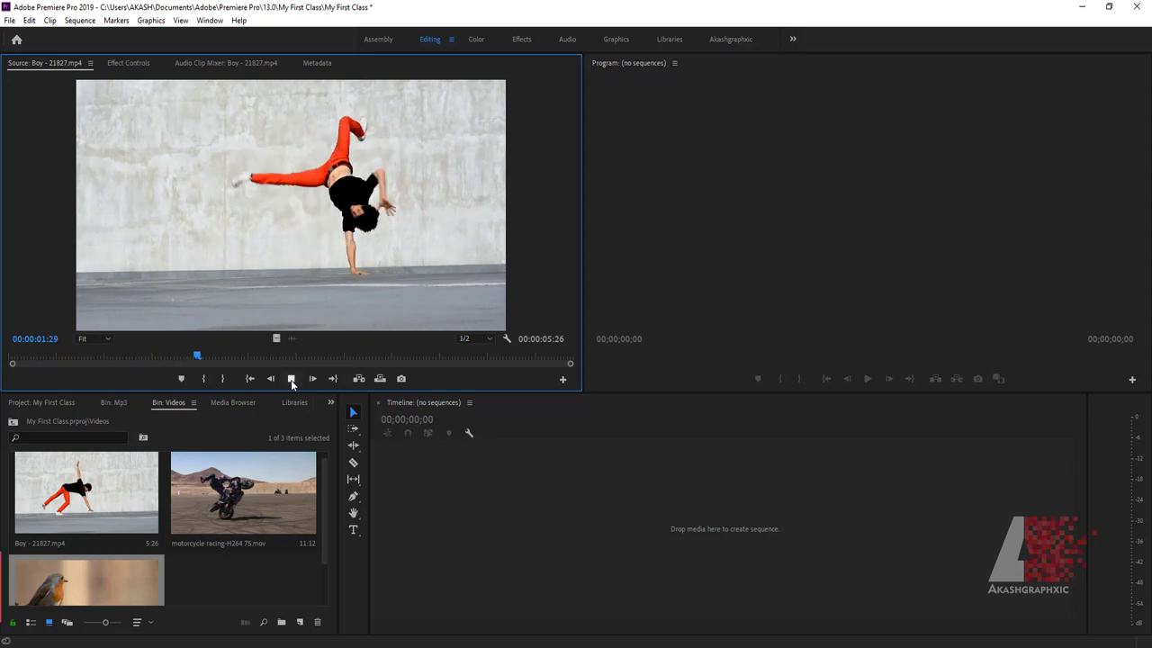
key("space")
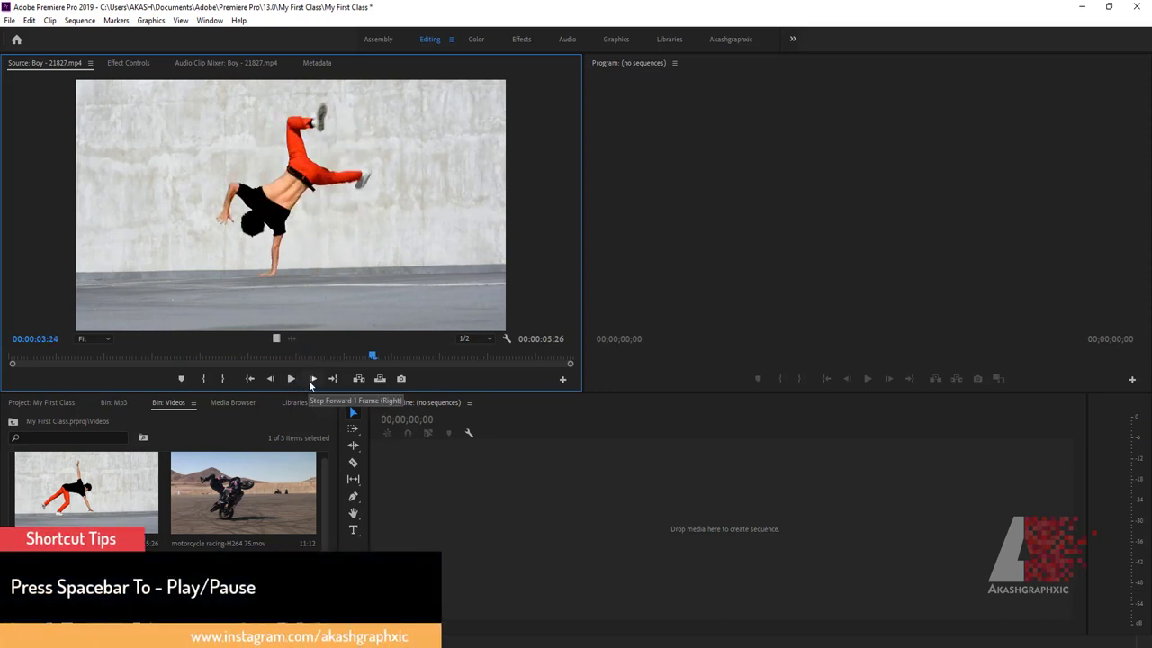
Step frames forward and back, then scrub the playhead back to 00:00:01:15.
left_click(312, 378)
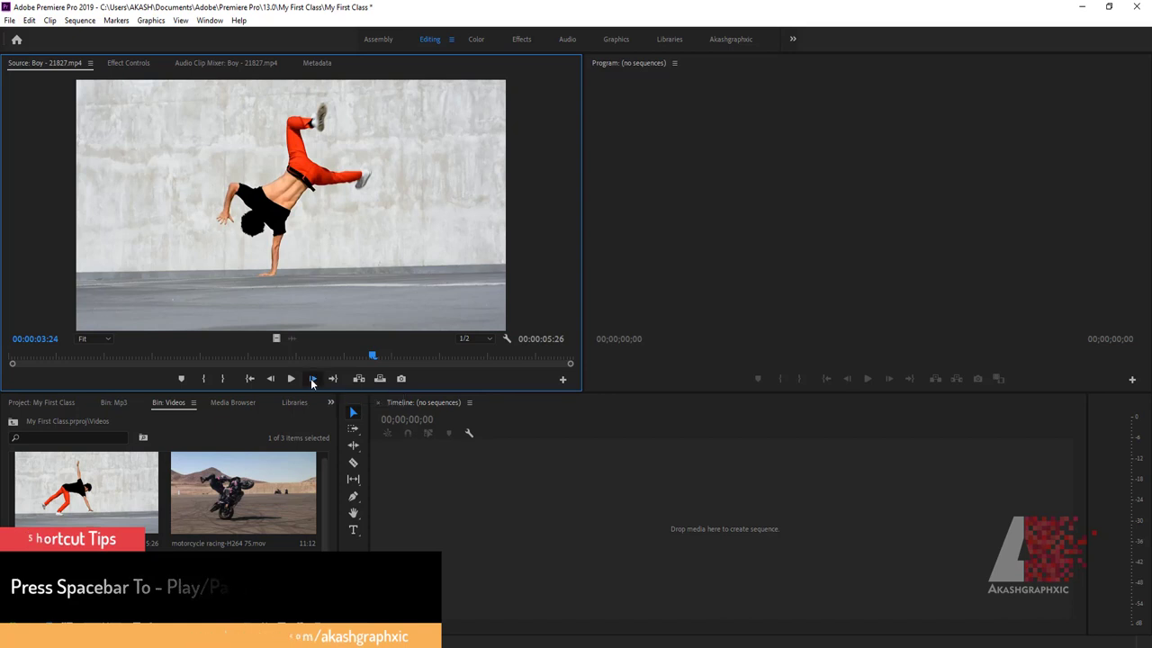
left_click(311, 379)
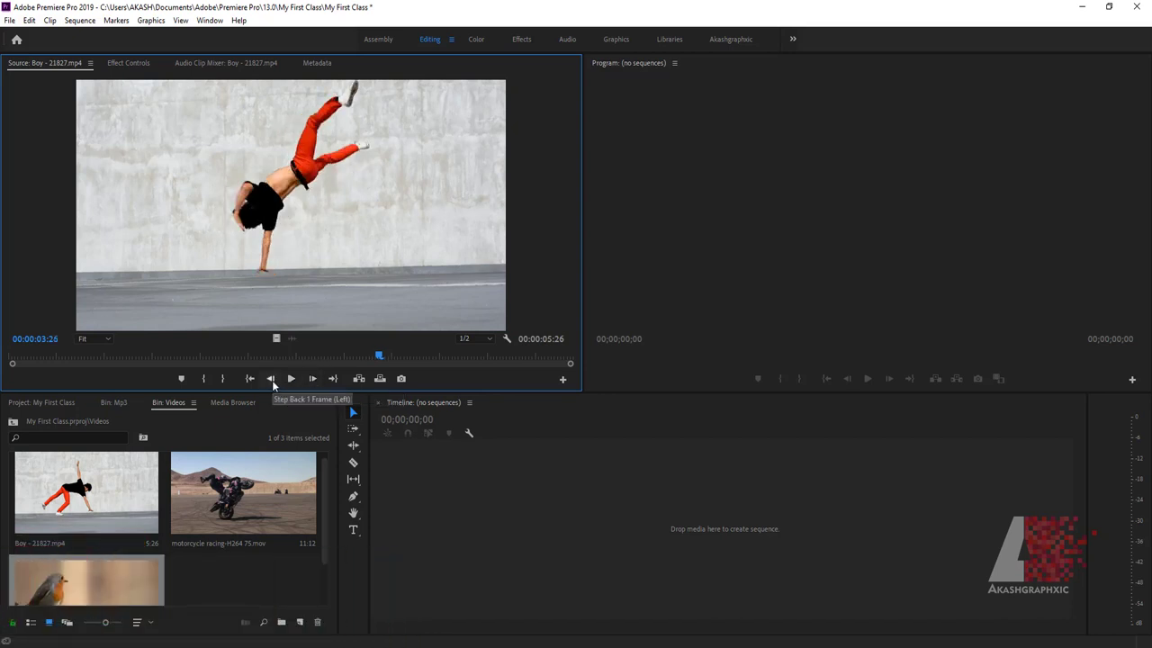
left_click(272, 379)
left_click(272, 379)
left_click(272, 379)
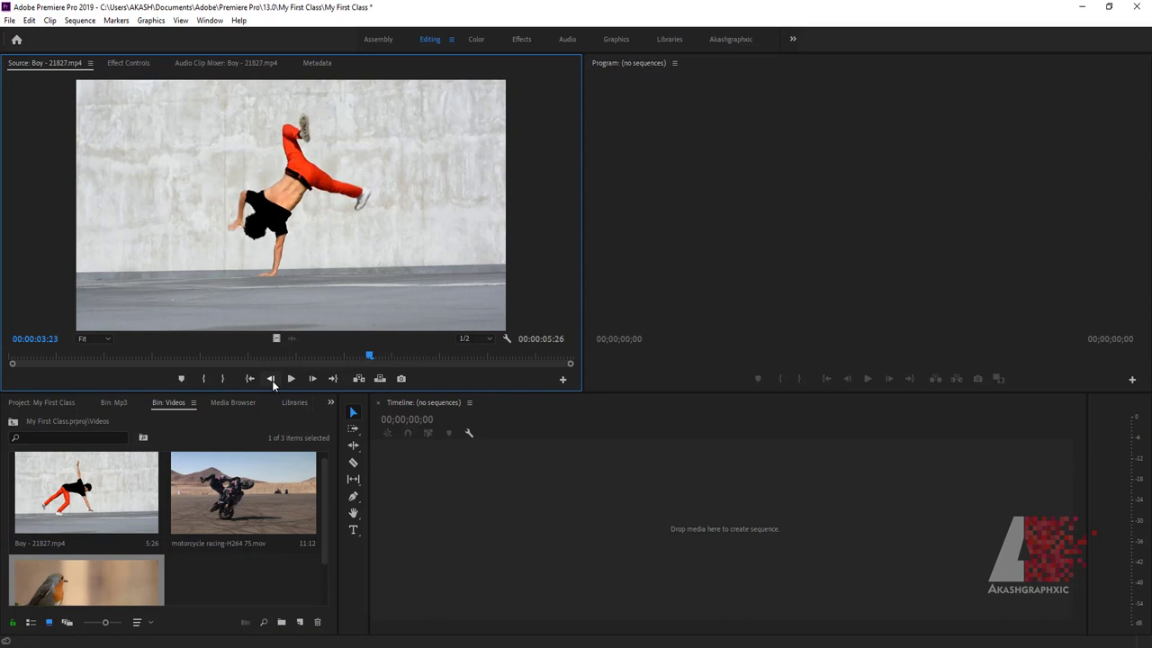
left_click(271, 379)
left_click(272, 379)
left_click_drag(364, 357, 254, 357)
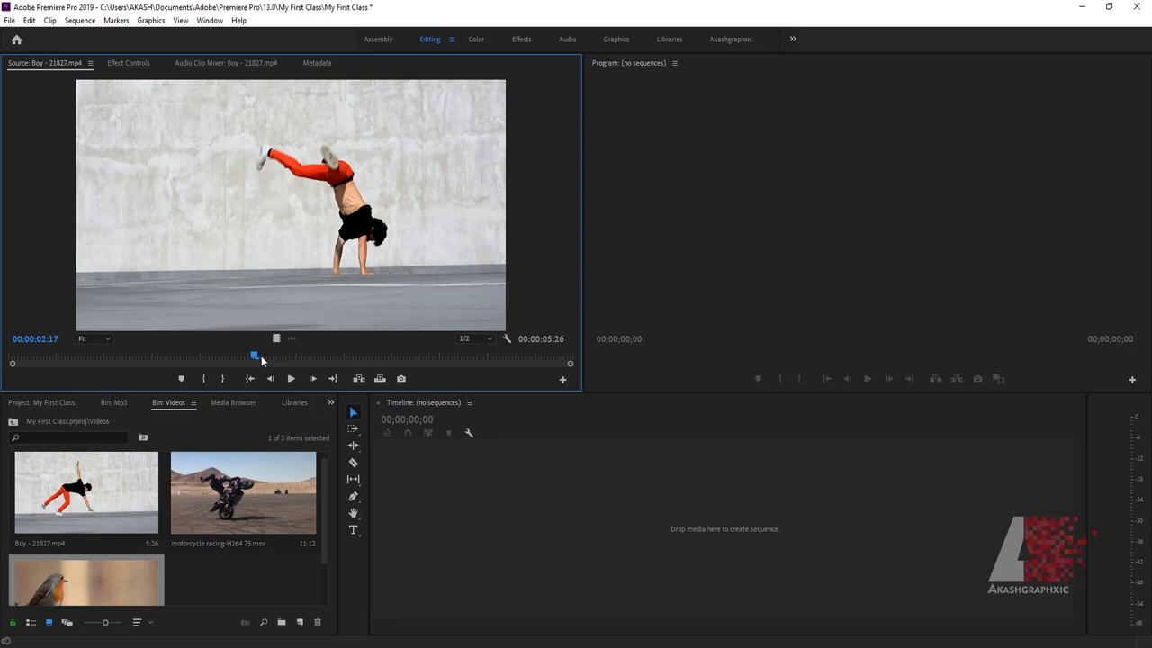
left_click_drag(257, 357, 177, 358)
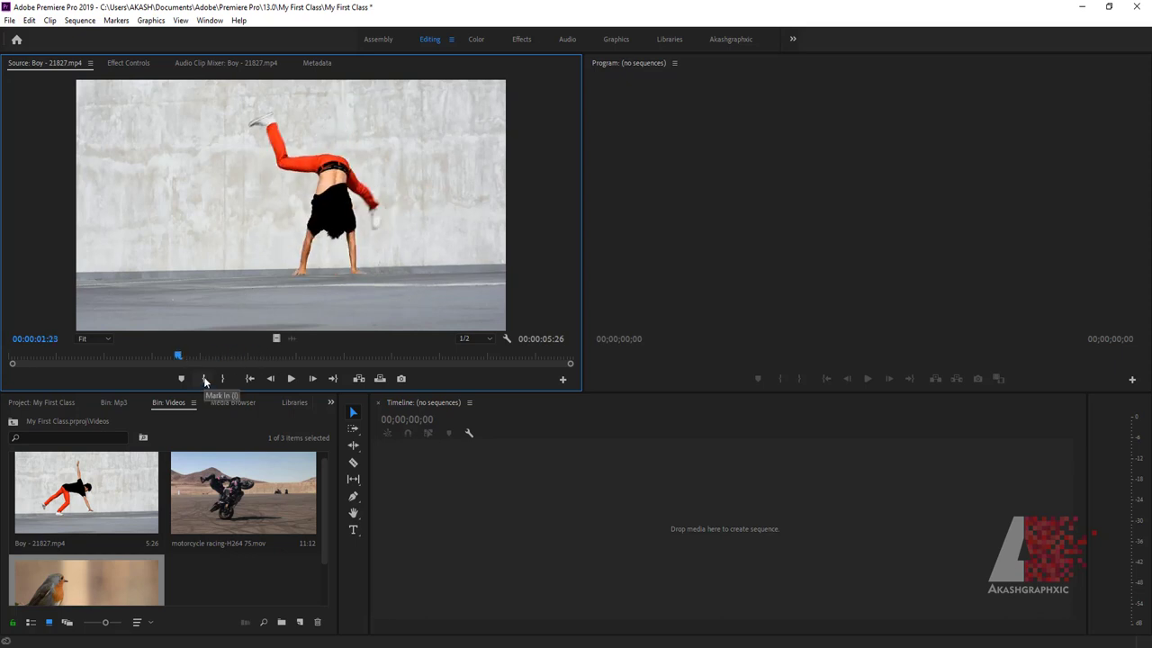
left_click_drag(177, 355, 152, 355)
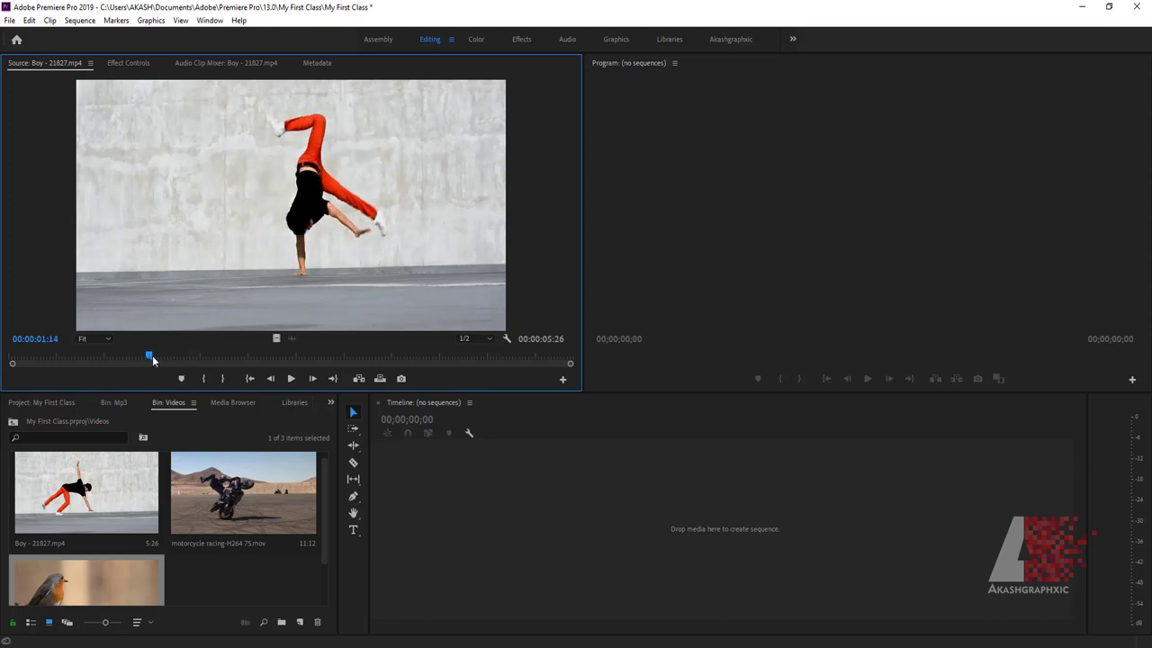
Mark In at 00:00:01:15 and Out at 00:00:02:15 on the Boy clip.
left_click(206, 379)
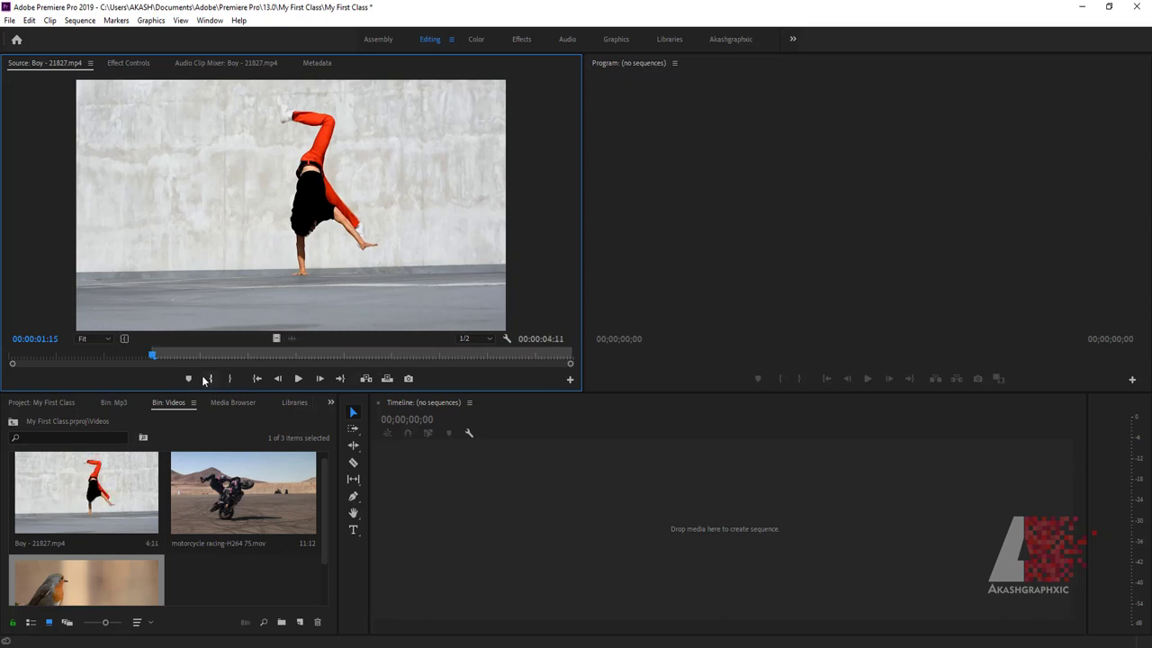
left_click_drag(159, 359, 250, 360)
left_click(230, 377)
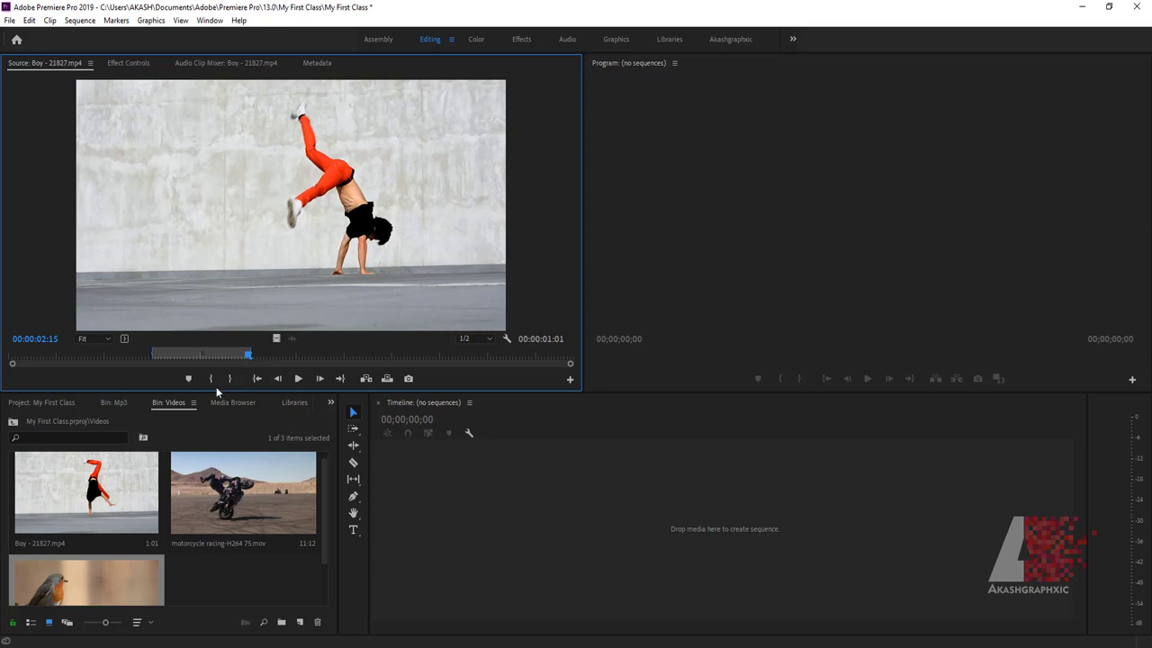
Clear the Boy clip's In and Out marks, then re-mark the Out point to restore the 1:01 range.
right_click(222, 358)
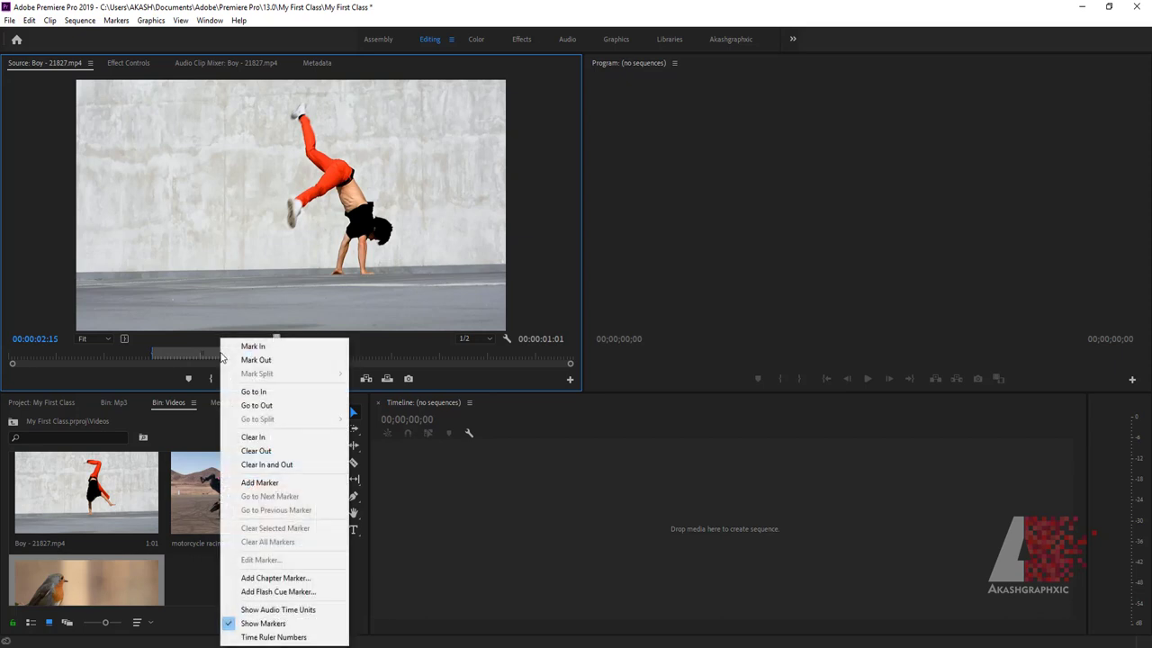
left_click(280, 467)
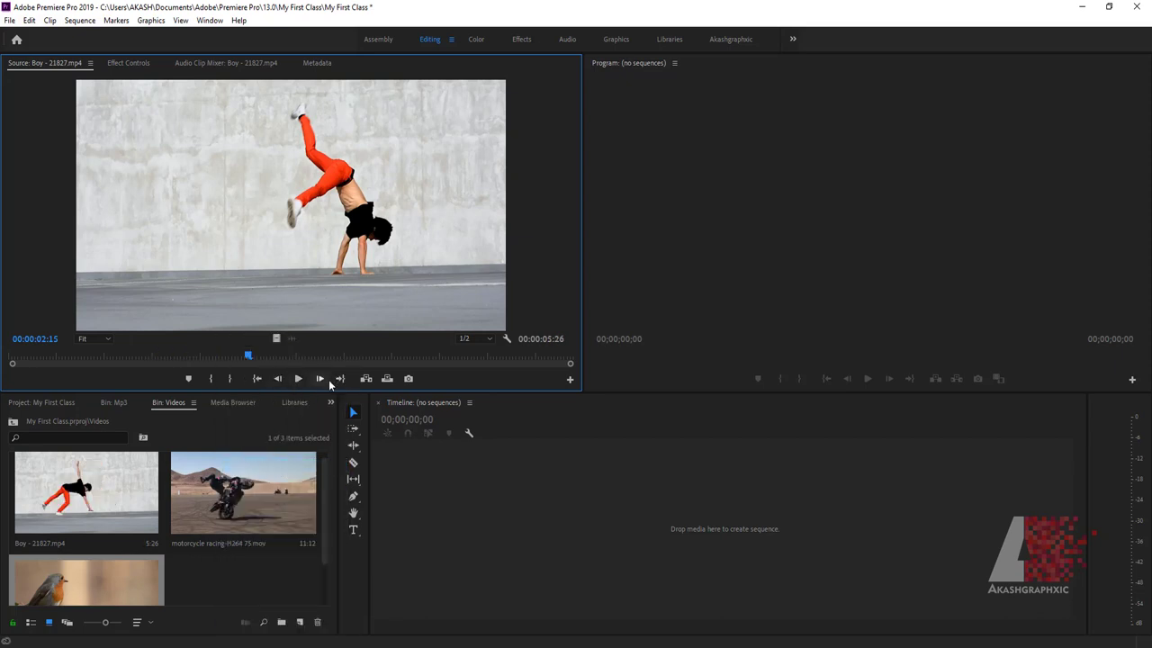
left_click(240, 376)
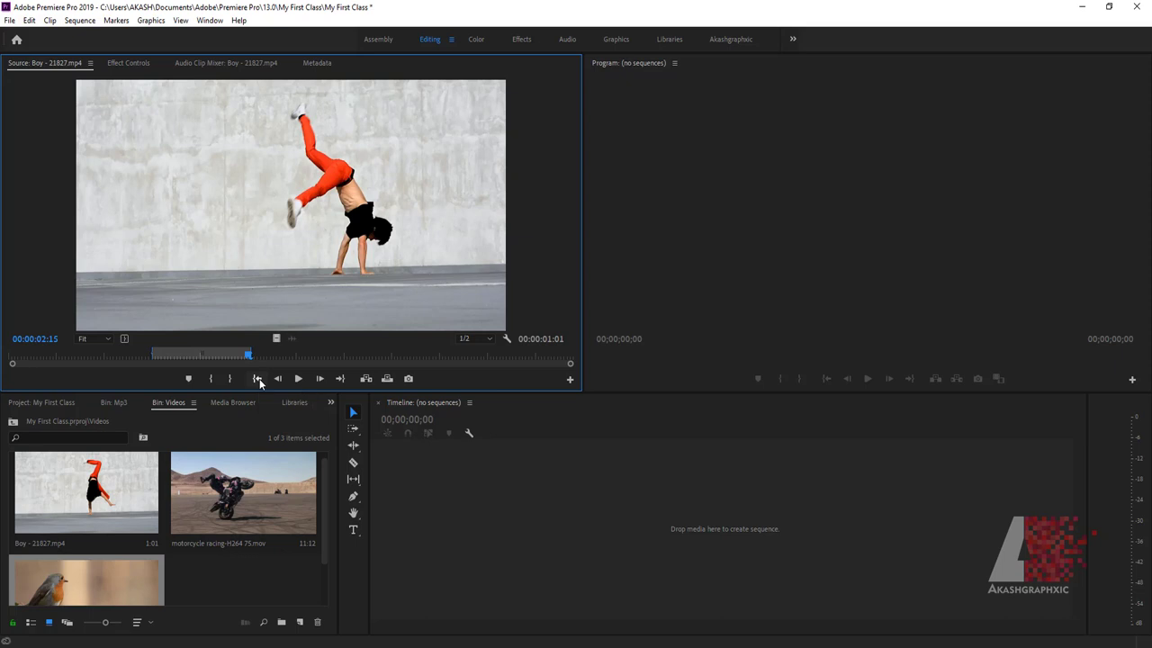
Jump to the In and Out points, then clear both marks to restore the full 00:00:05:26 length.
left_click(258, 379)
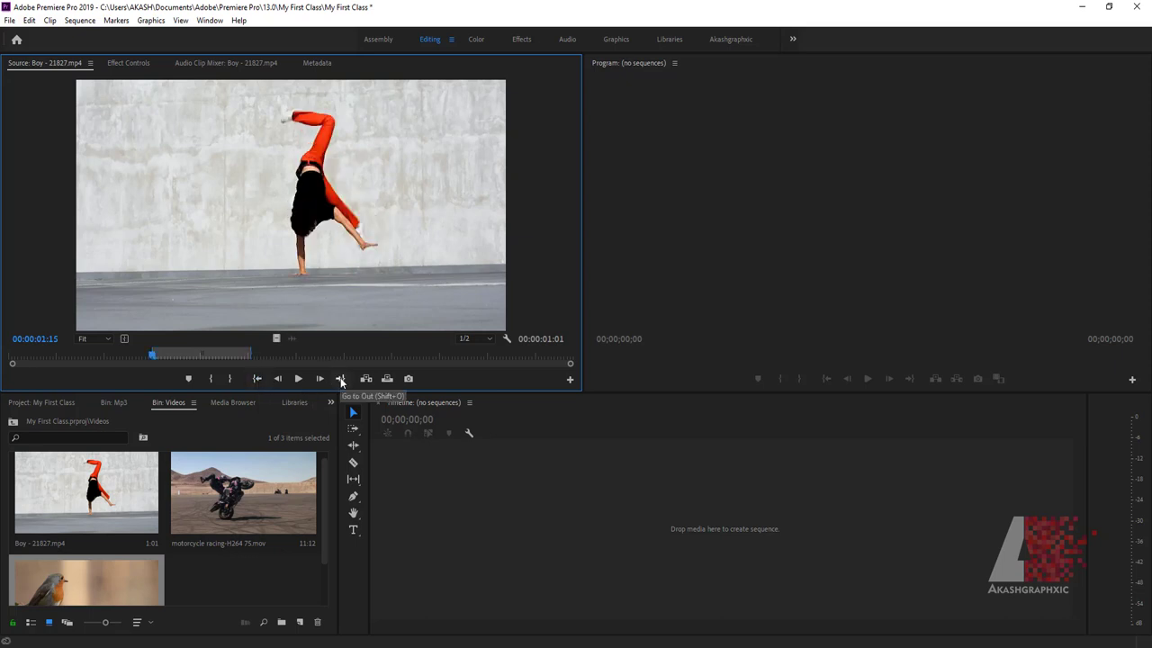
left_click(340, 379)
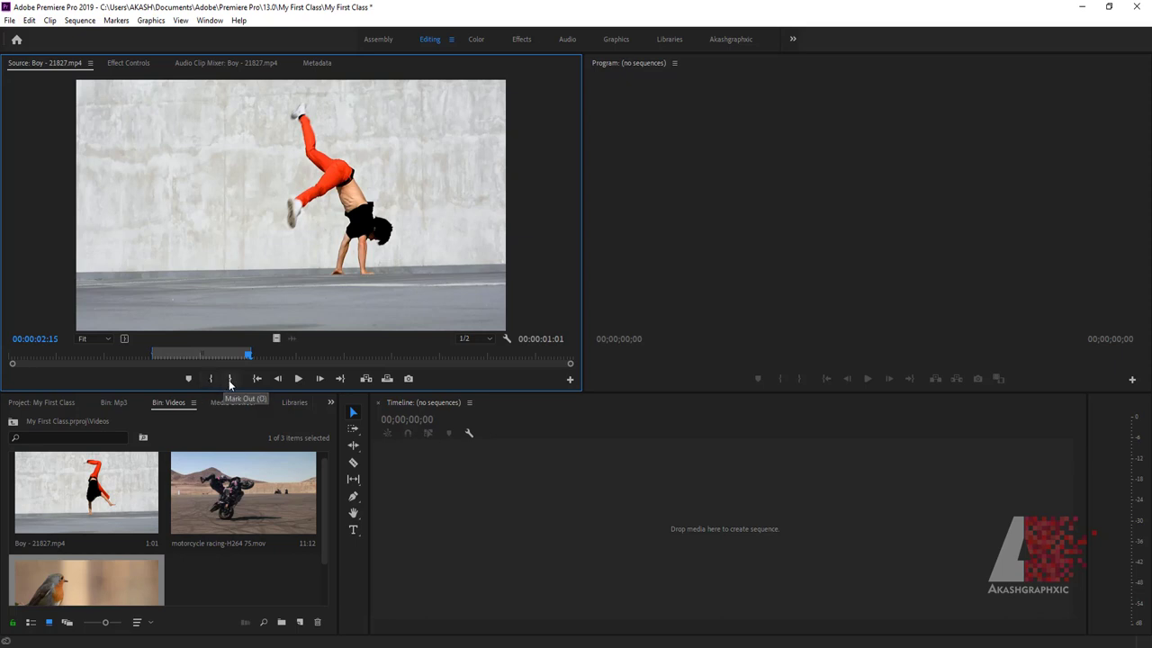
right_click(209, 354)
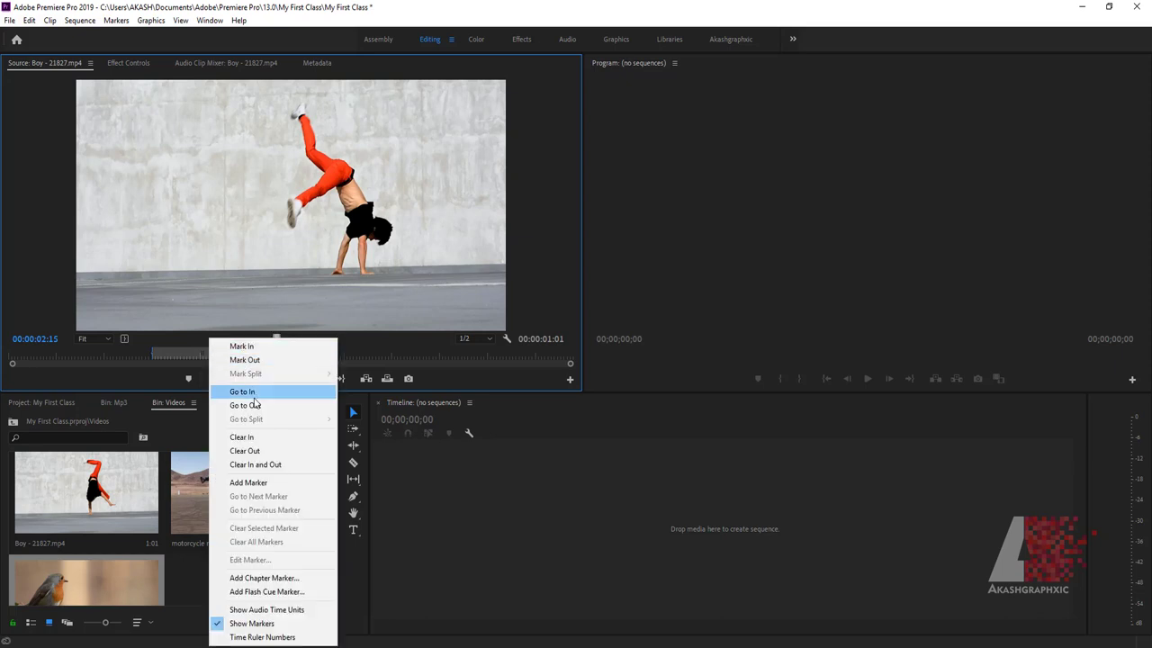
left_click(256, 464)
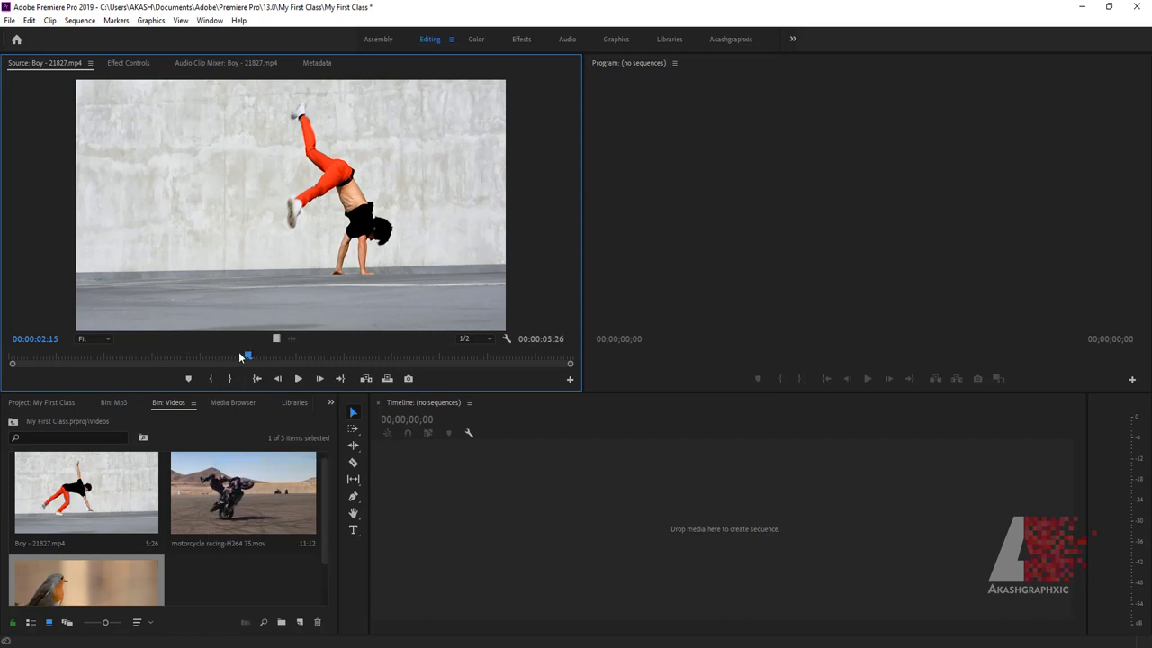
left_click_drag(243, 358, 54, 362)
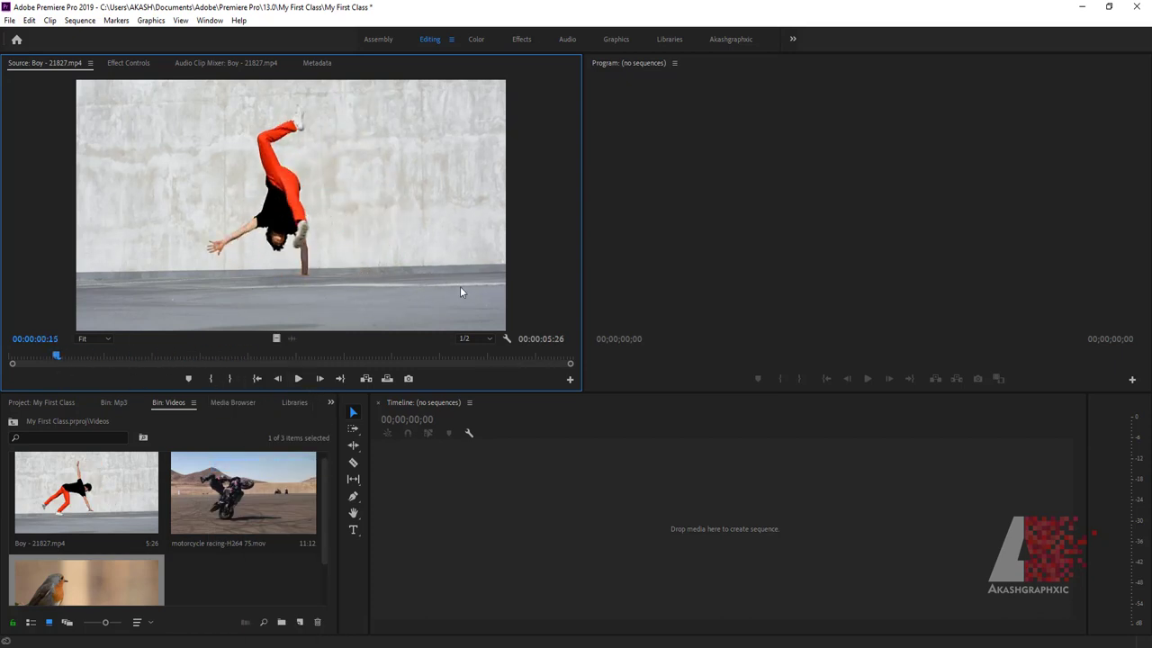
key("space")
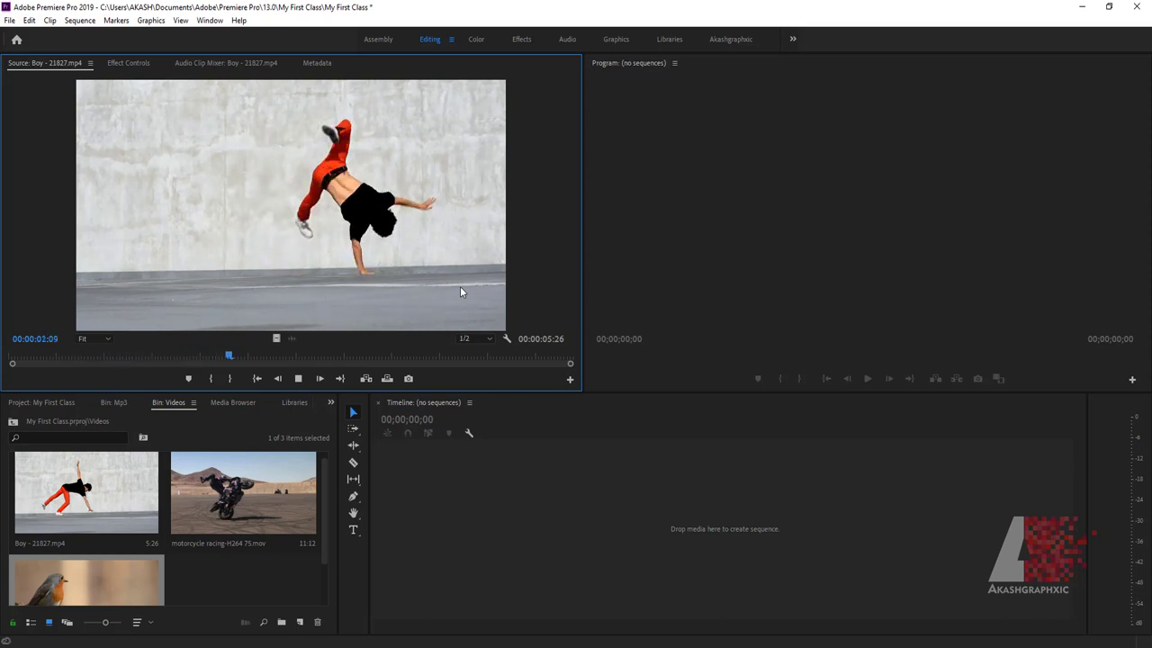
key("i")
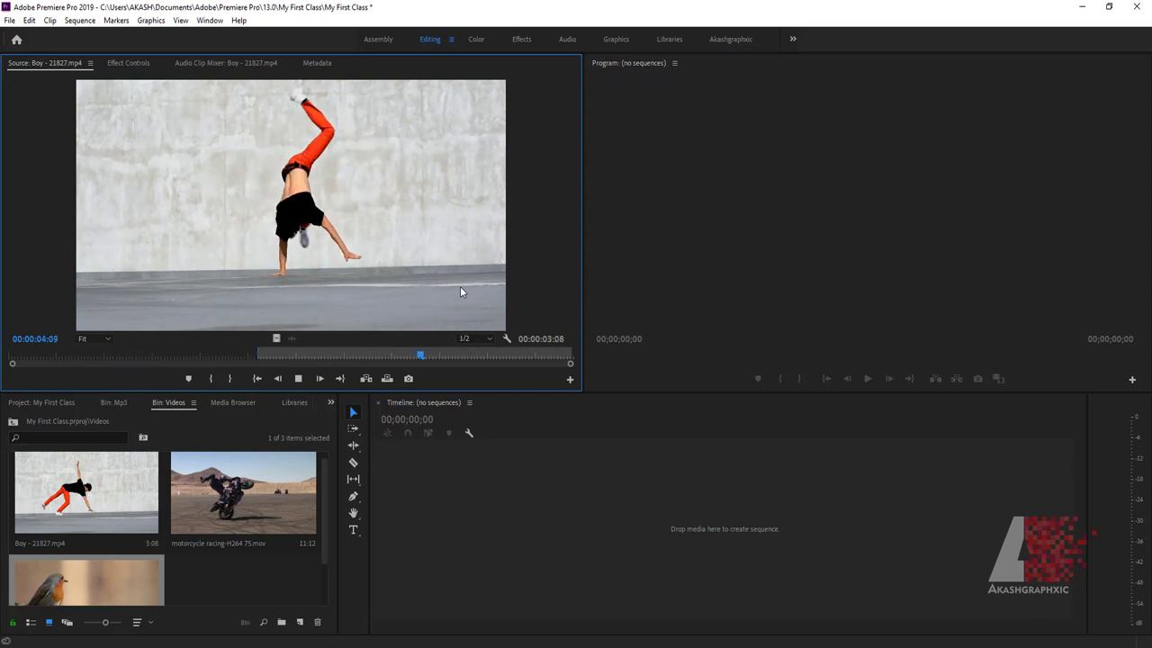
key("o")
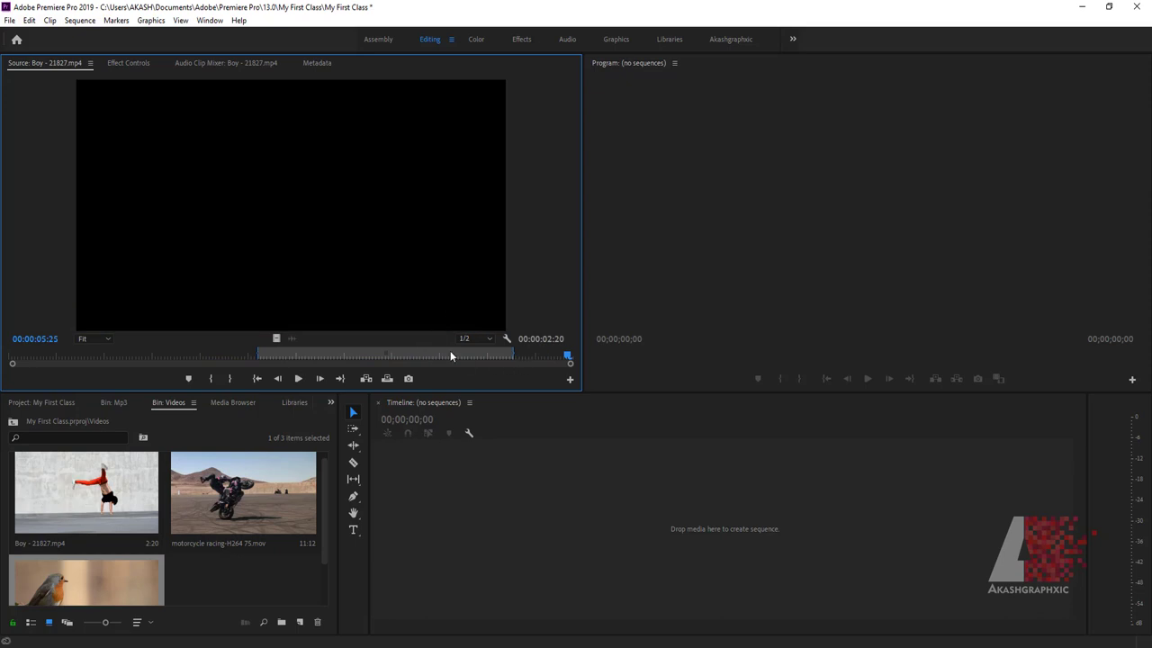
key("shift+i")
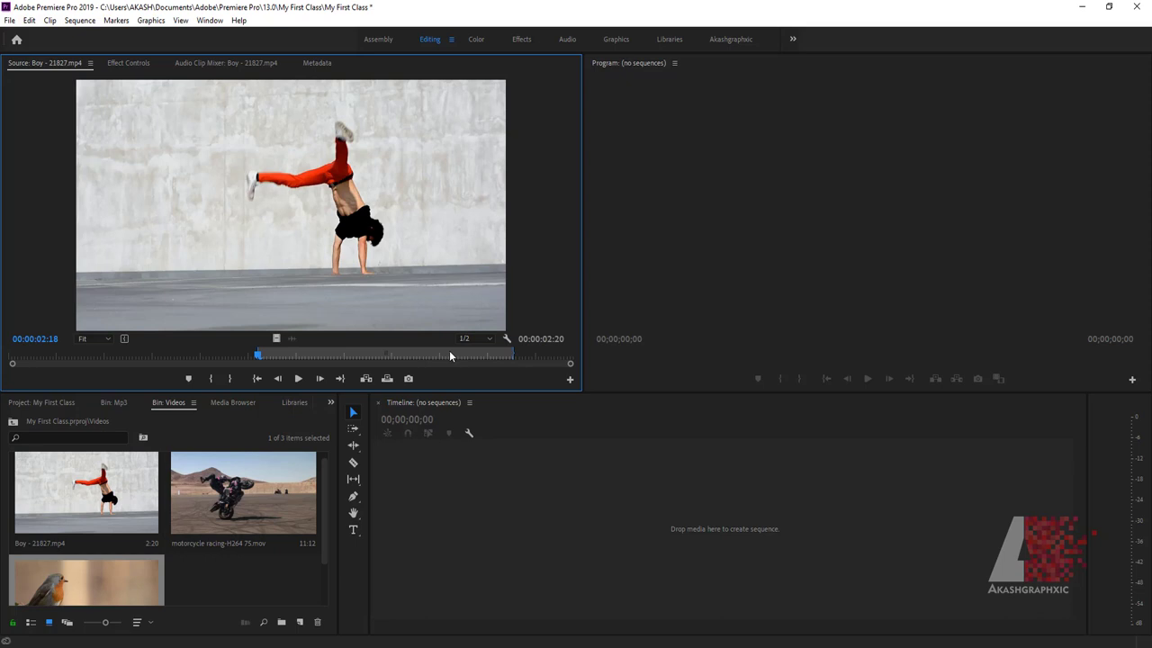
key("shift+o")
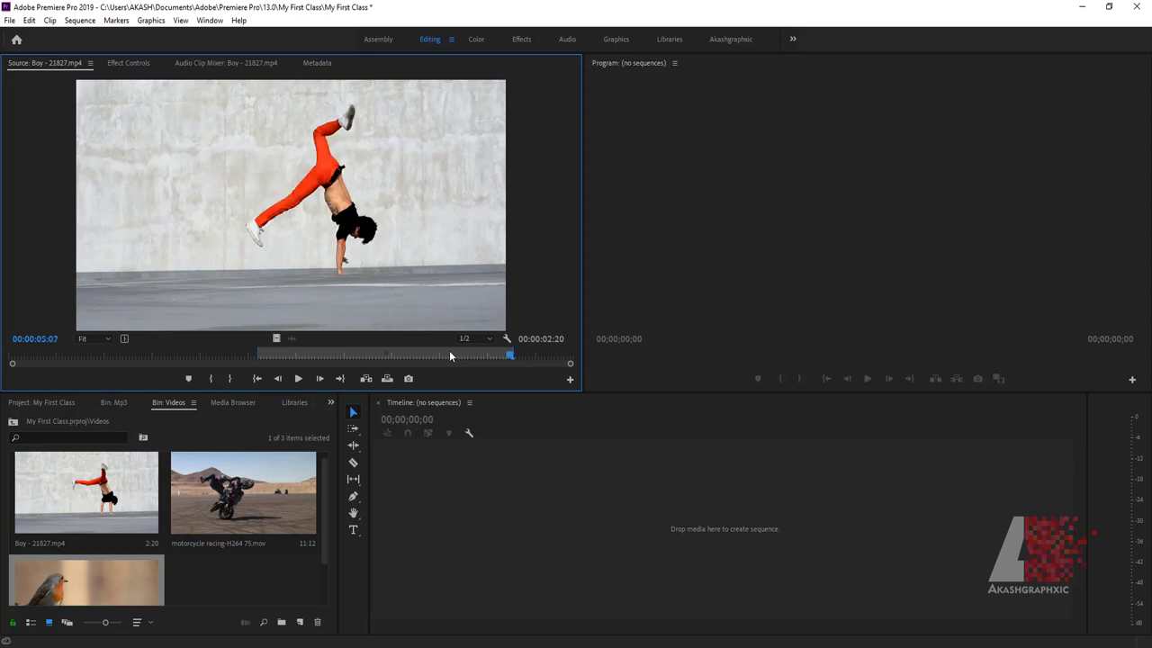
right_click(458, 359)
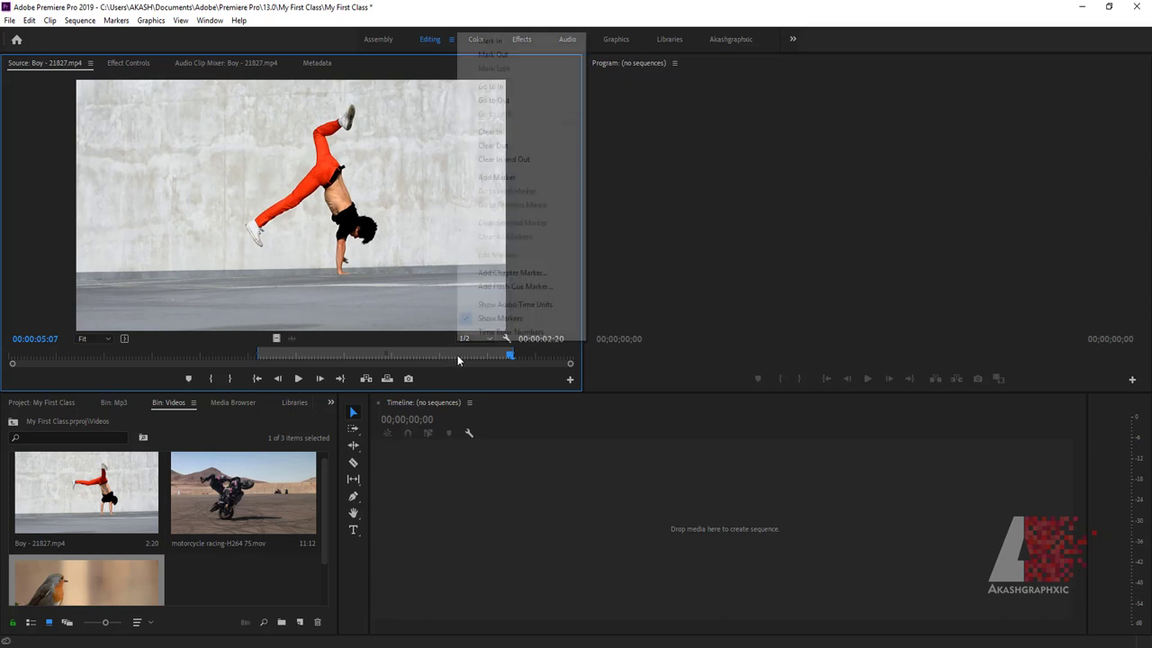
left_click(511, 160)
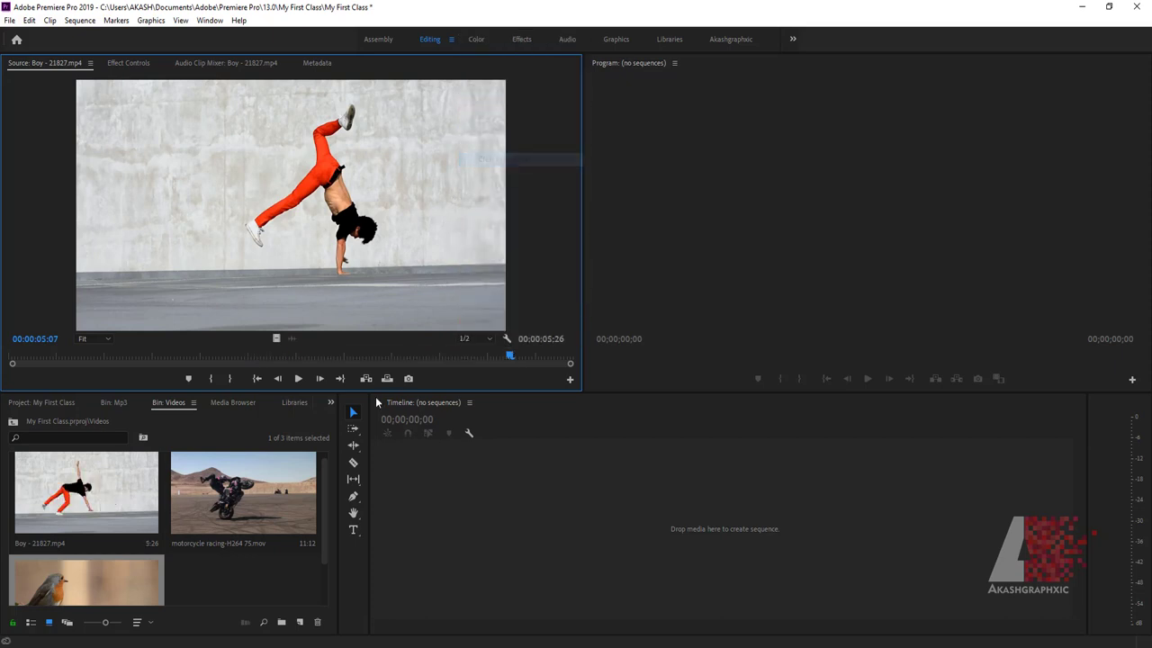
left_click_drag(509, 356, 16, 376)
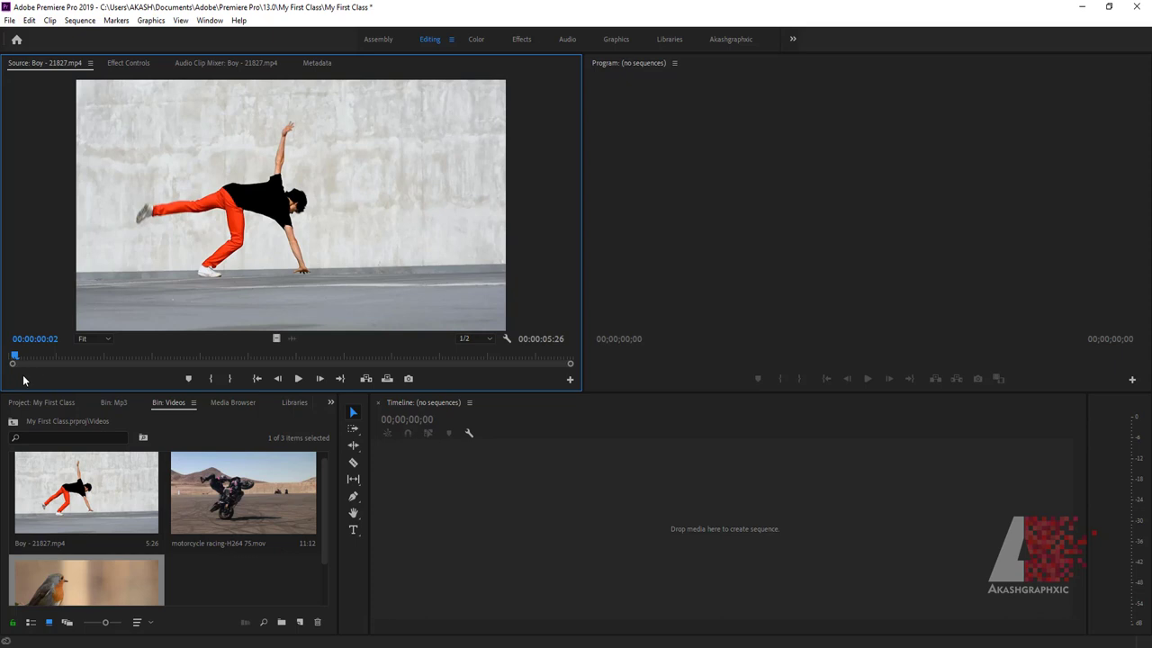
key("space")
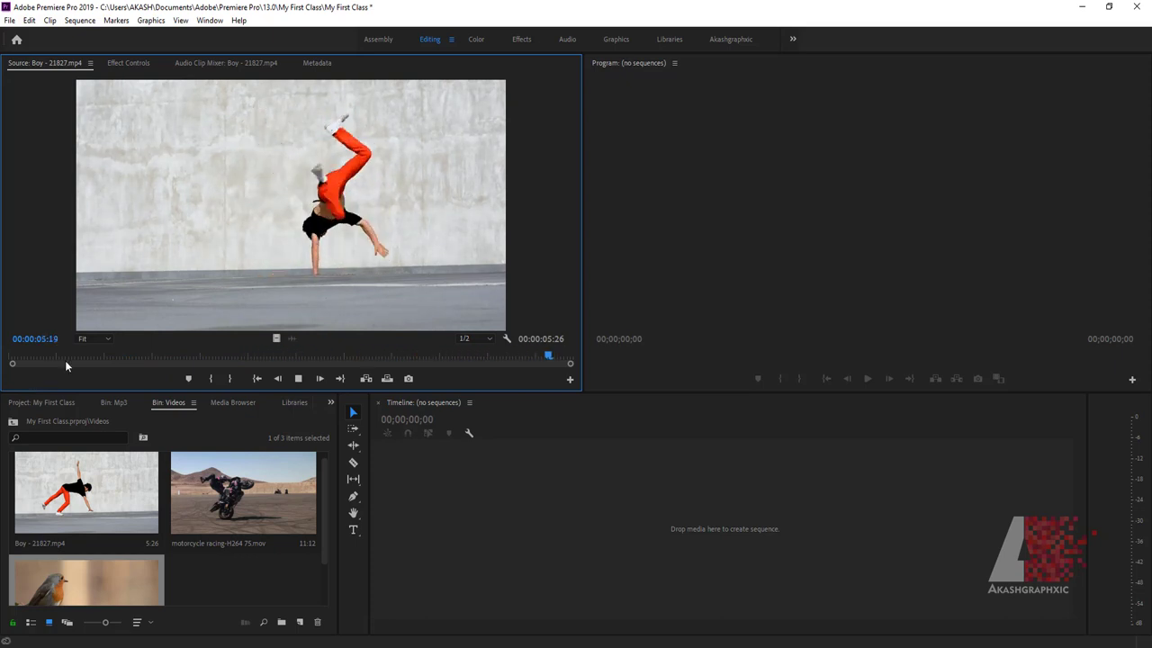
key("Home")
key("space")
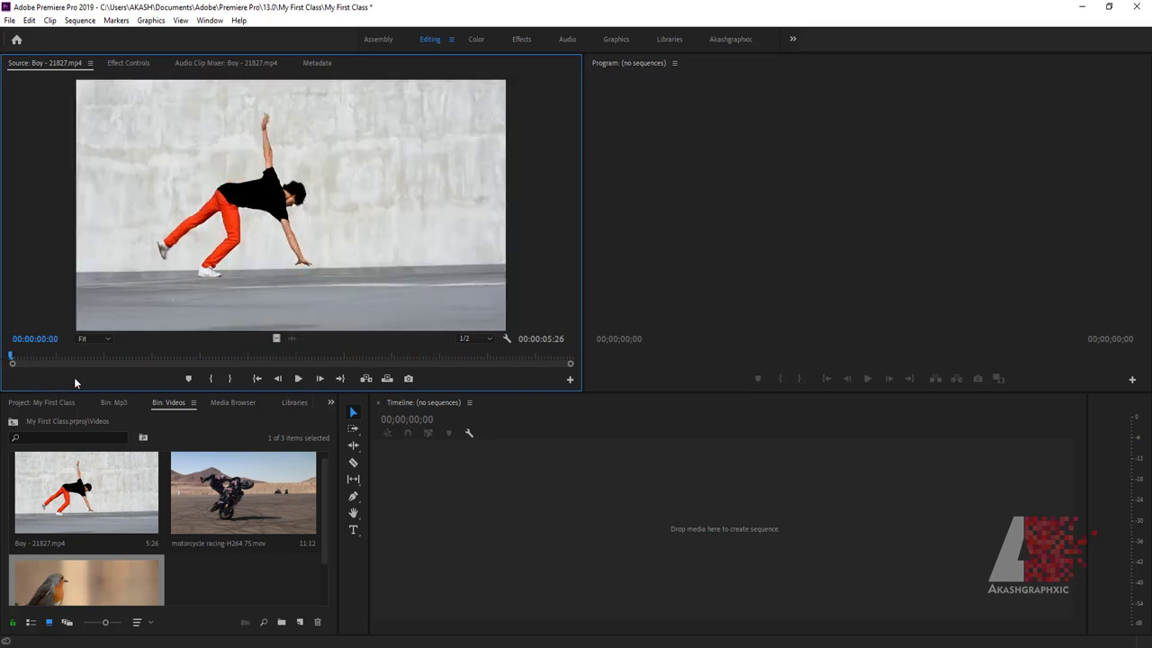
key("l")
key("l")
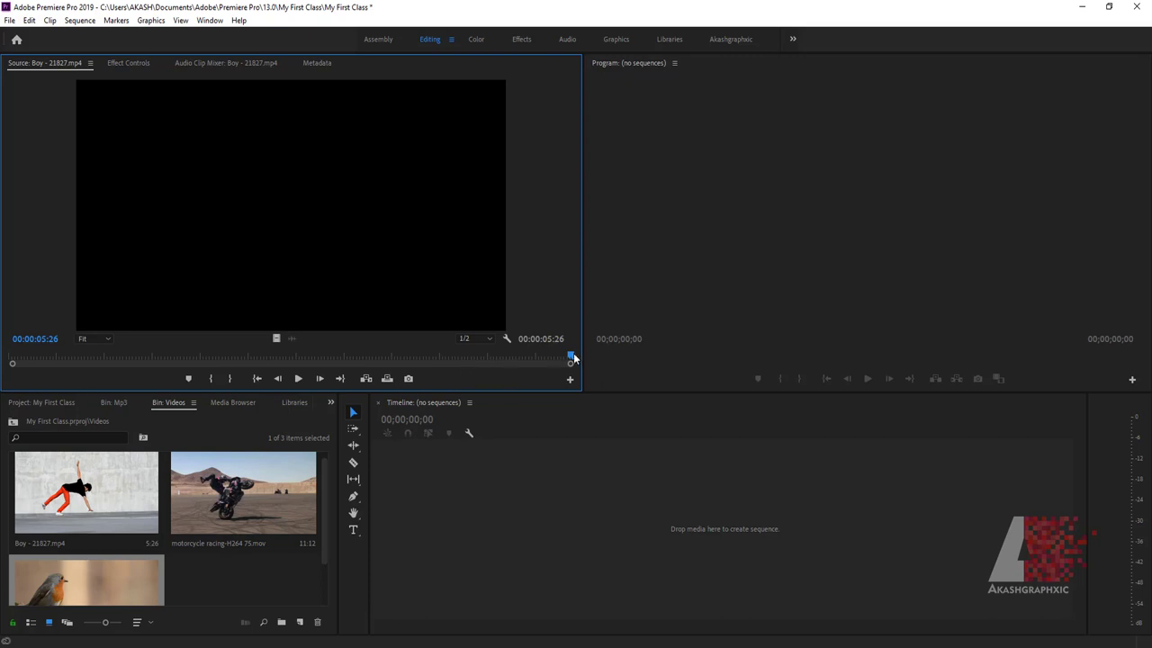
key("j")
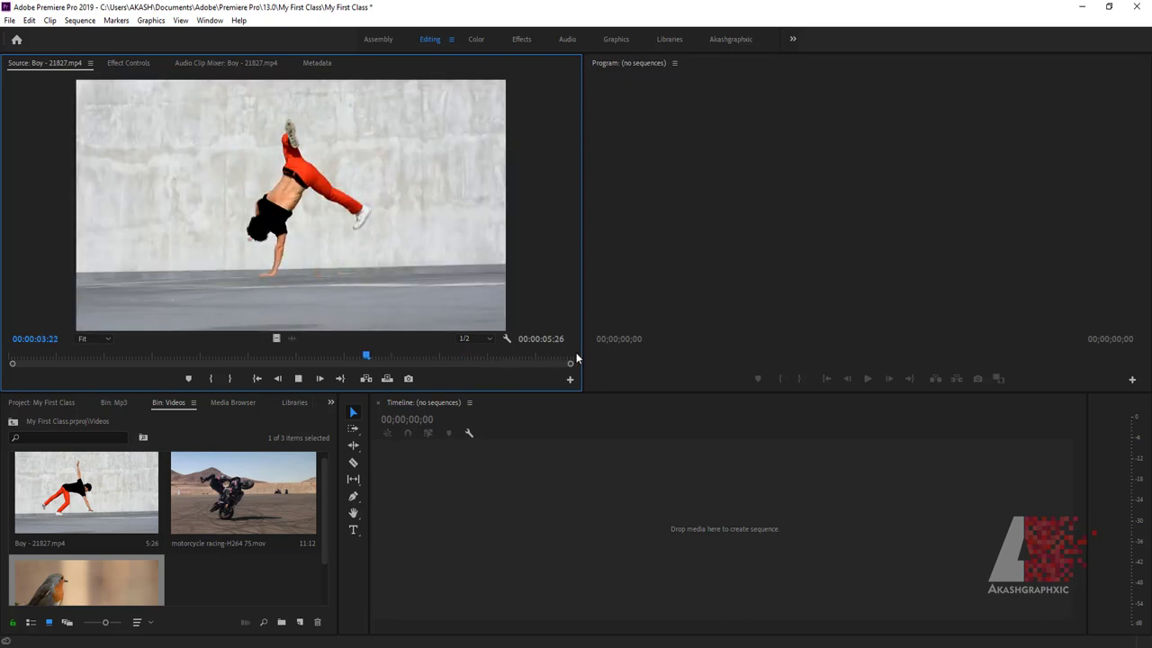
key("j")
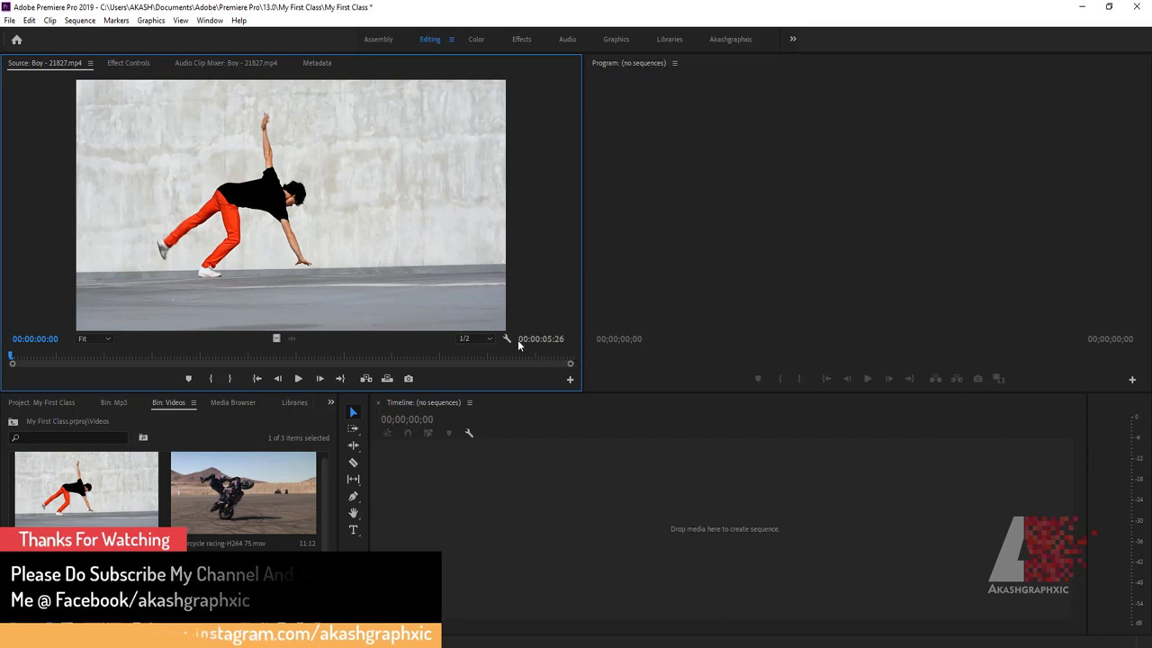
key("space")
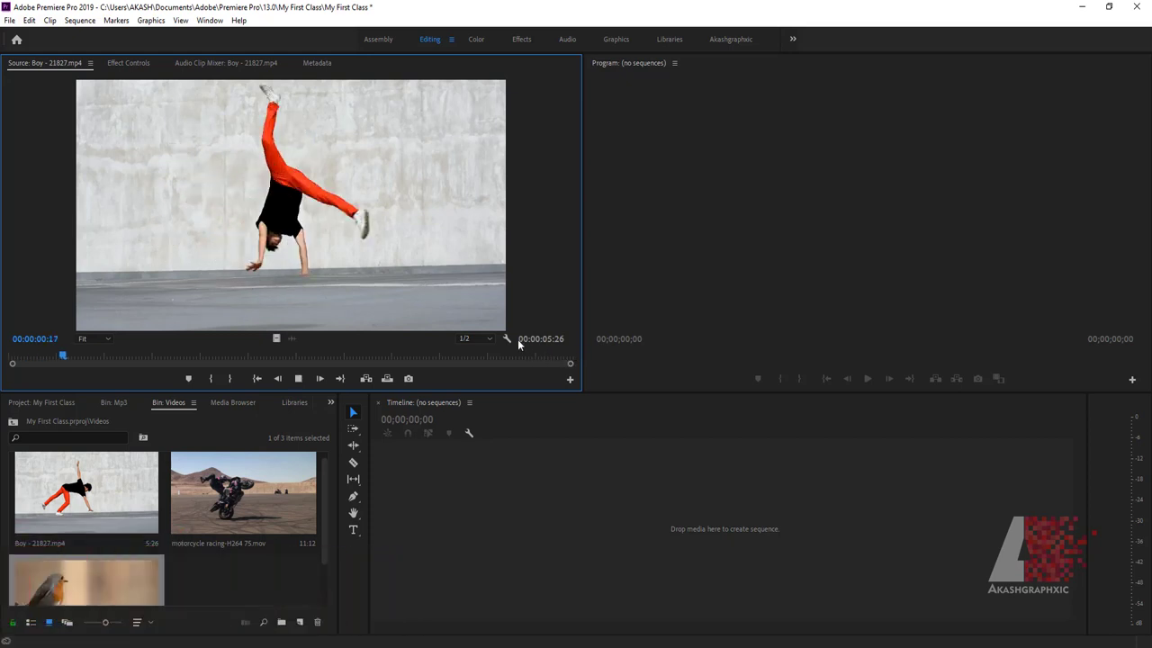
key("space")
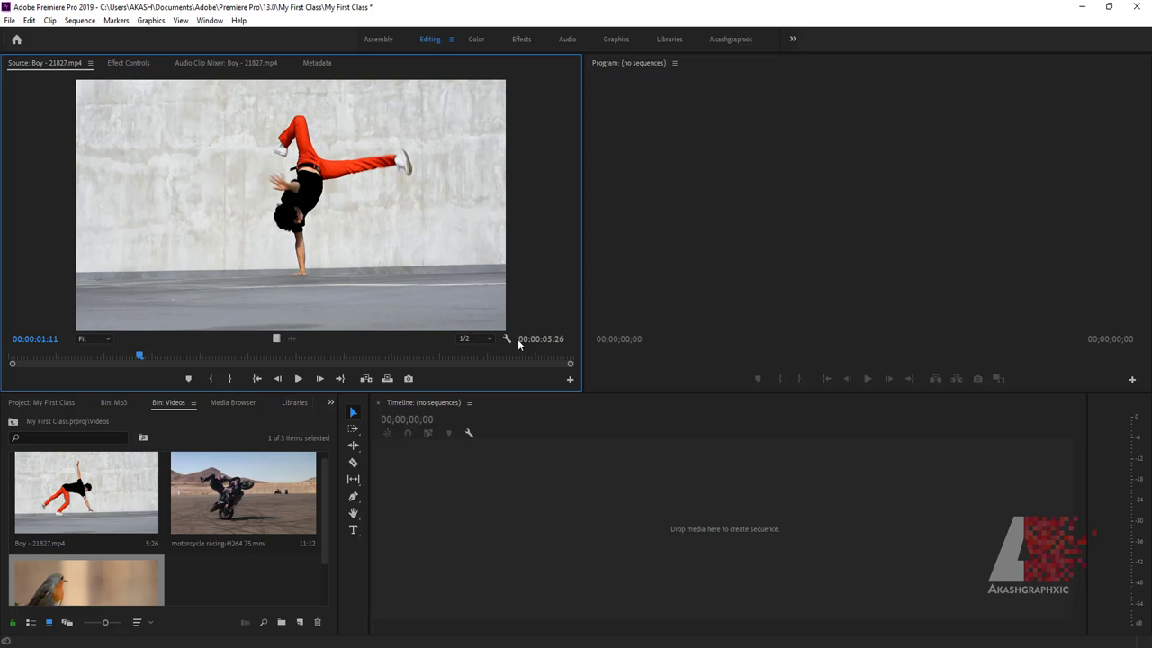
key("space")
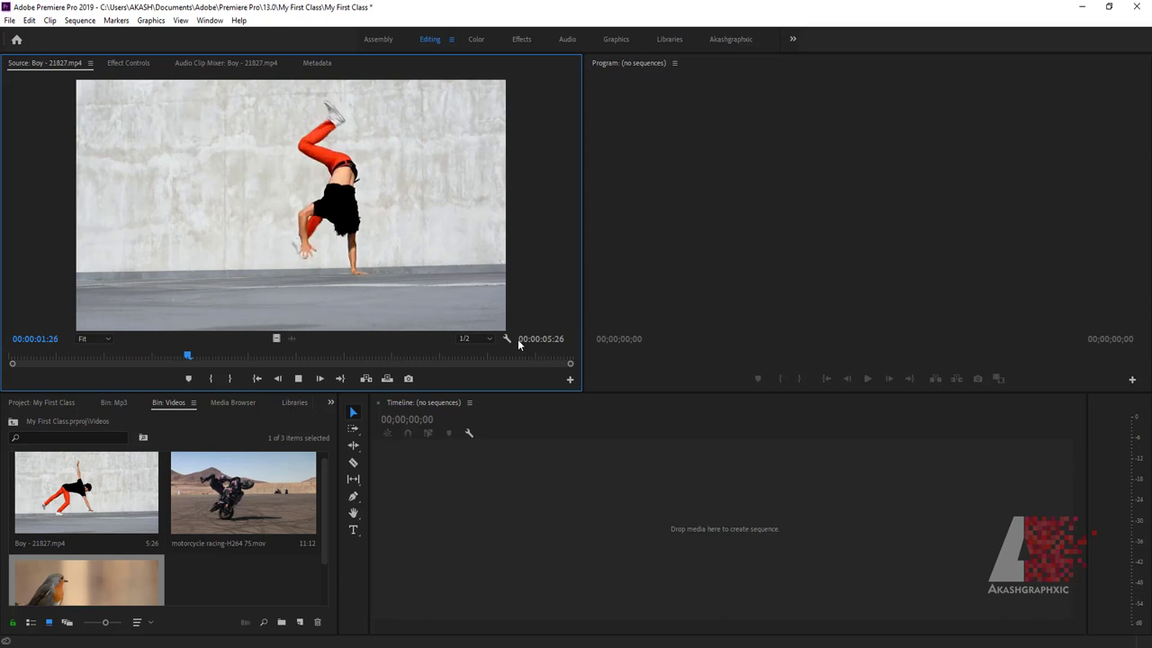
key("space")
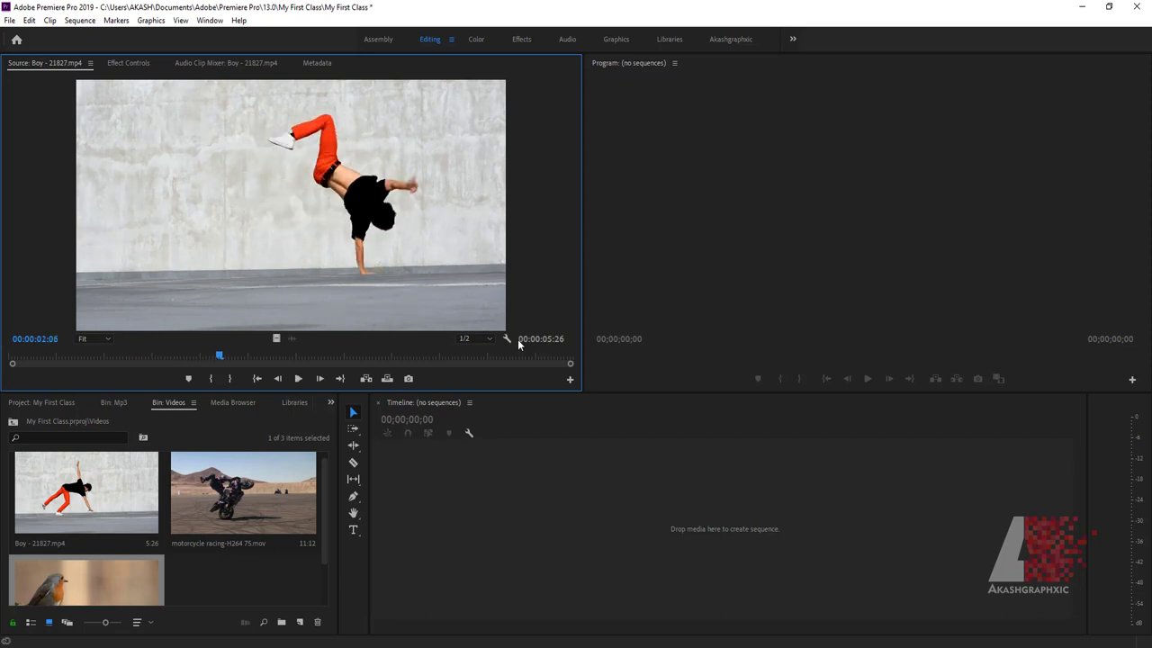
key("j")
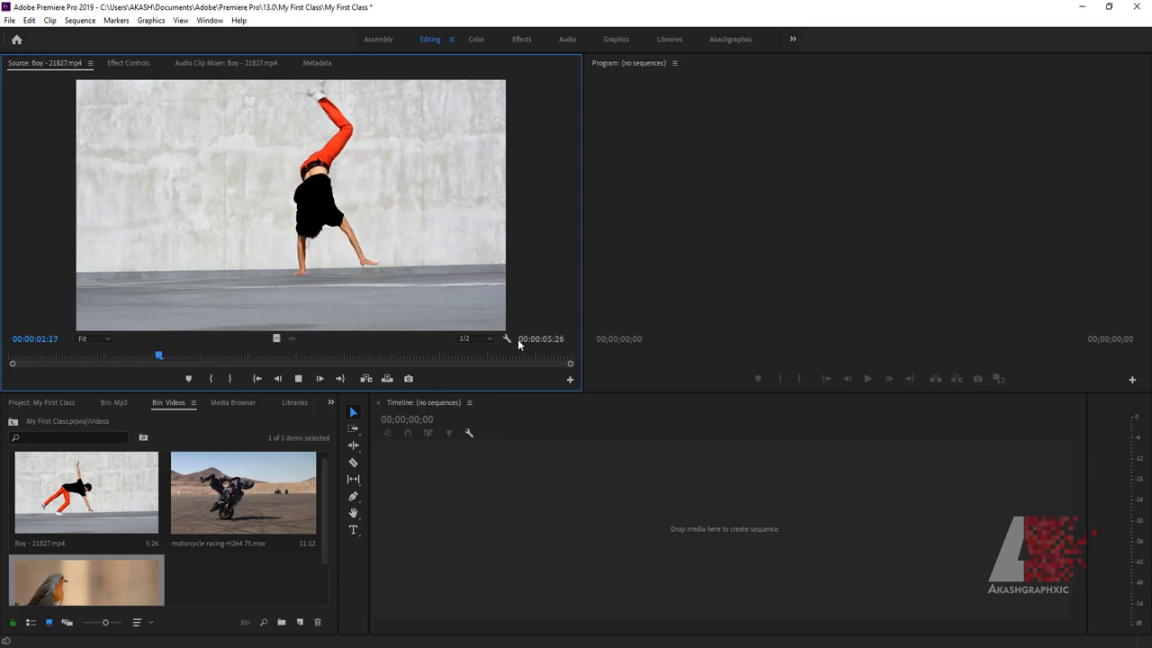
key("k")
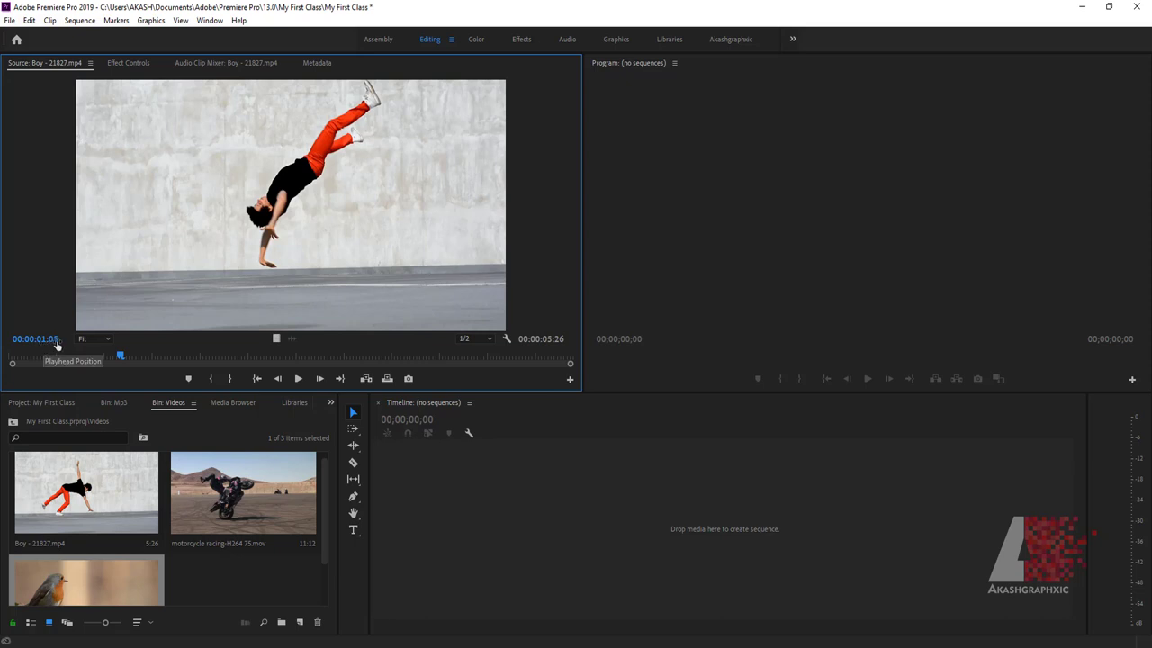
Set the Source monitor zoom to 10%, then 25%, then back to Fit.
left_click(95, 340)
left_click(95, 367)
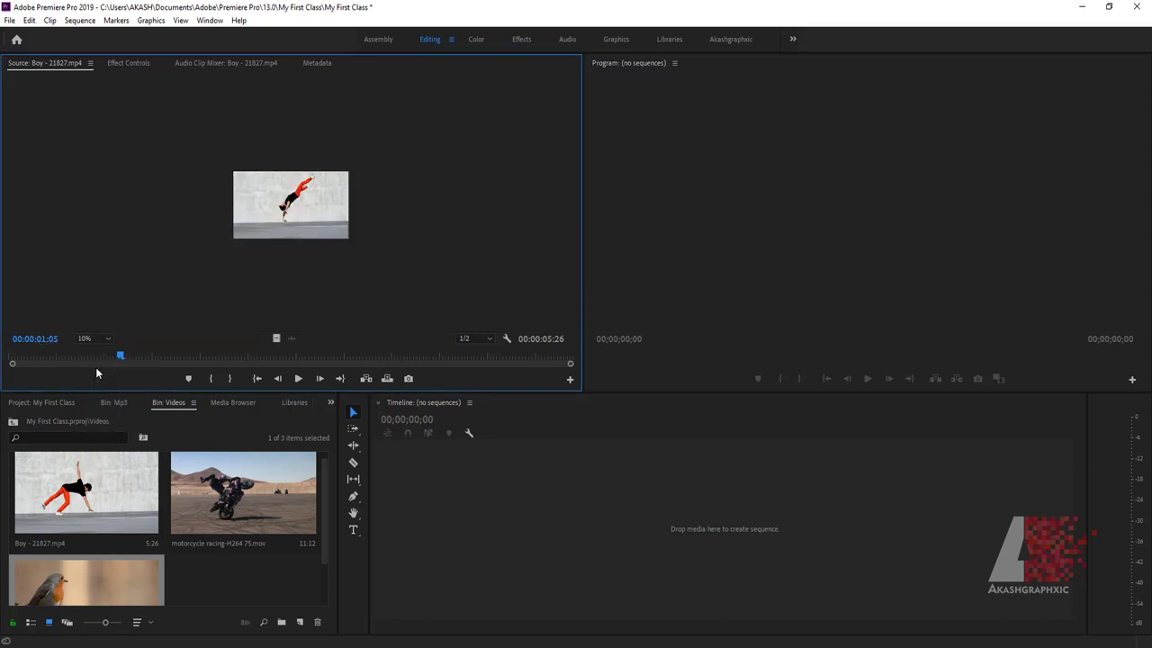
left_click(90, 338)
left_click(94, 381)
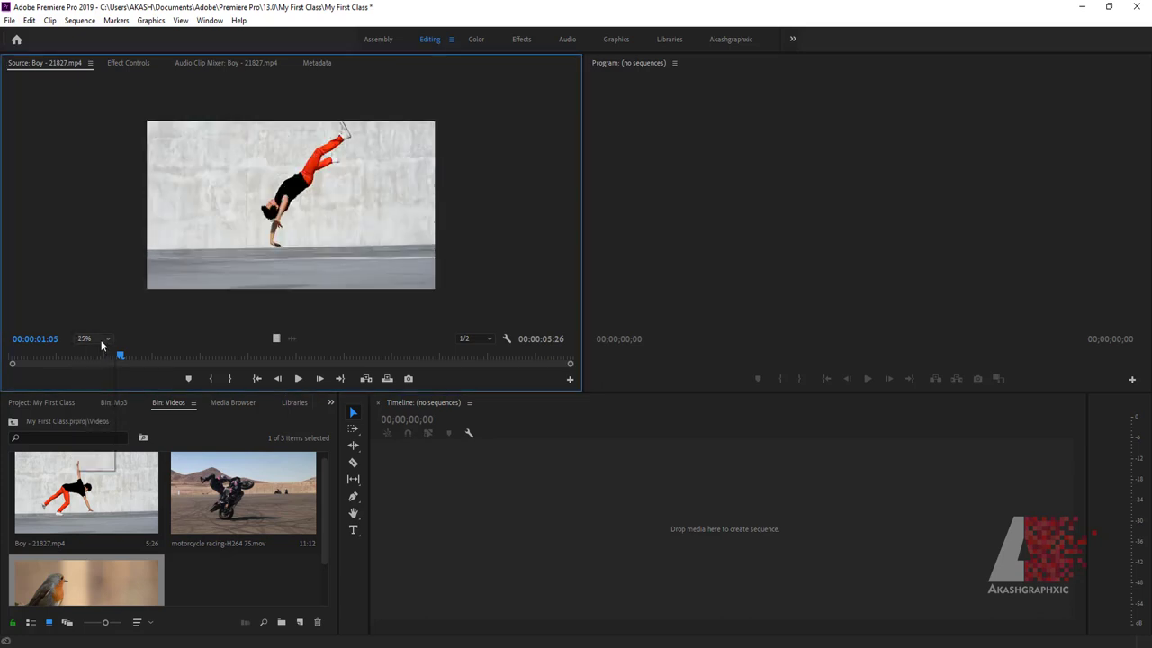
left_click(90, 338)
left_click(94, 351)
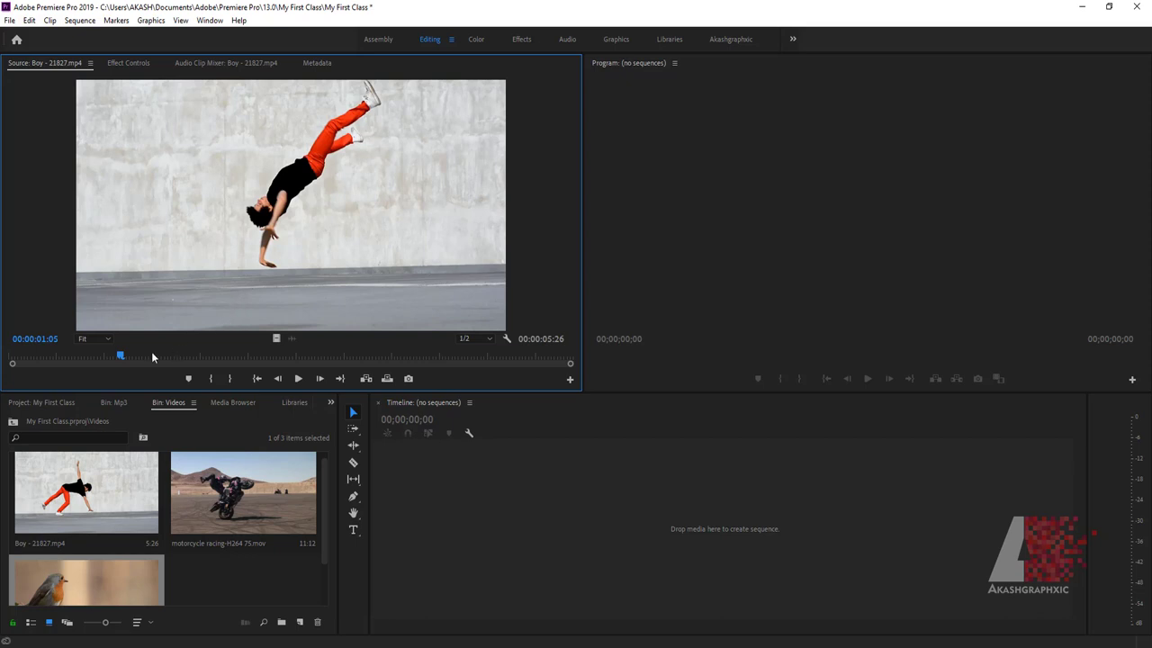
Mark In at 00:00:01:05 and Out at 00:00:02:20 on the Boy clip.
key("i")
left_click(265, 358)
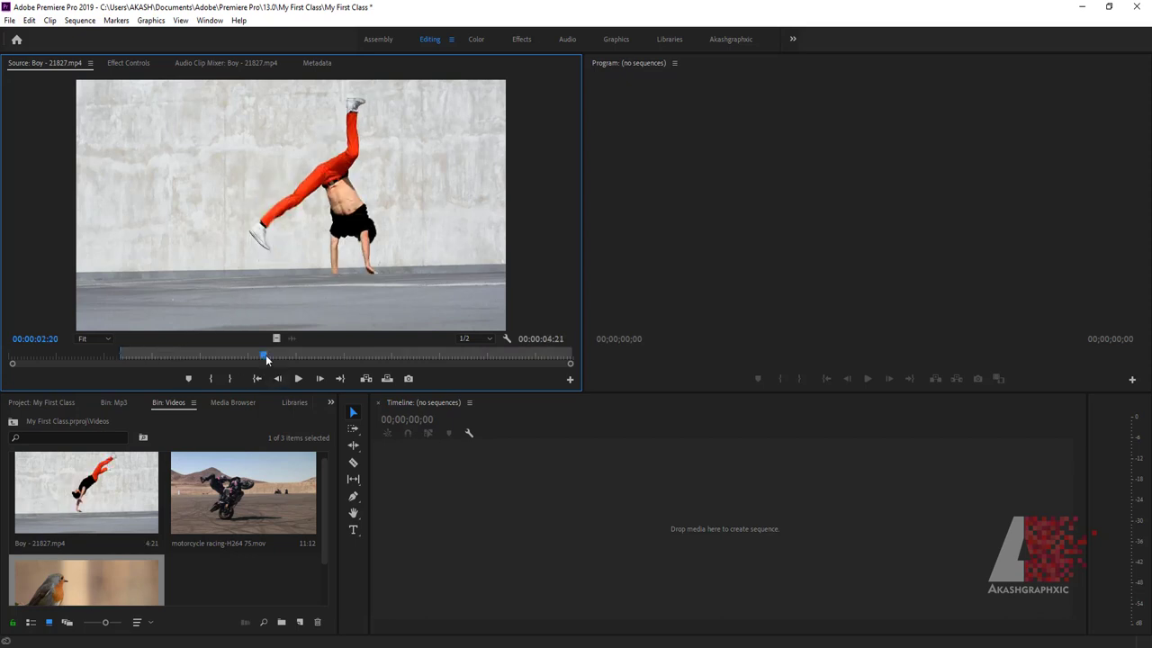
key("o")
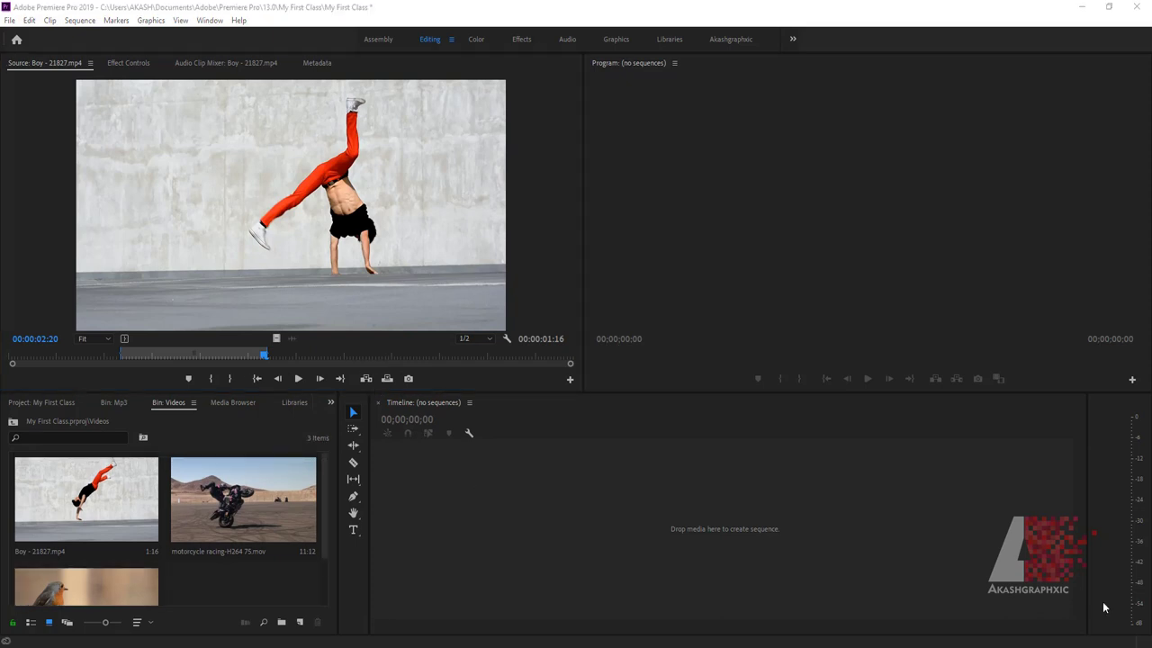
left_click(428, 445)
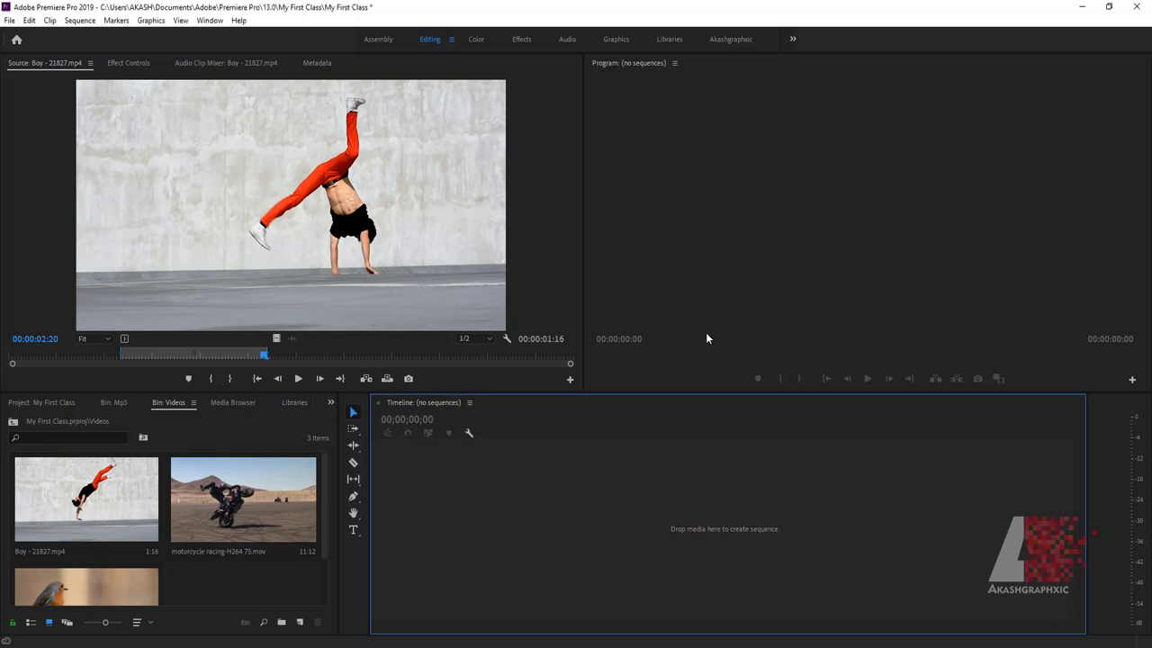
left_click(764, 230)
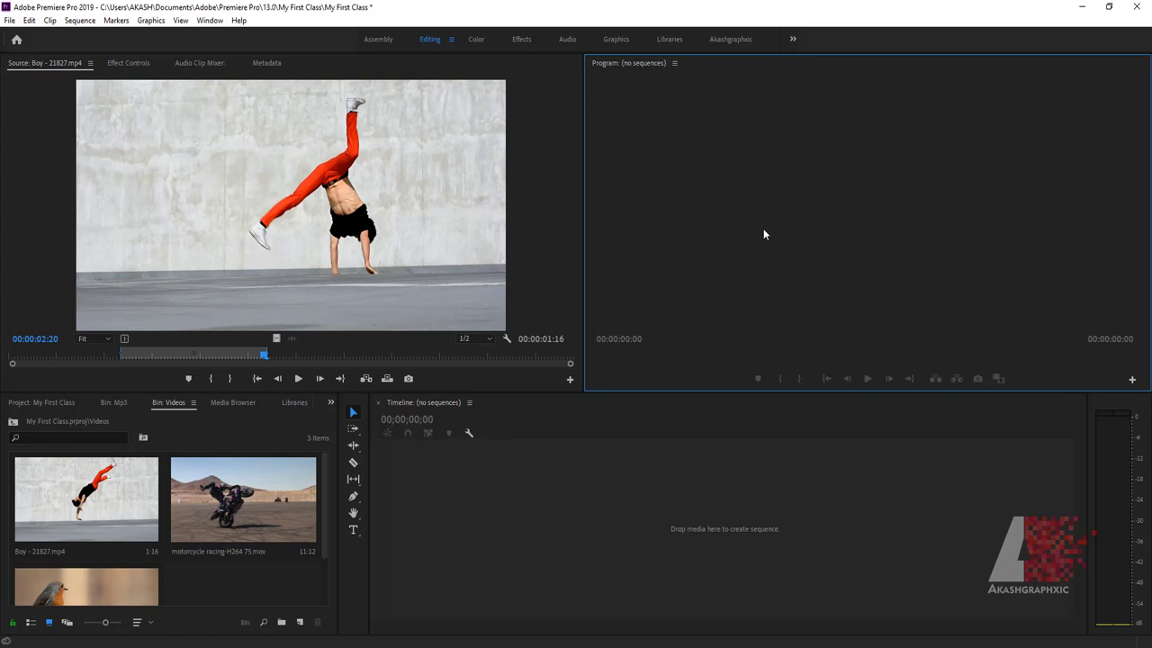